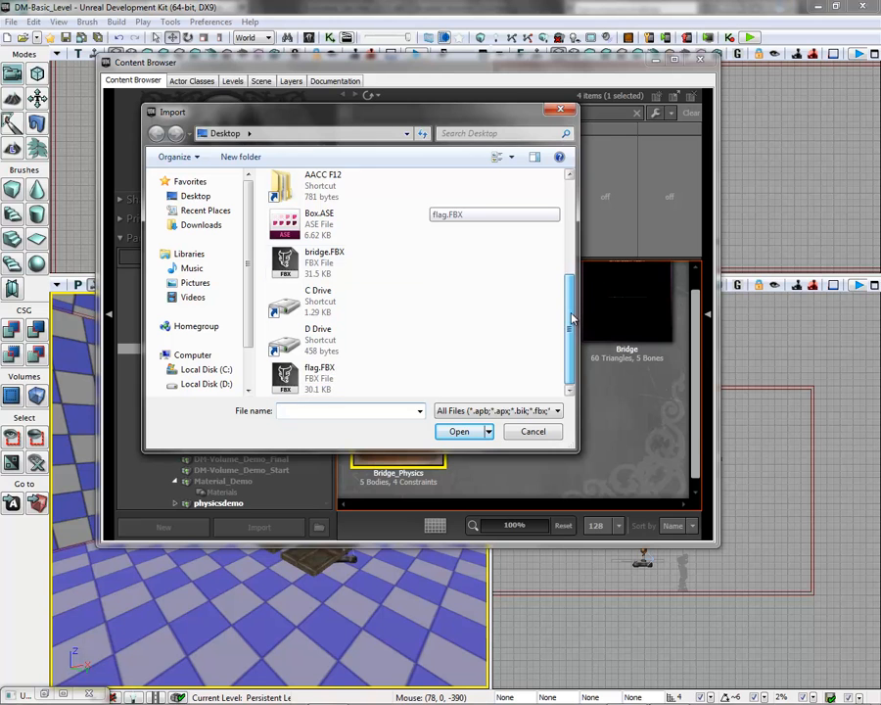
# Import flag.FBX from the Desktop into Demo_Package as a skeletal mesh named flag.
pyautogui.click(321, 377)
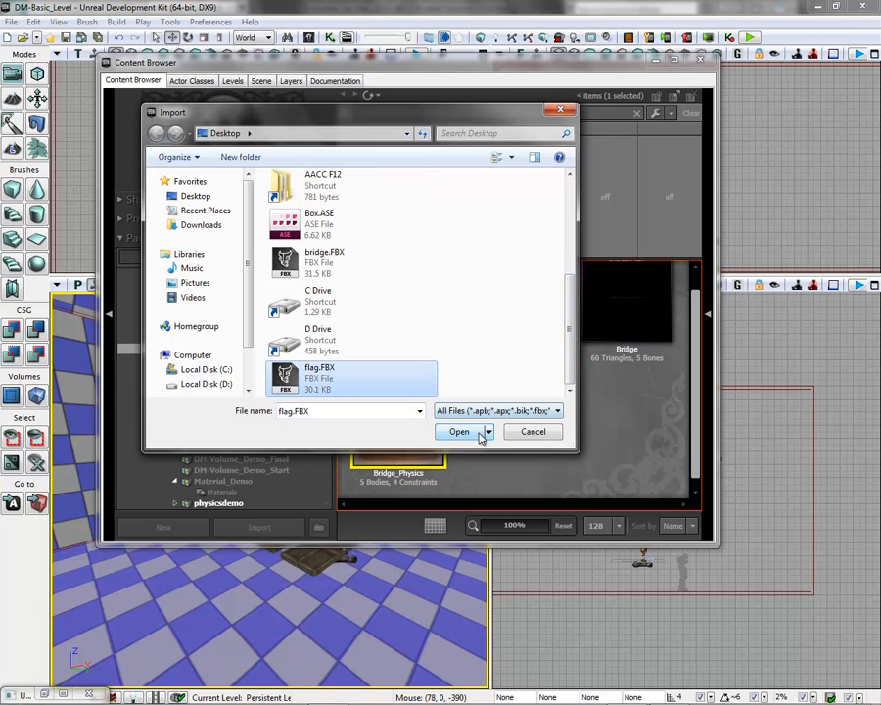
pyautogui.click(478, 431)
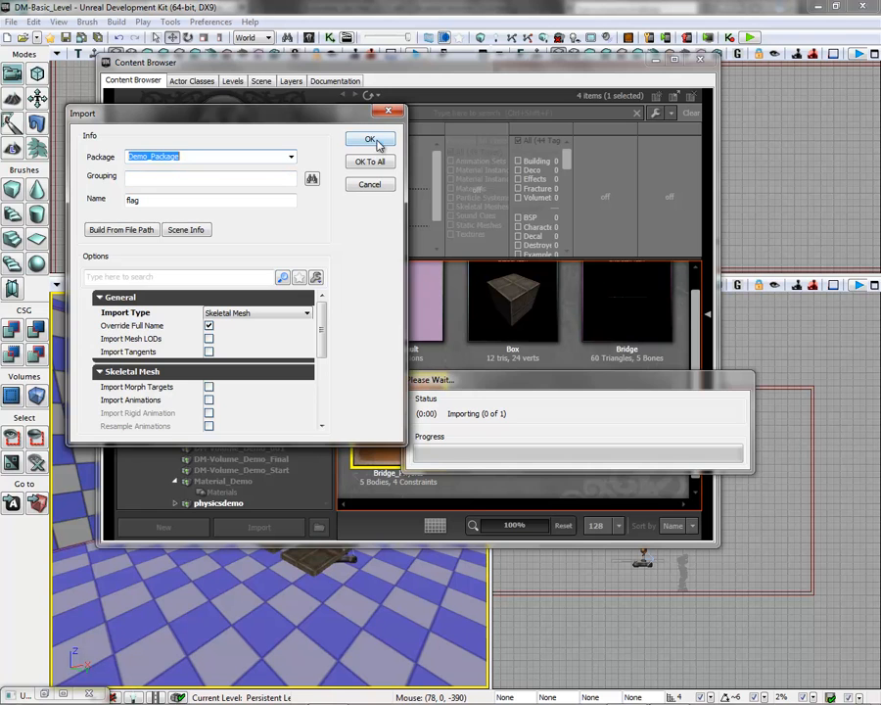
pyautogui.click(376, 142)
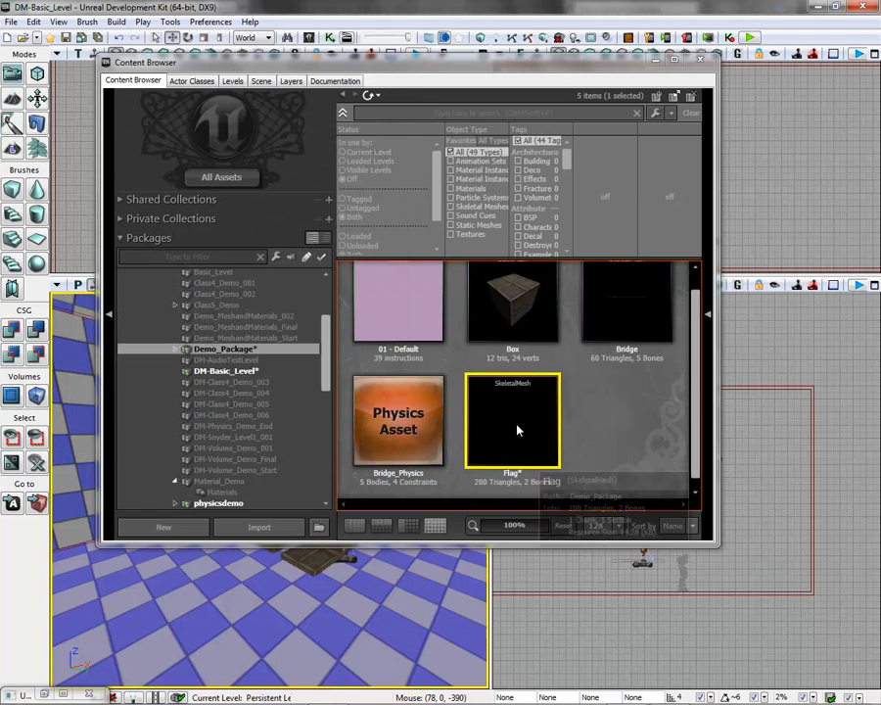
# Inspect the imported Flag skeletal mesh in the AnimSet Editor, then minimize that editor.
pyautogui.doubleClick(519, 431)
pyautogui.moveTo(598, 374); pyautogui.dragTo(796, 373)
pyautogui.moveTo(569, 284); pyautogui.dragTo(569, 316)
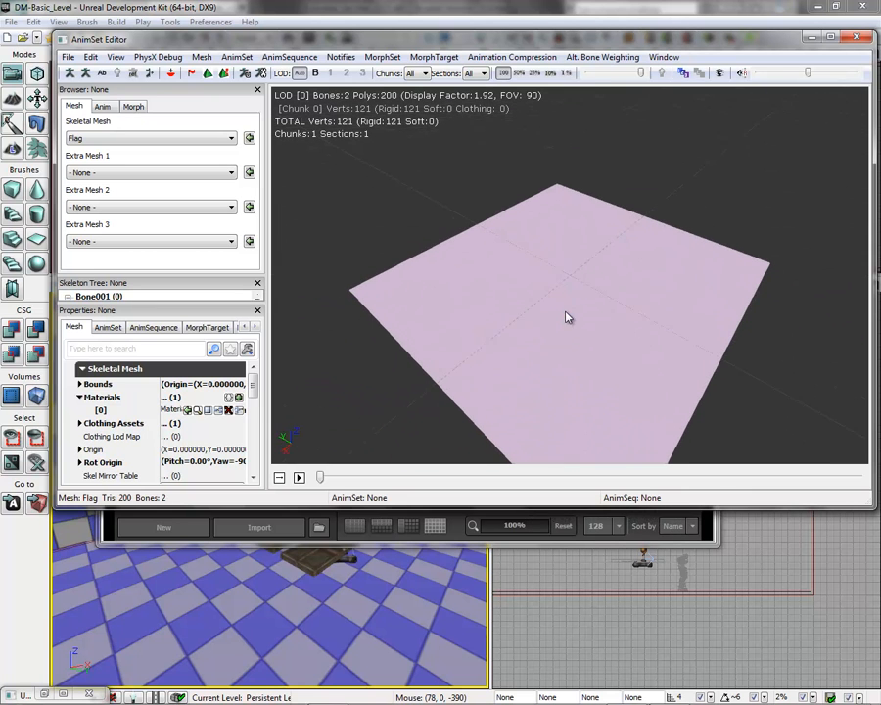
pyautogui.click(812, 37)
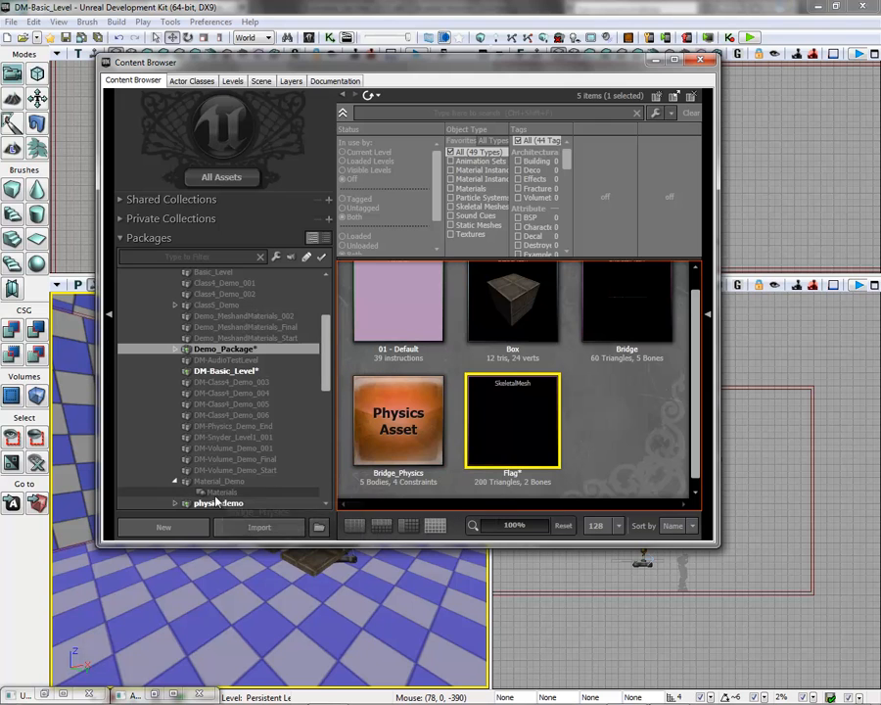
# Look through the physicsdemo Materials group and the DM-Basic_Level package in the package tree.
pyautogui.moveTo(326, 360); pyautogui.dragTo(328, 382)
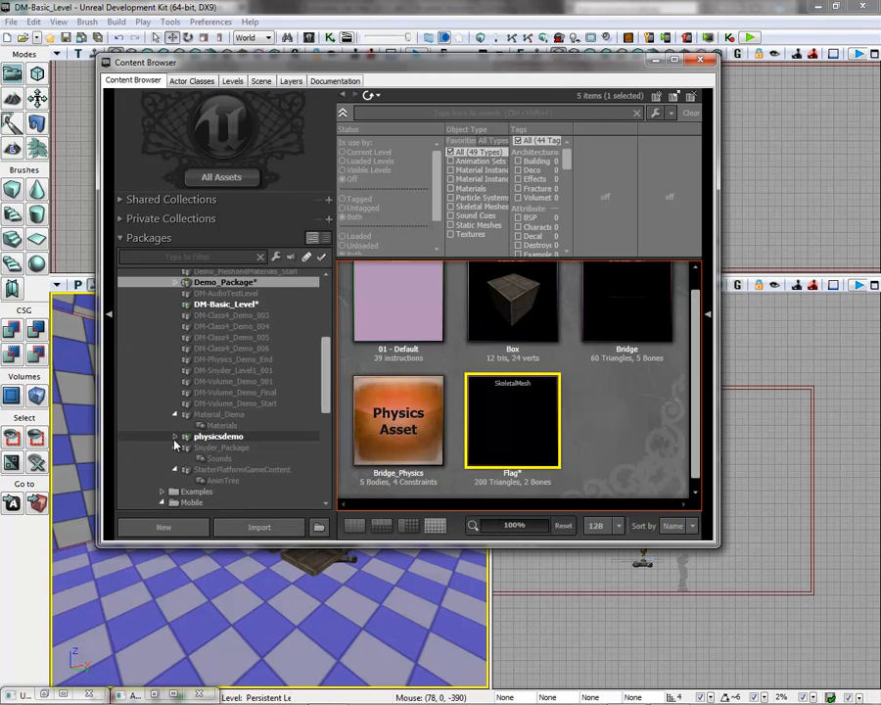
pyautogui.click(174, 436)
pyautogui.click(209, 448)
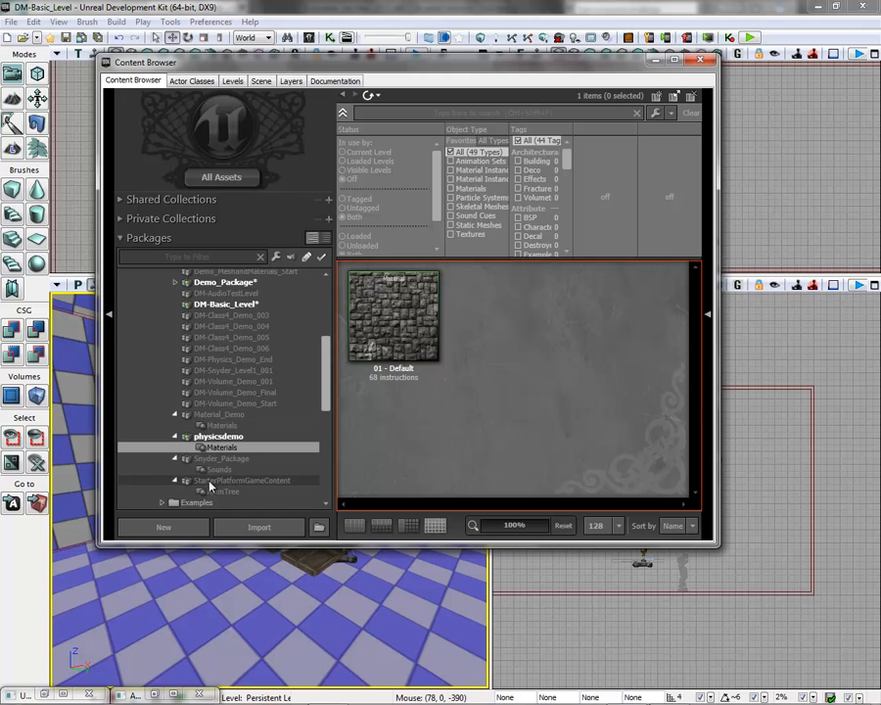
pyautogui.click(221, 414)
pyautogui.click(235, 305)
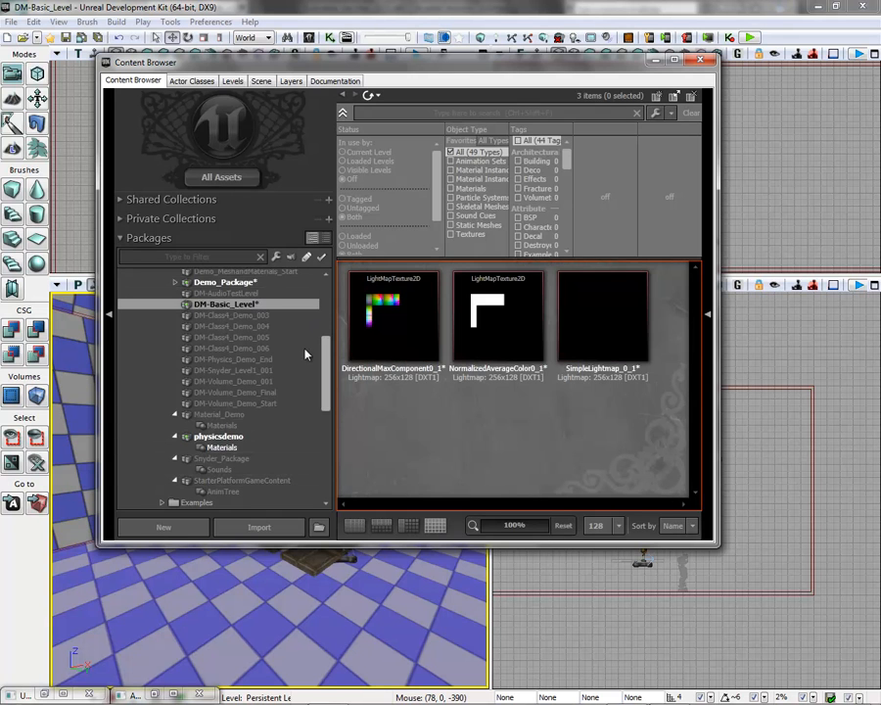
pyautogui.moveTo(327, 377); pyautogui.dragTo(326, 304)
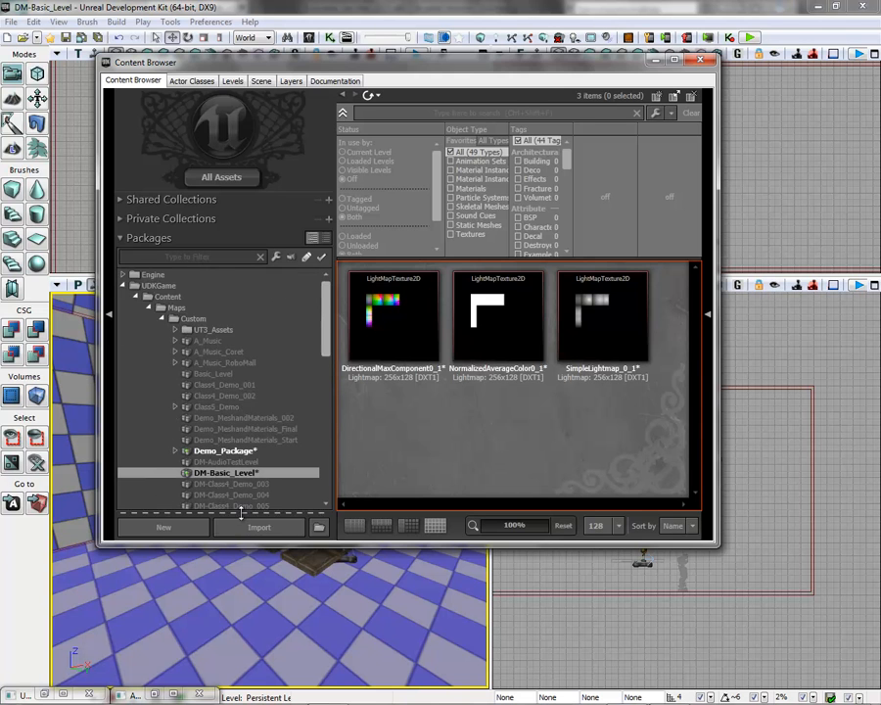
# Choose udk_logo.bmp from the DemoAssets folder in Week 8 Physics as the file to import.
pyautogui.click(252, 529)
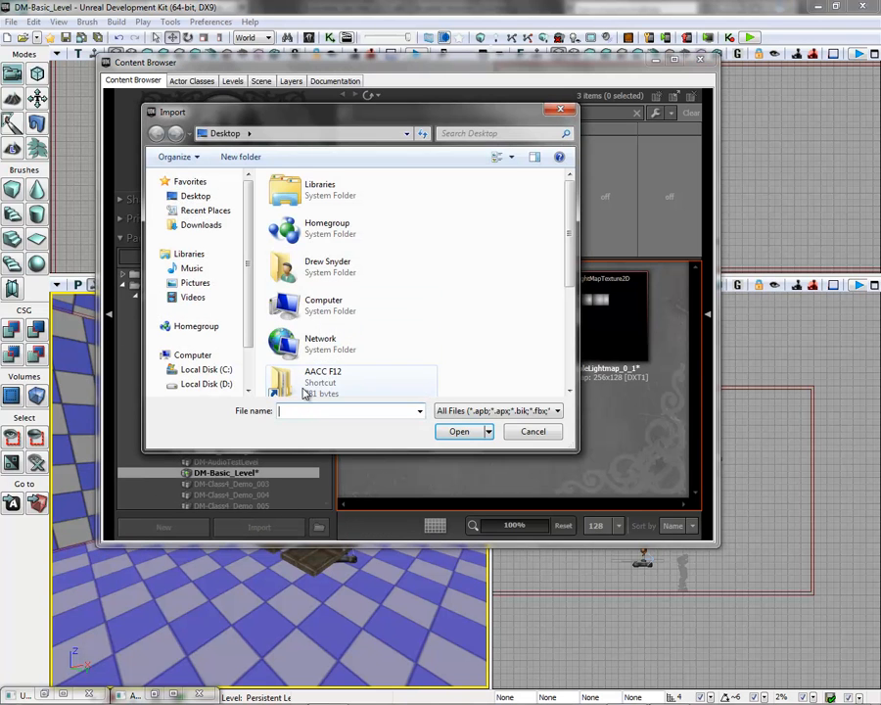
pyautogui.click(305, 390)
pyautogui.doubleClick(305, 390)
pyautogui.doubleClick(350, 213)
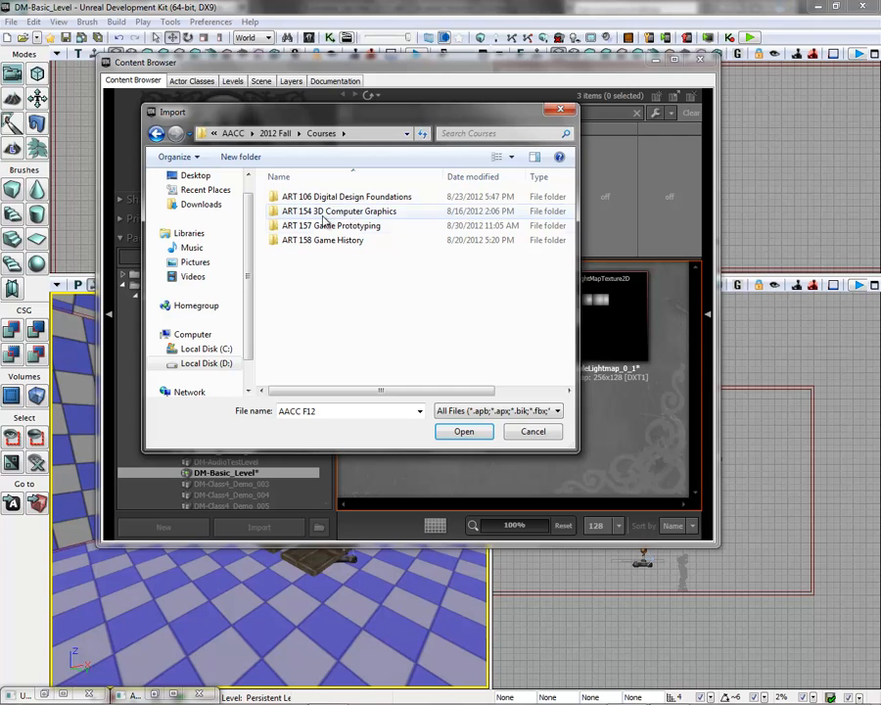
pyautogui.doubleClick(328, 226)
pyautogui.doubleClick(309, 198)
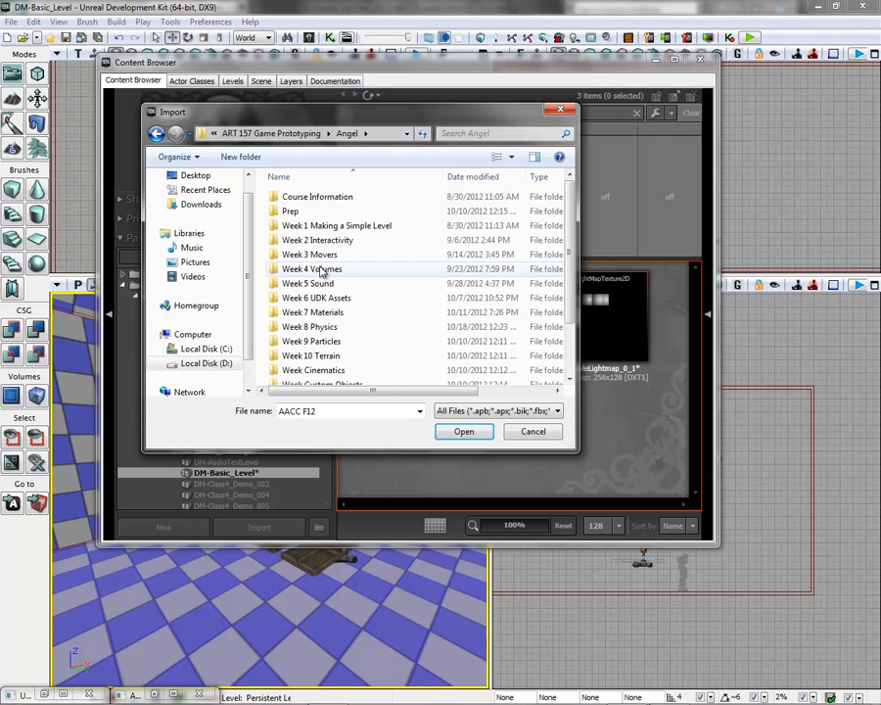
pyautogui.doubleClick(323, 328)
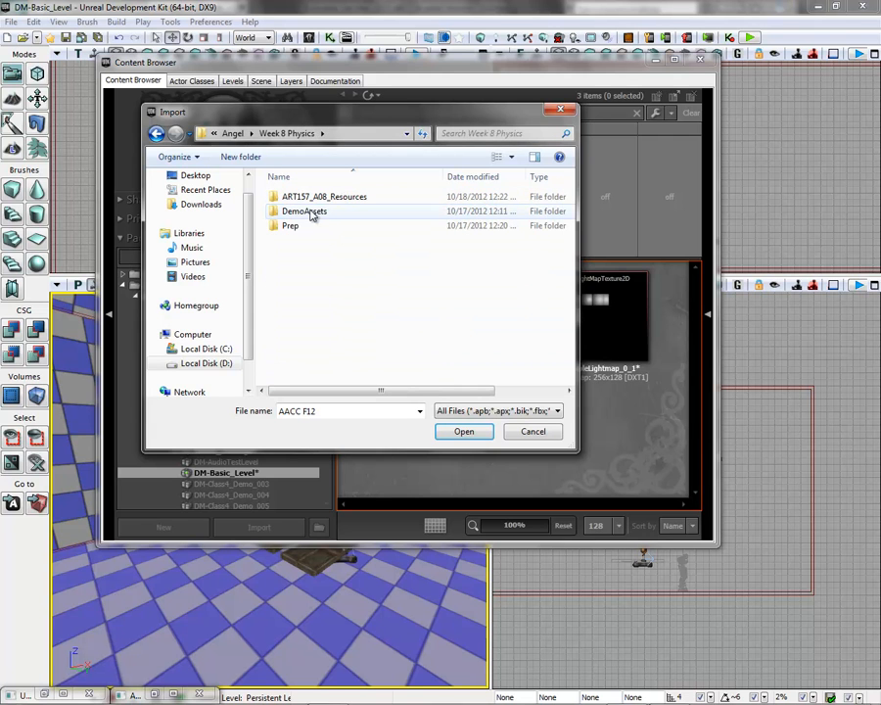
pyautogui.doubleClick(310, 212)
pyautogui.click(303, 213)
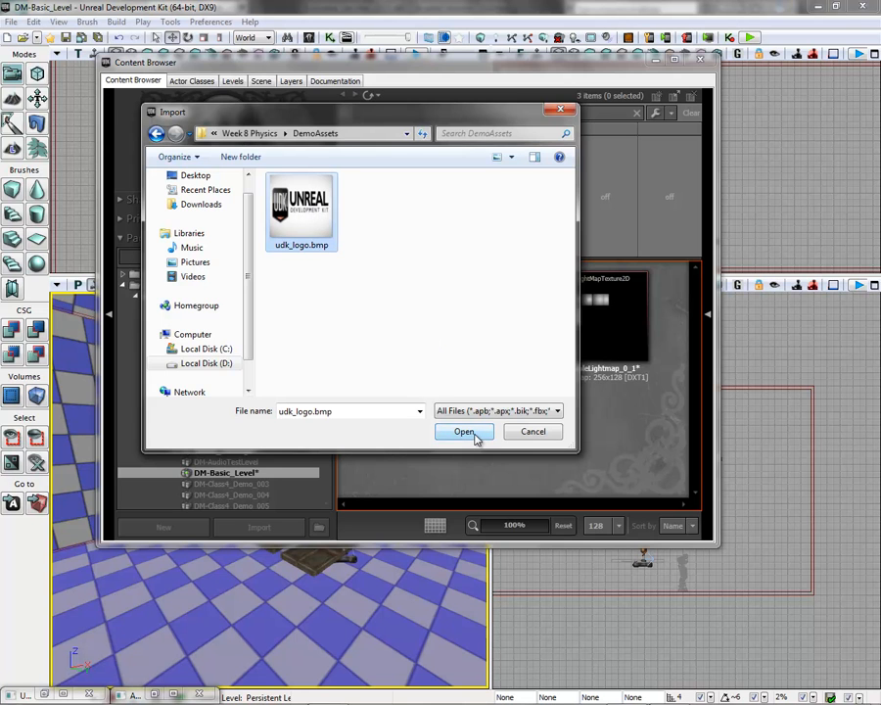
pyautogui.click(464, 432)
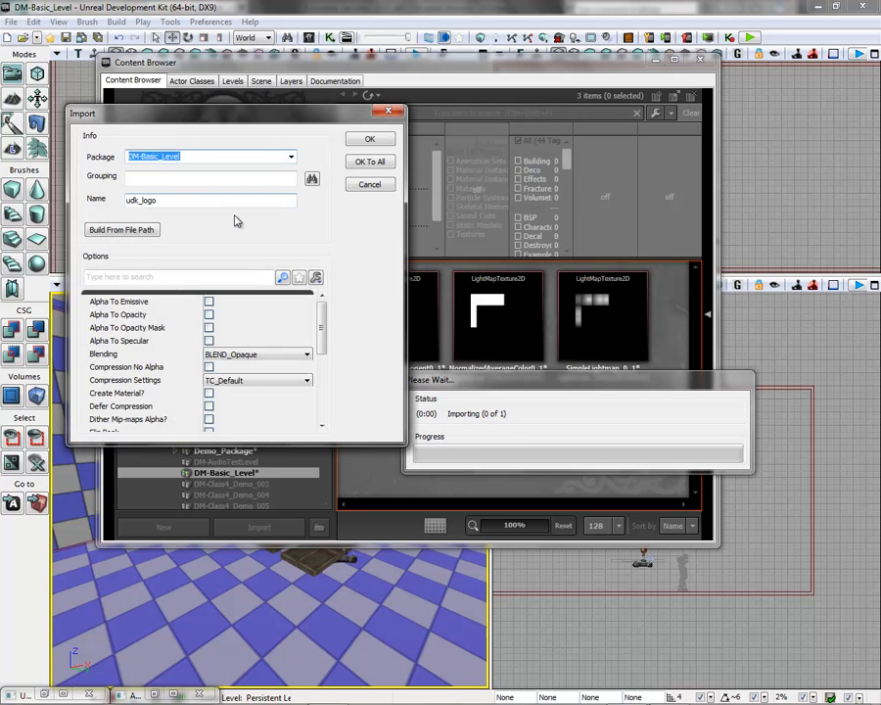
# Set the destination package to Demo_Package and import the udk_logo texture.
pyautogui.click(291, 158)
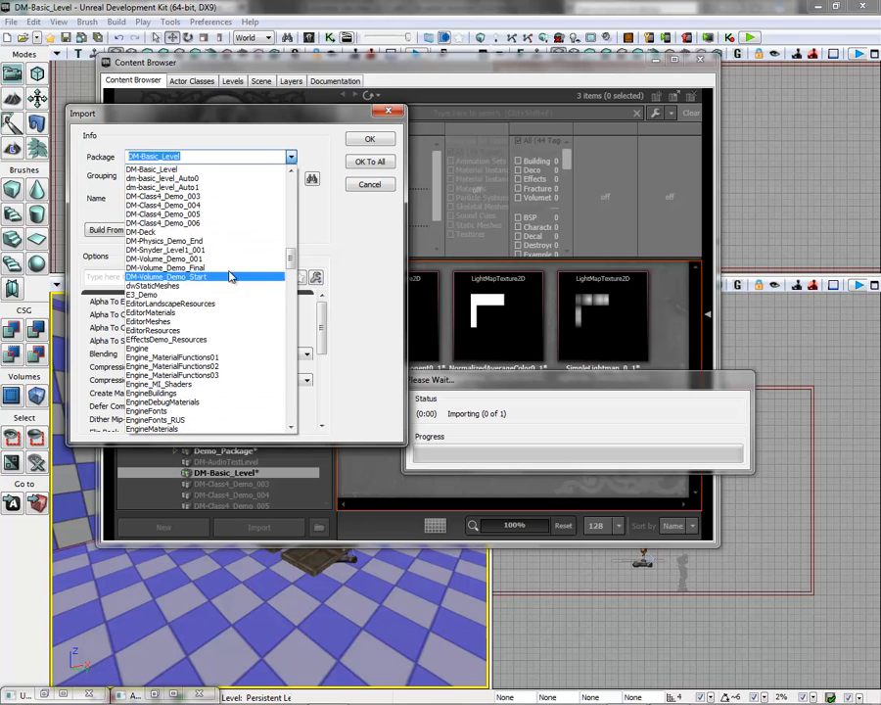
pyautogui.moveTo(290, 260)
pyautogui.mouseDown()
pyautogui.moveTo(290, 181)
pyautogui.moveTo(290, 245)
pyautogui.mouseUp()
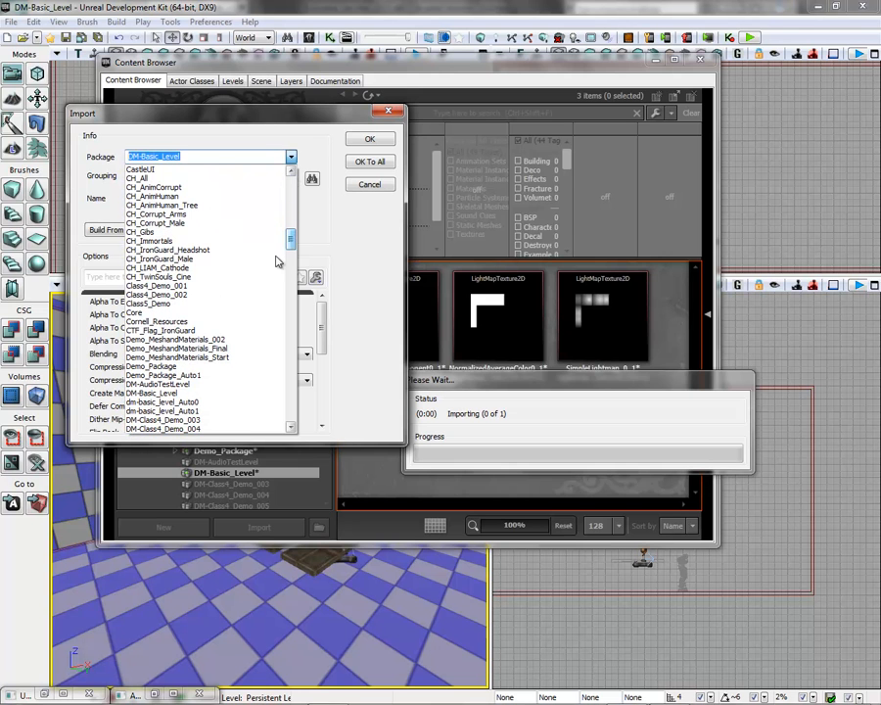
pyautogui.click(254, 366)
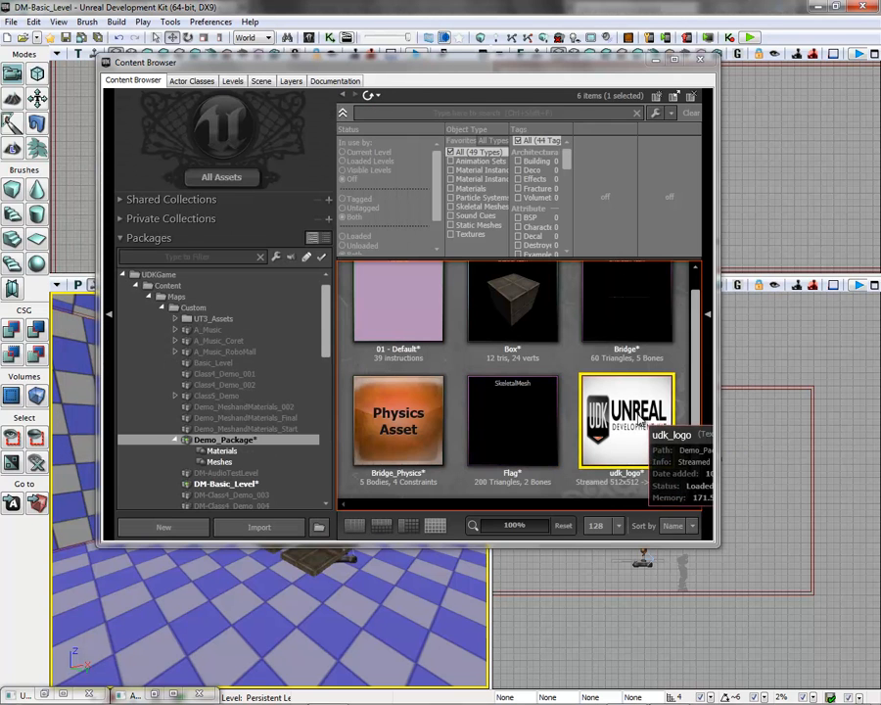
# Create a new material named udk_logo_Mat in Demo_Package from the udk_logo texture.
pyautogui.rightClick(616, 406)
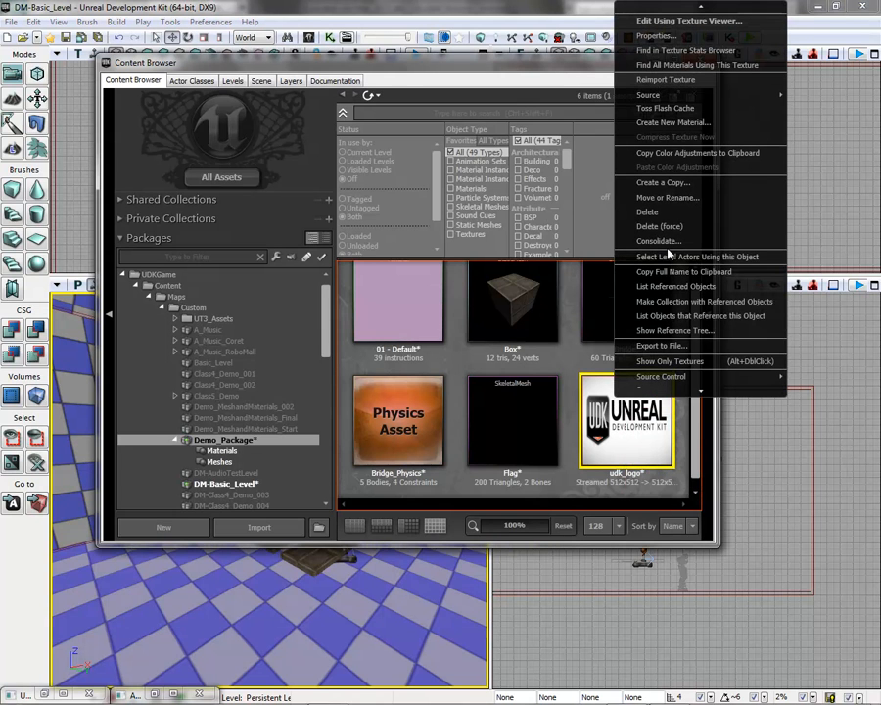
pyautogui.moveTo(657, 389)
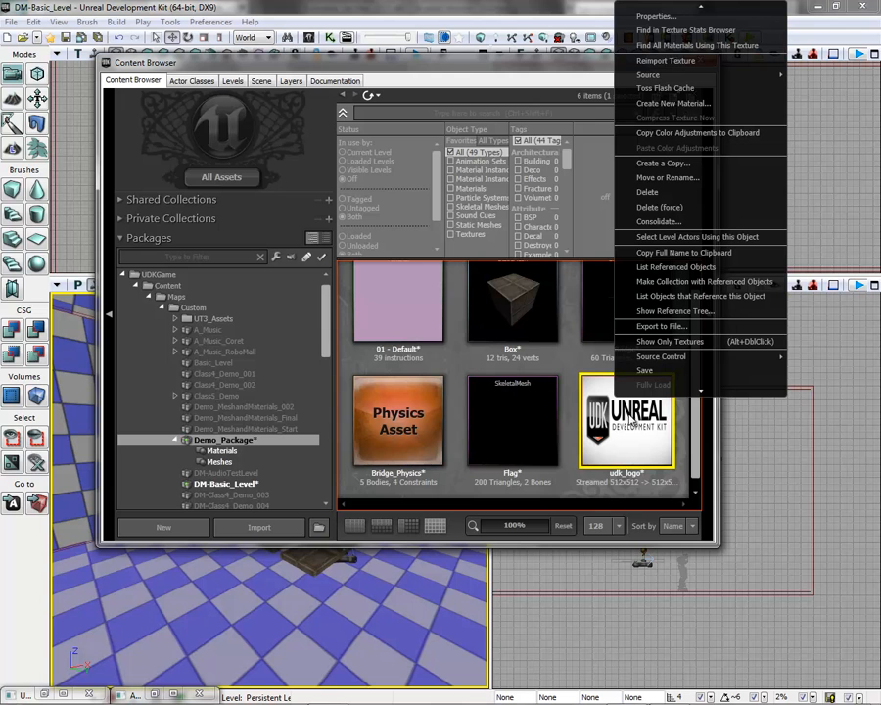
pyautogui.click(660, 105)
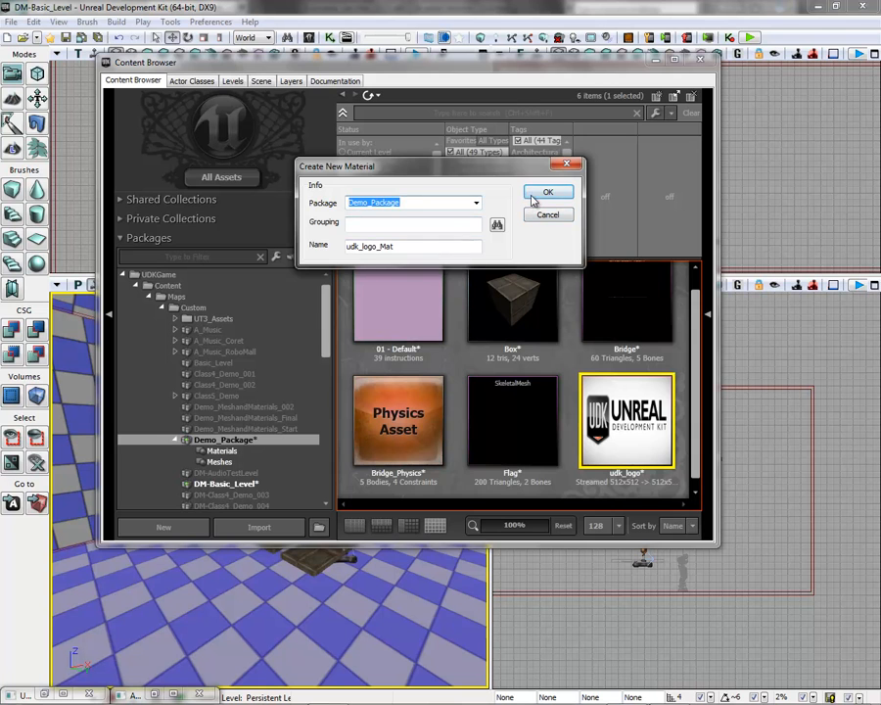
pyautogui.click(544, 194)
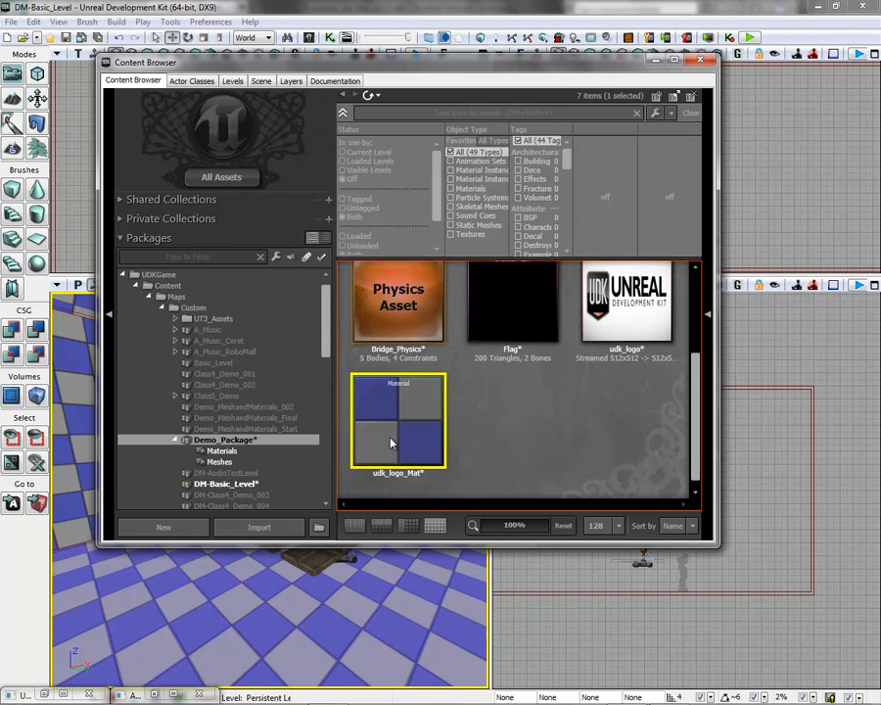
# In udk_logo_Mat, place the Texture Sample node beside the material node and connect its colour output to Diffuse.
pyautogui.doubleClick(392, 441)
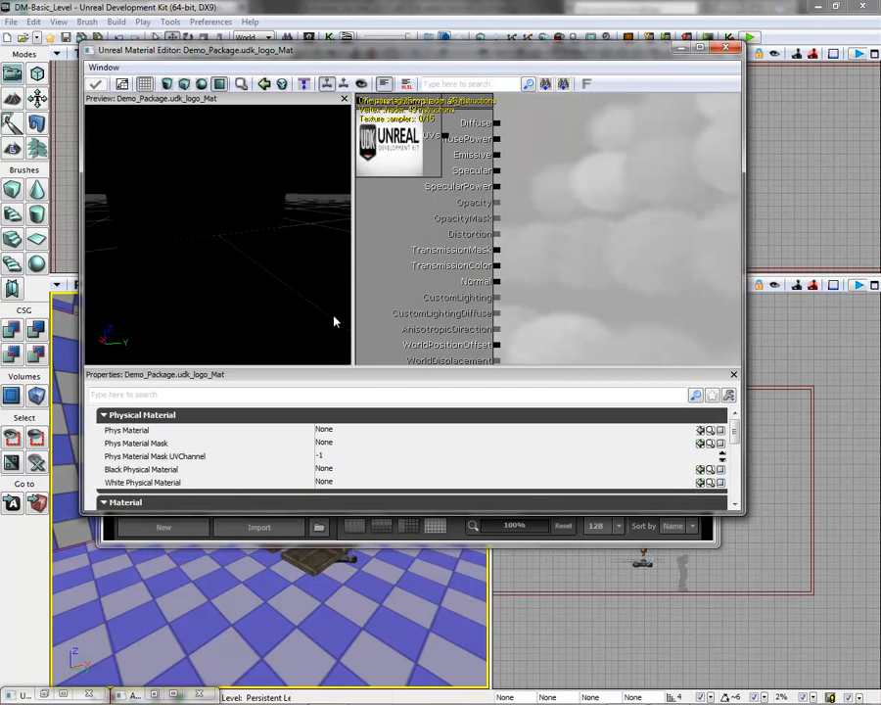
pyautogui.moveTo(598, 211); pyautogui.dragTo(647, 262)
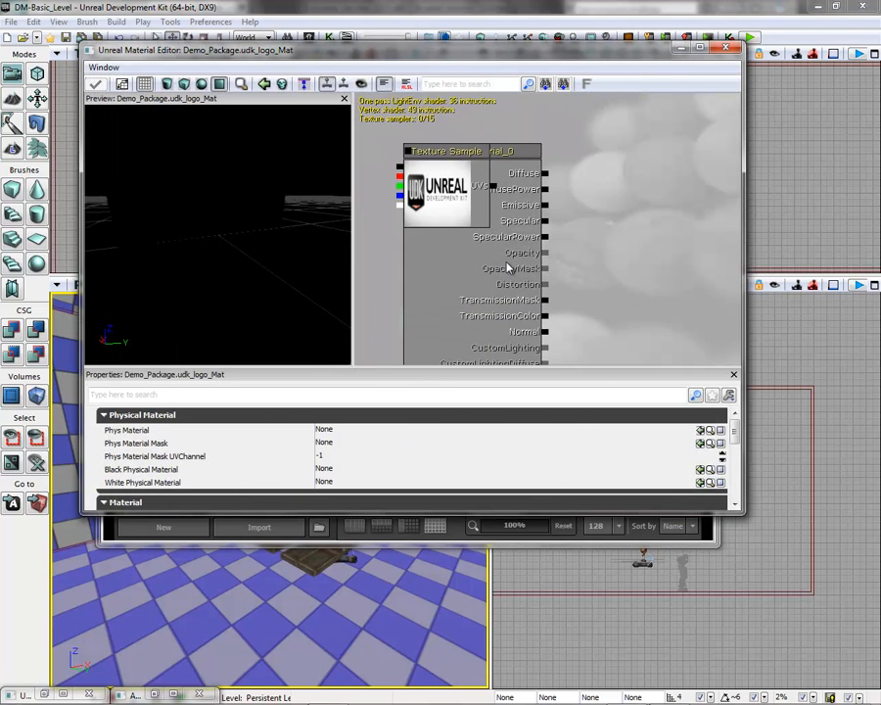
pyautogui.click(456, 198)
pyautogui.moveTo(456, 198); pyautogui.dragTo(637, 198)
pyautogui.moveTo(582, 172); pyautogui.dragTo(550, 175)
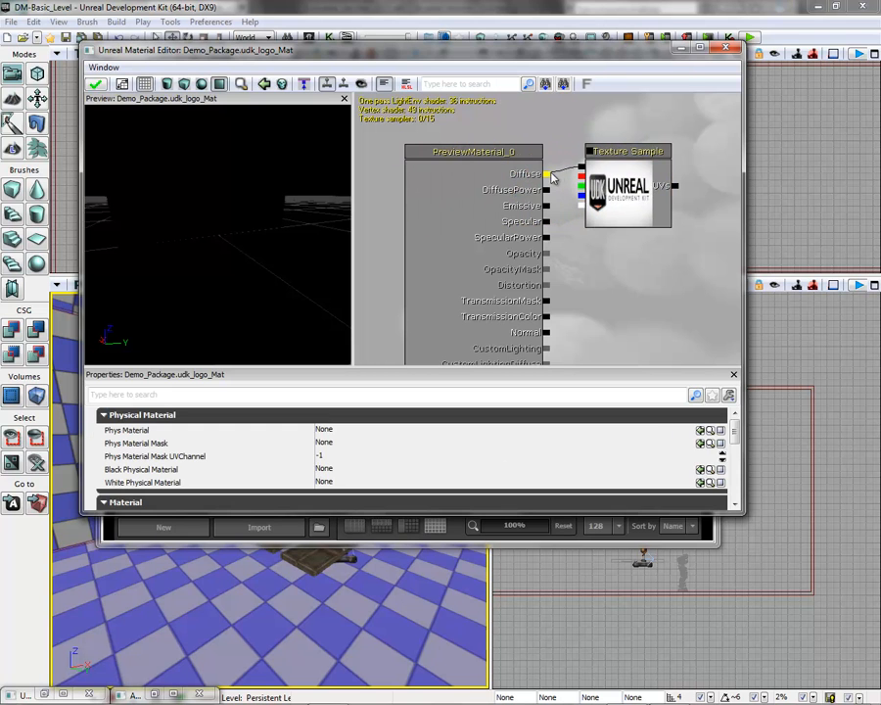
# Make udk_logo_Mat two-sided, check both sides in the preview, apply the changes and close the Material Editor.
pyautogui.moveTo(270, 224); pyautogui.dragTo(353, 229)
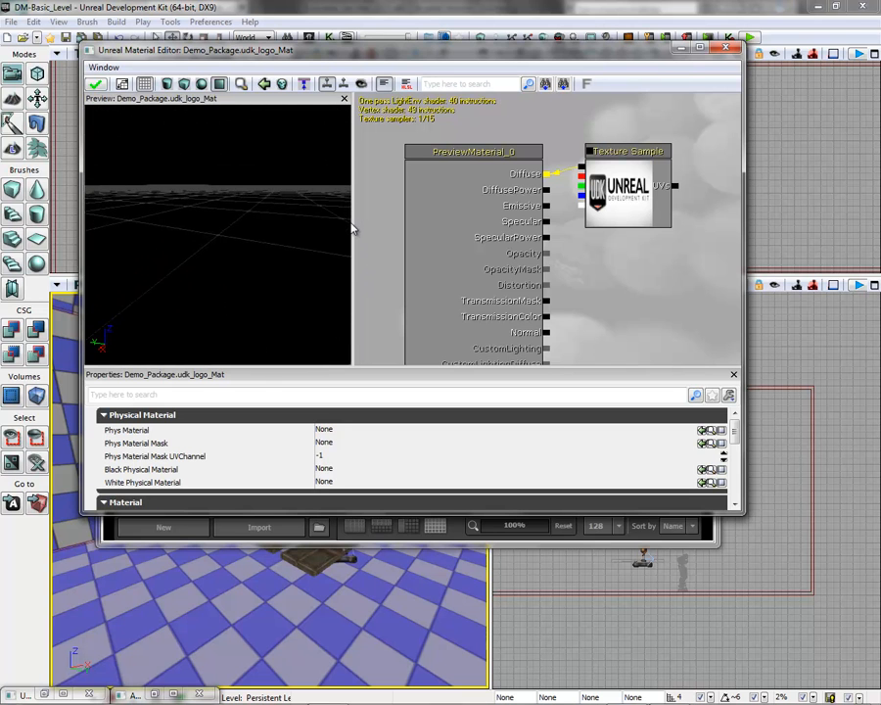
pyautogui.click(110, 415)
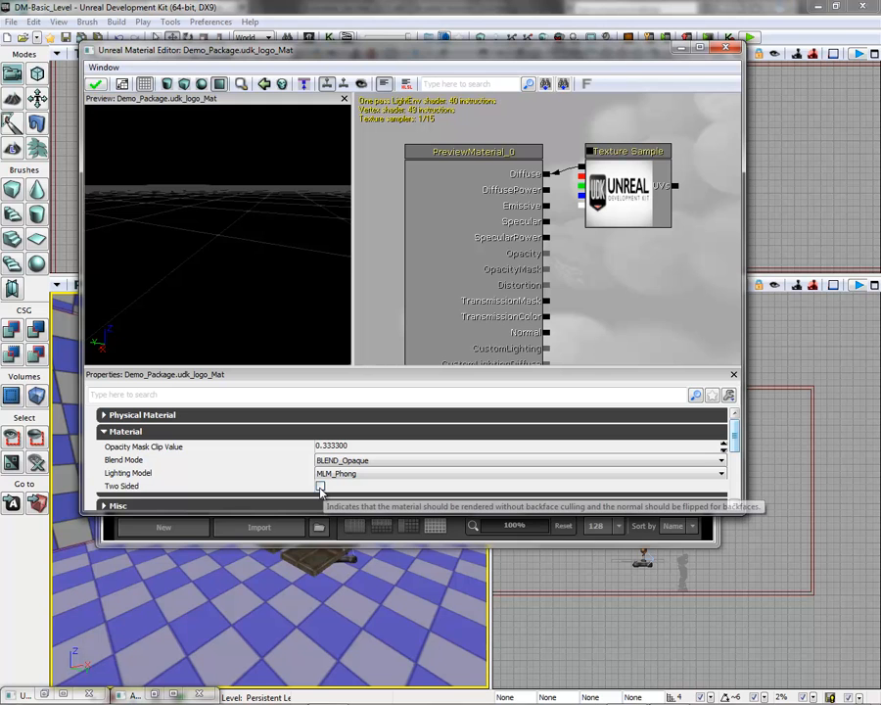
pyautogui.click(320, 487)
pyautogui.moveTo(313, 255); pyautogui.dragTo(84, 251)
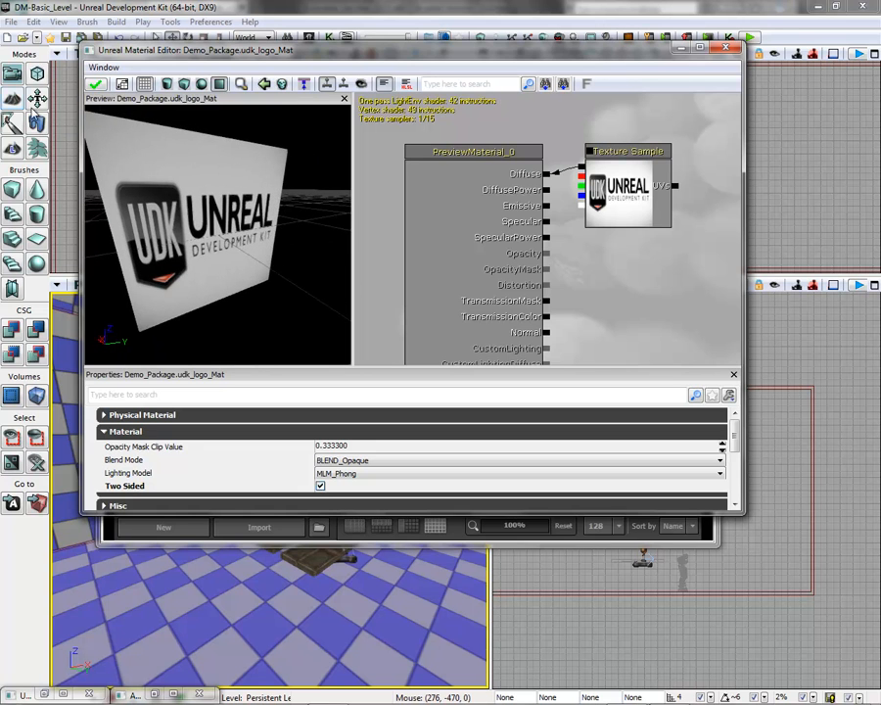
pyautogui.click(96, 85)
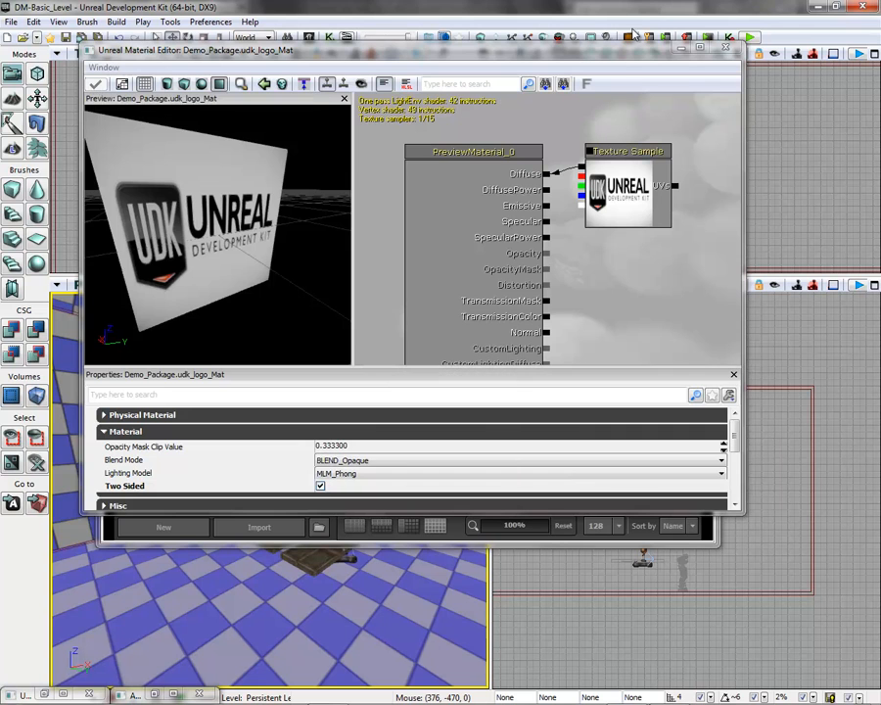
pyautogui.click(724, 49)
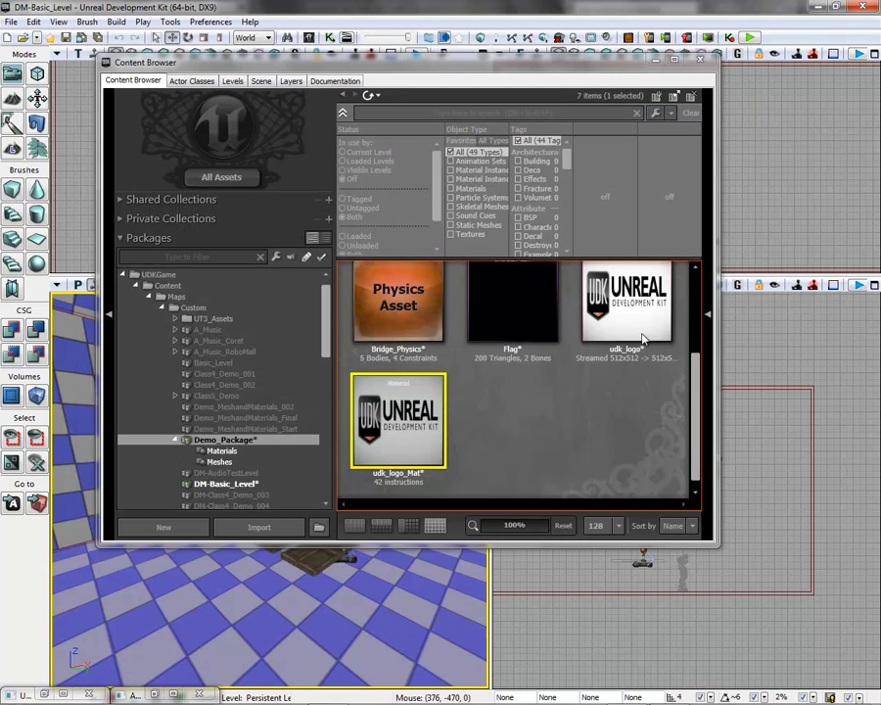
# Assign udk_logo_Mat to material slot [0] of the Flag skeletal mesh and check it in the preview.
pyautogui.doubleClick(508, 309)
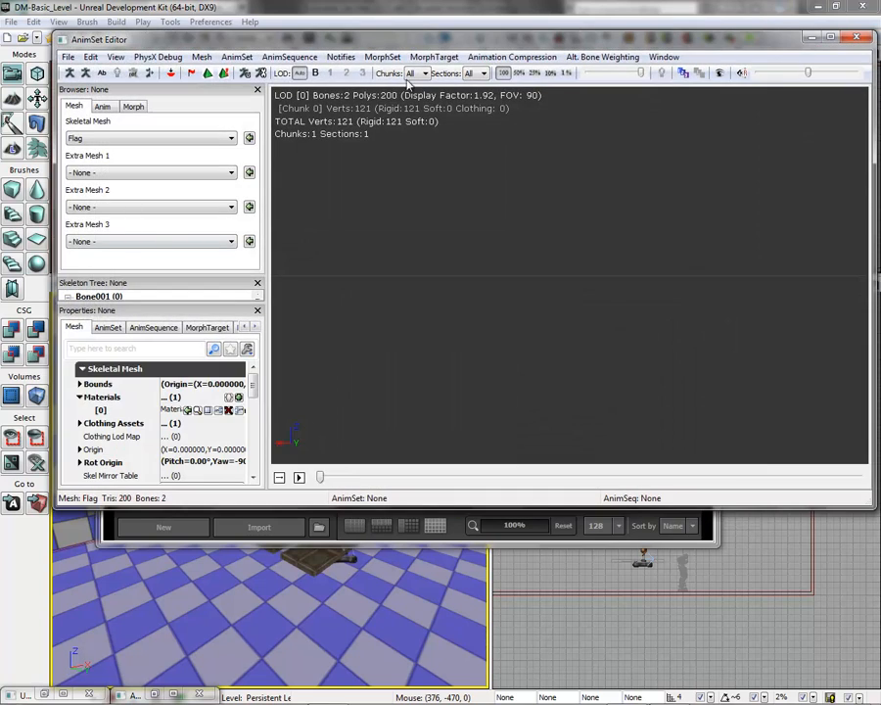
pyautogui.moveTo(338, 41); pyautogui.dragTo(814, 165)
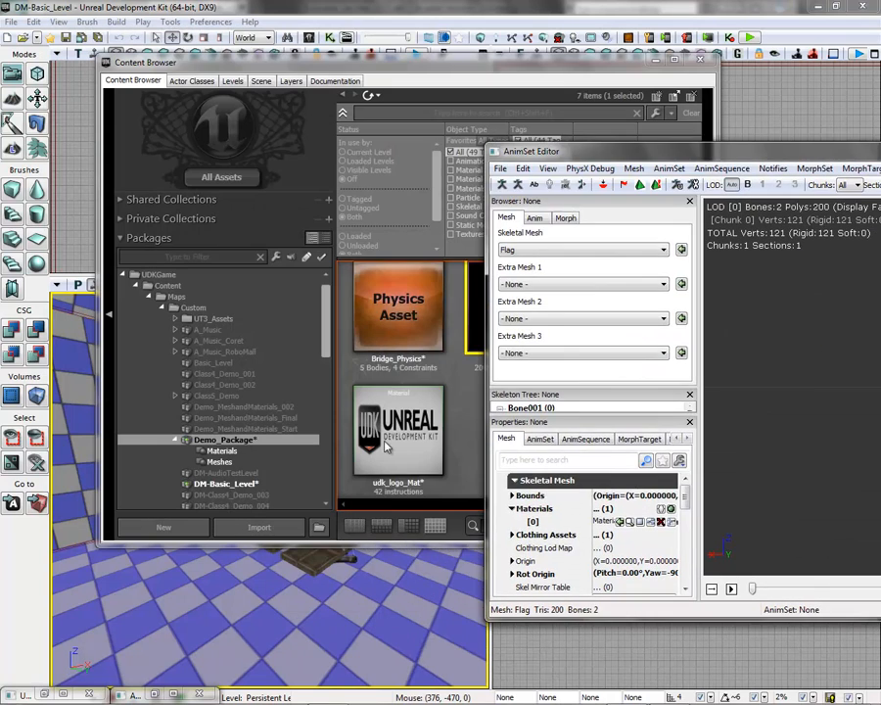
pyautogui.click(388, 447)
pyautogui.click(388, 447)
pyautogui.click(732, 184)
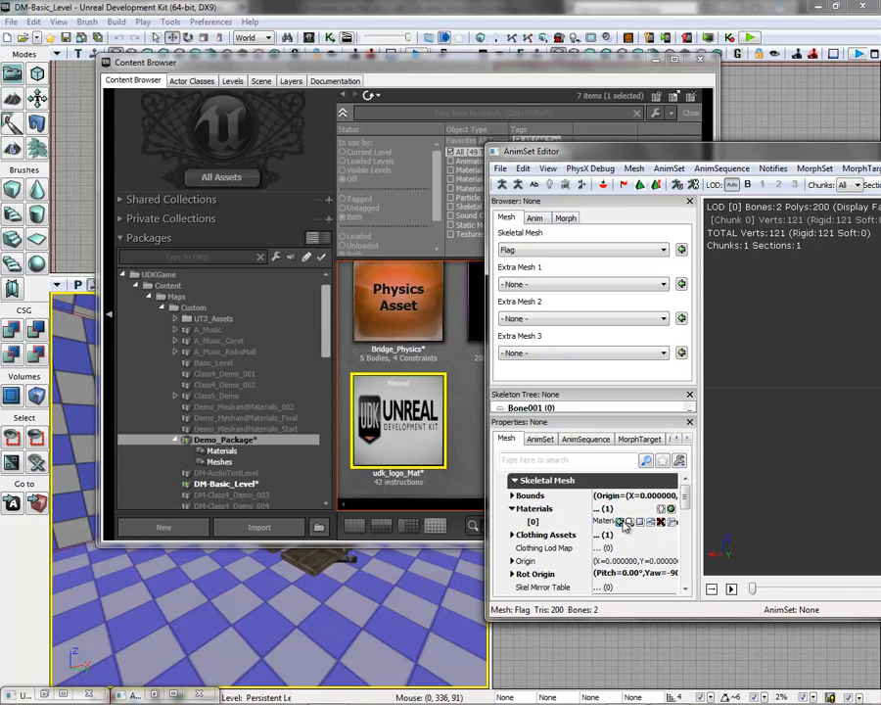
pyautogui.moveTo(683, 153); pyautogui.dragTo(321, 129)
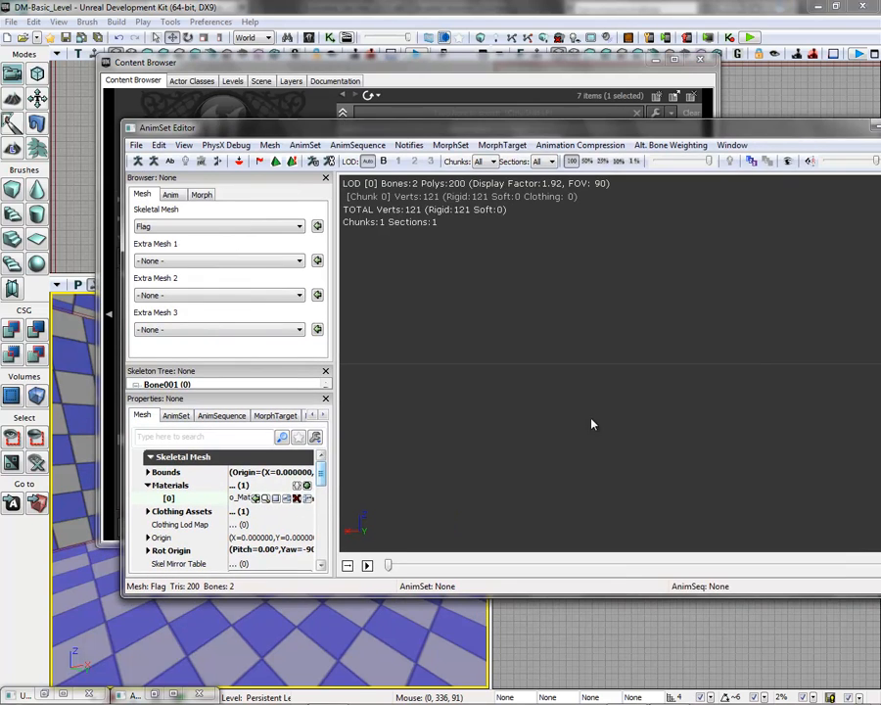
pyautogui.moveTo(629, 536); pyautogui.dragTo(585, 403)
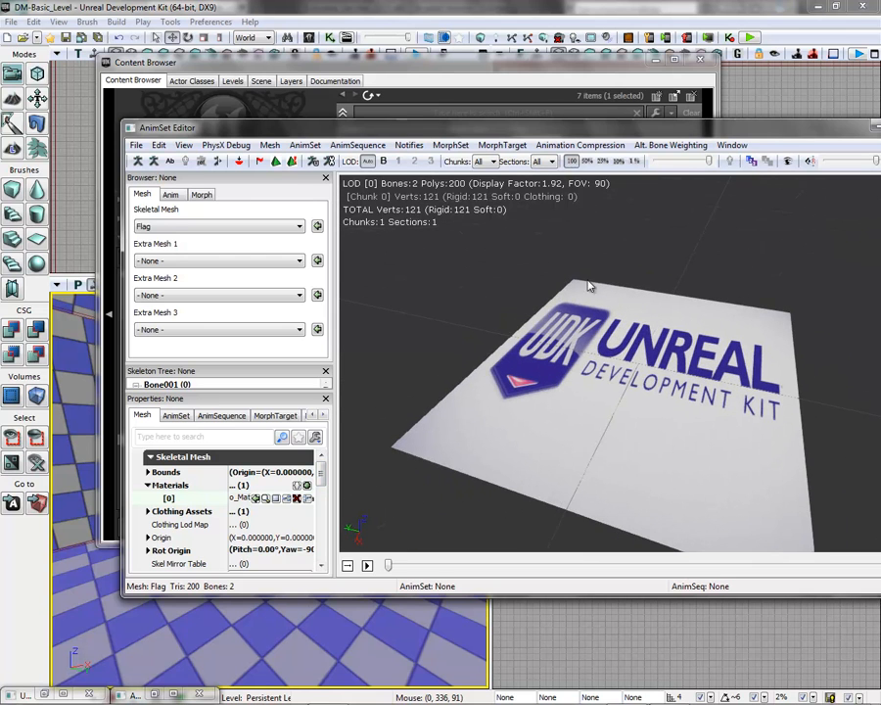
# Add a new entry to Cloth Bones in the Flag mesh's Cloth properties.
pyautogui.moveTo(413, 136); pyautogui.dragTo(432, 110)
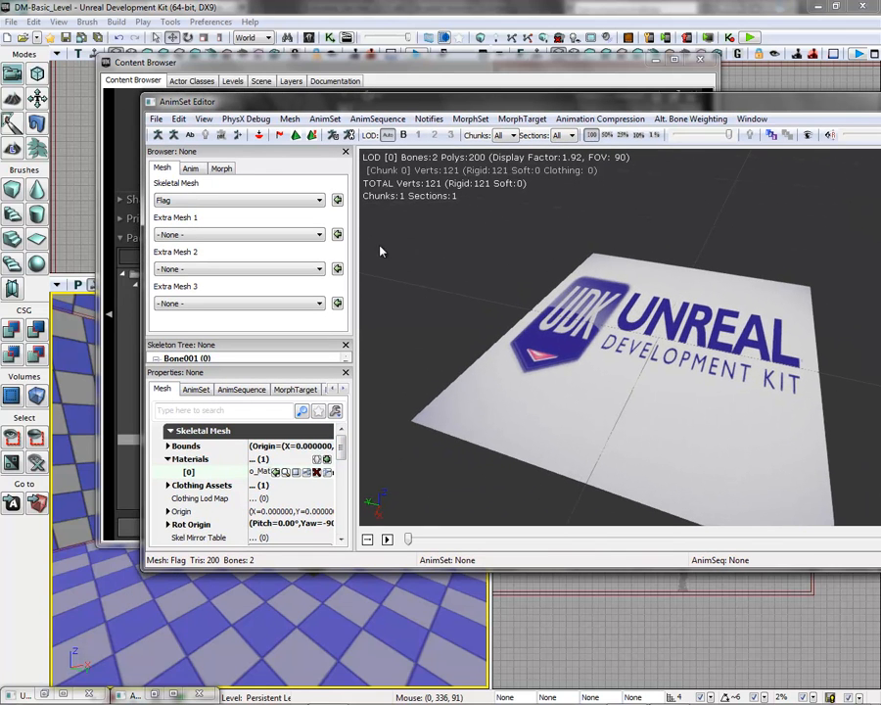
pyautogui.moveTo(341, 449); pyautogui.dragTo(341, 521)
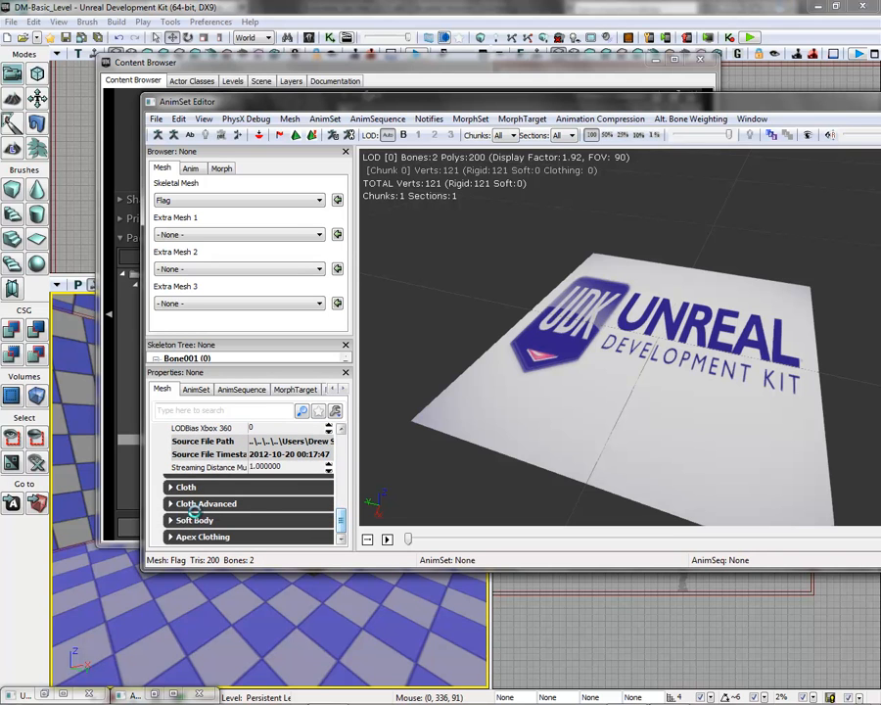
pyautogui.click(171, 487)
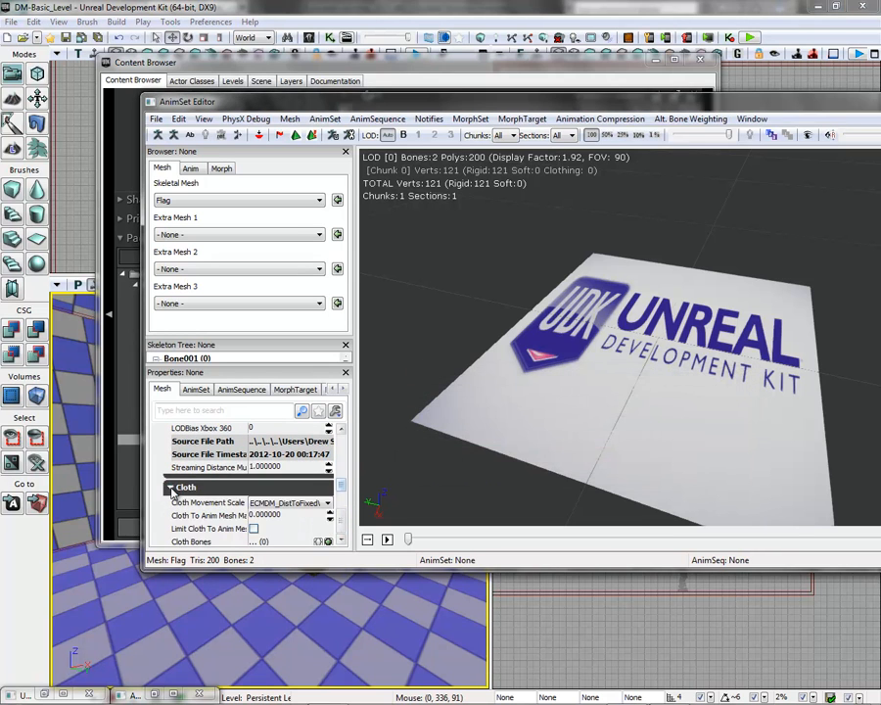
pyautogui.moveTo(341, 490)
pyautogui.mouseDown()
pyautogui.moveTo(342, 519)
pyautogui.moveTo(342, 499)
pyautogui.mouseUp()
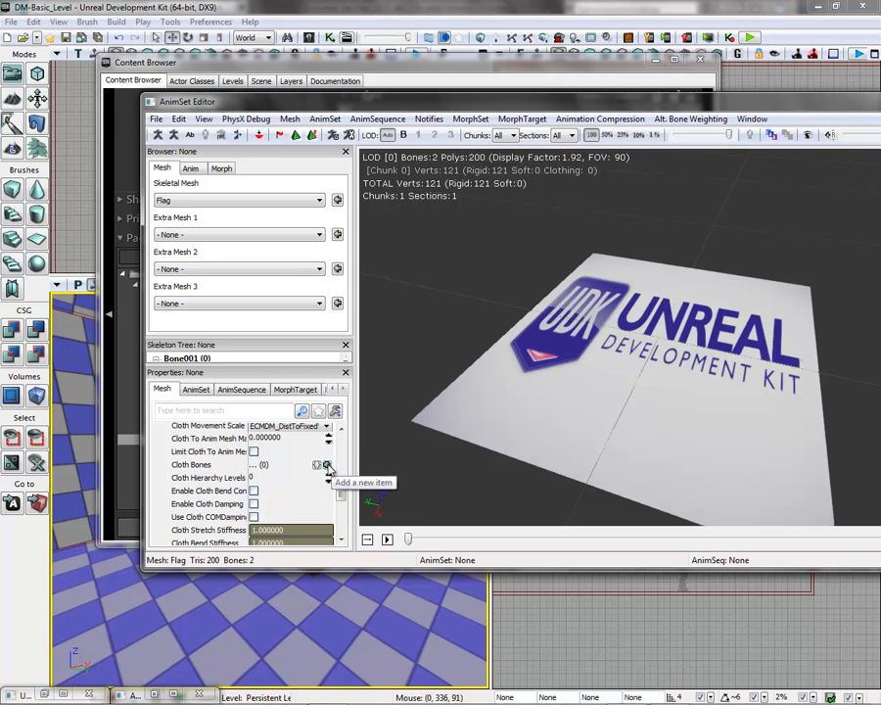
pyautogui.click(328, 466)
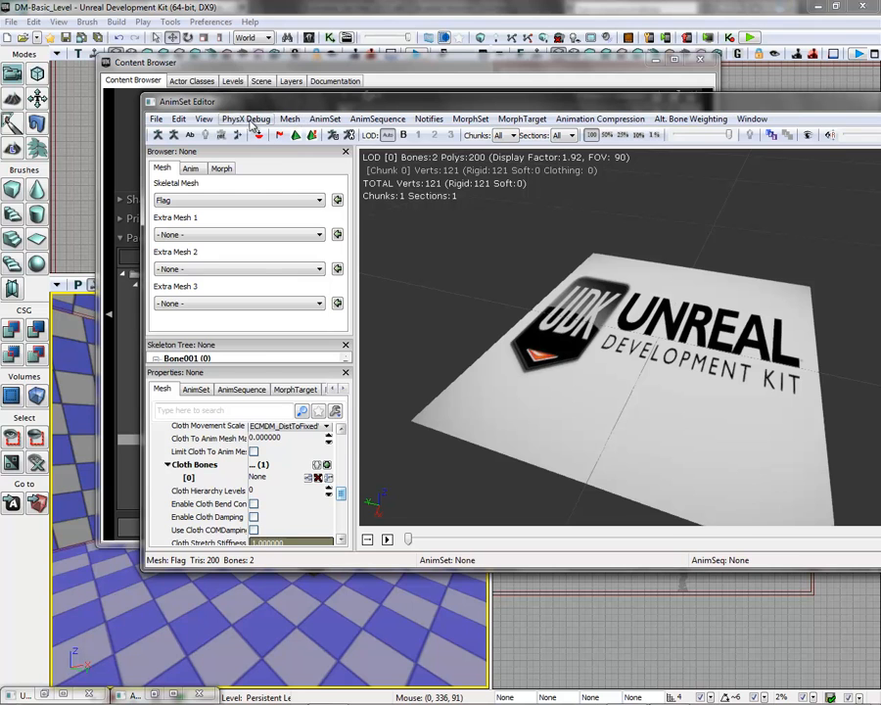
# Show the bone names in the preview and set Cloth Bones entry [0] to Bone002.
pyautogui.click(203, 119)
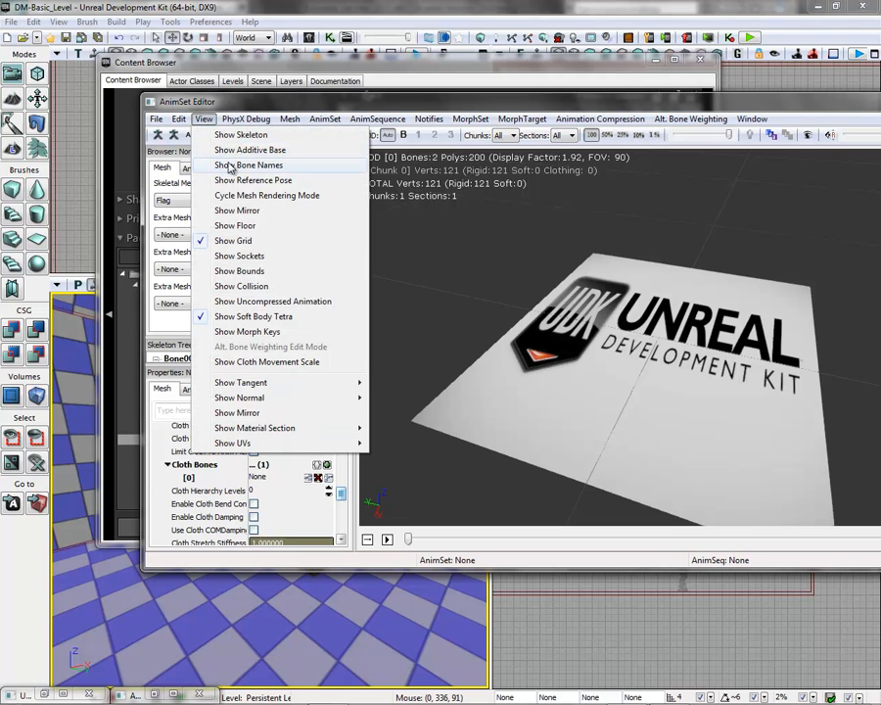
pyautogui.click(235, 165)
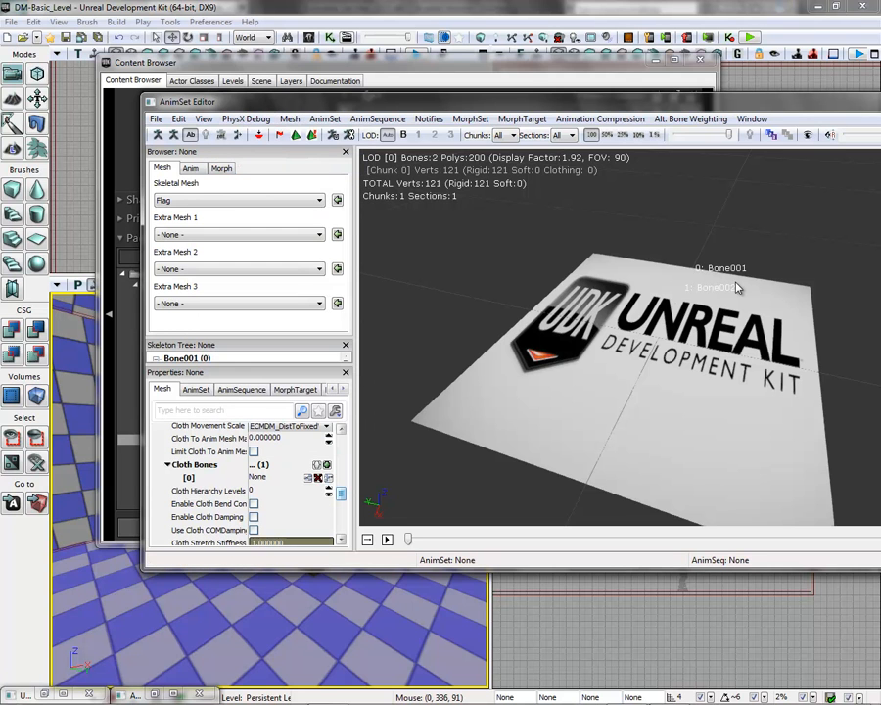
pyautogui.click(265, 476)
pyautogui.write('Bone')
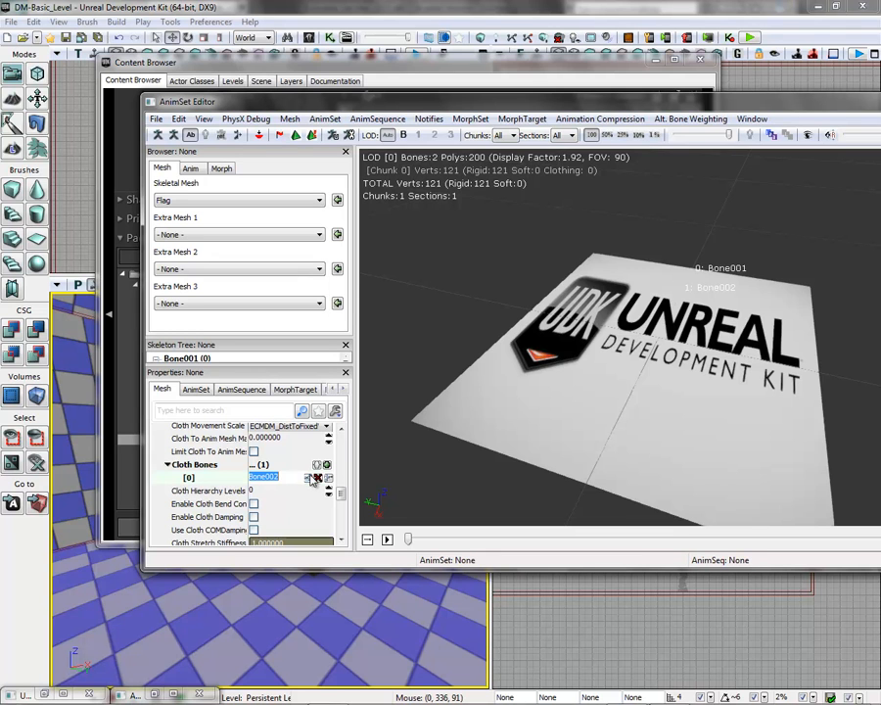
# Enable Force CPUSkinning on the Flag mesh, test the cloth simulation on and off in the preview, and close the AnimSet Editor.
pyautogui.moveTo(340, 495); pyautogui.dragTo(342, 471)
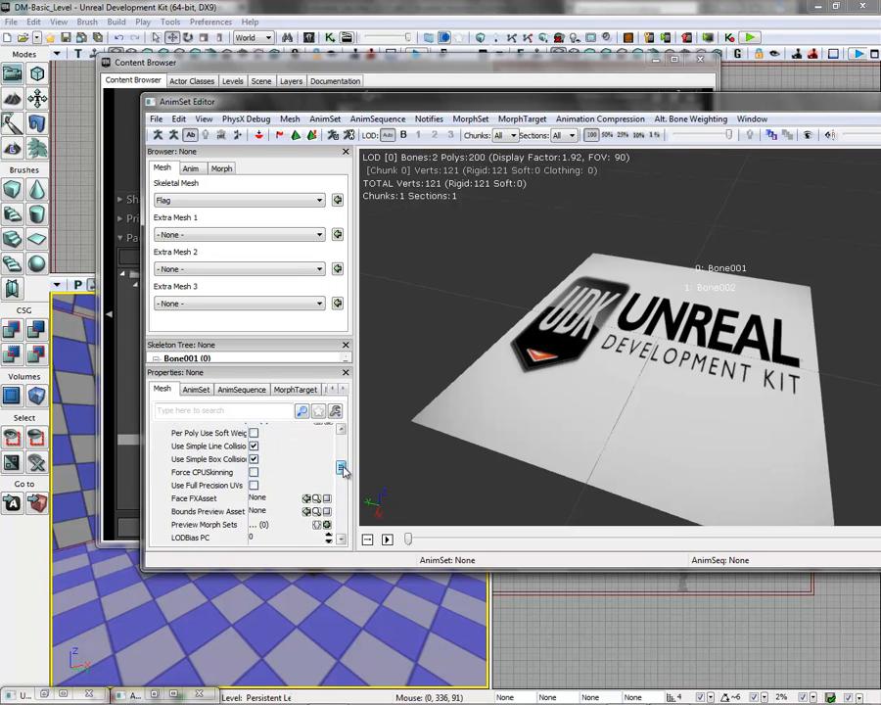
pyautogui.click(253, 473)
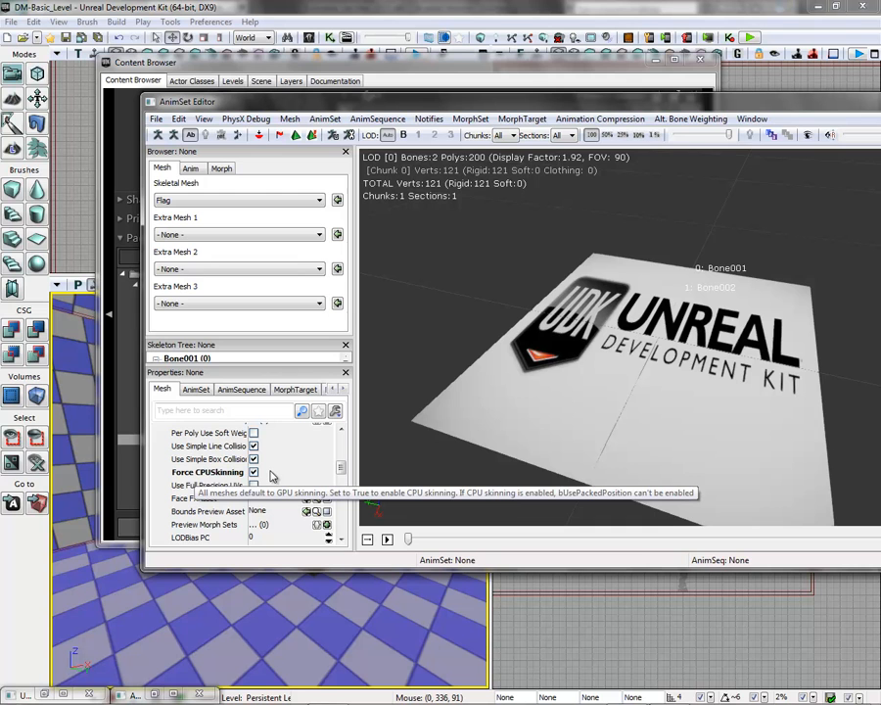
pyautogui.click(281, 136)
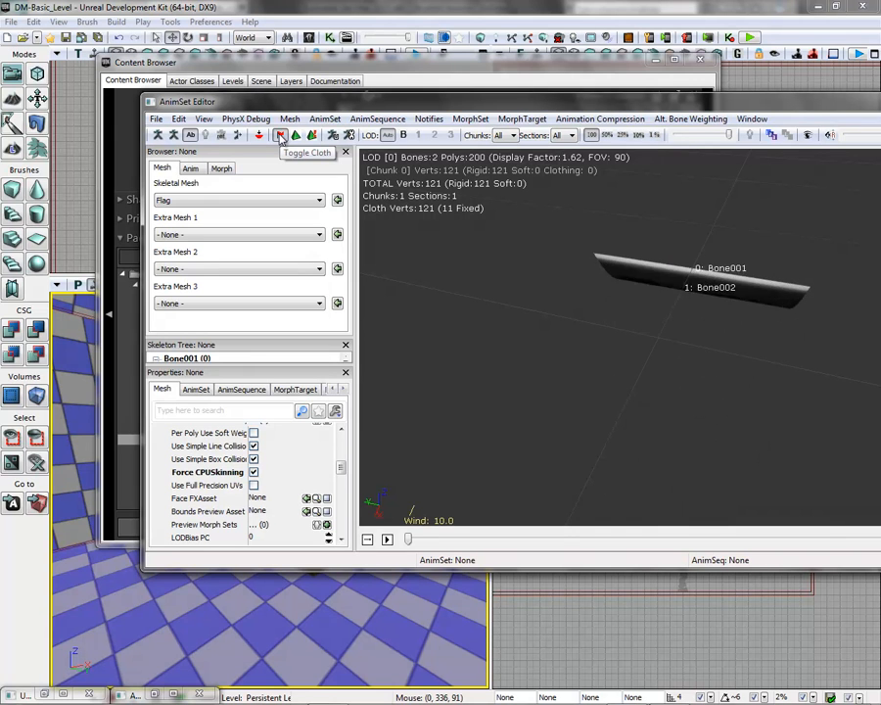
pyautogui.click(281, 136)
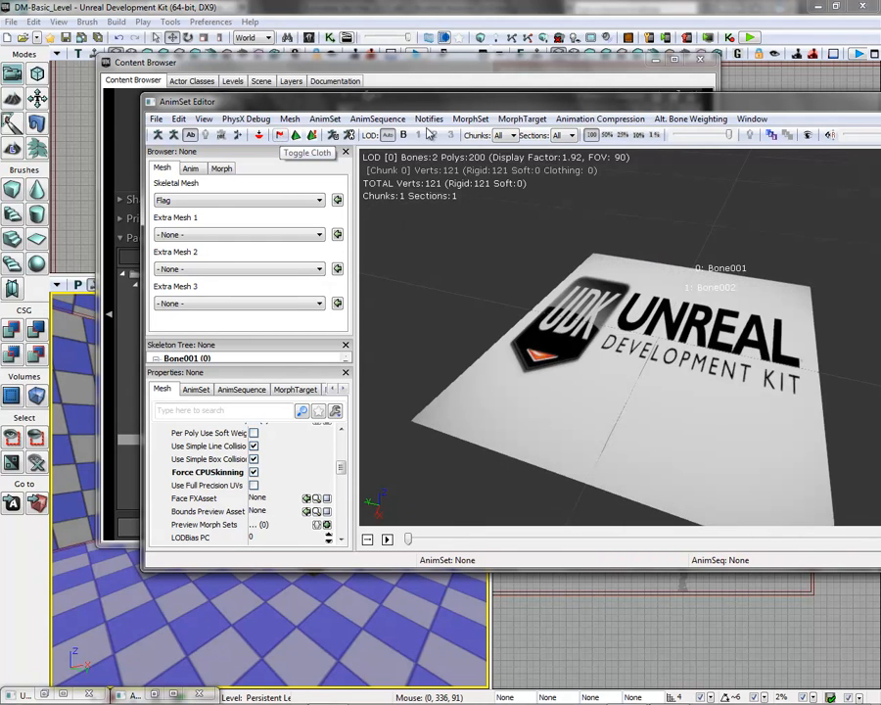
pyautogui.moveTo(494, 104); pyautogui.dragTo(418, 105)
pyautogui.click(858, 103)
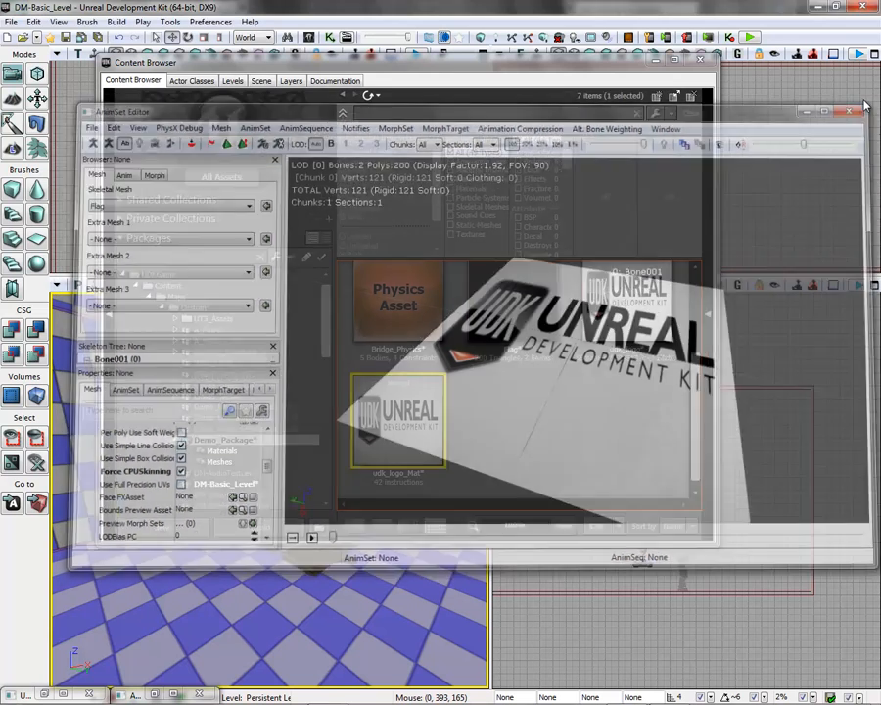
# Save Demo_Package from the Content Browser.
pyautogui.moveTo(458, 72); pyautogui.dragTo(561, 71)
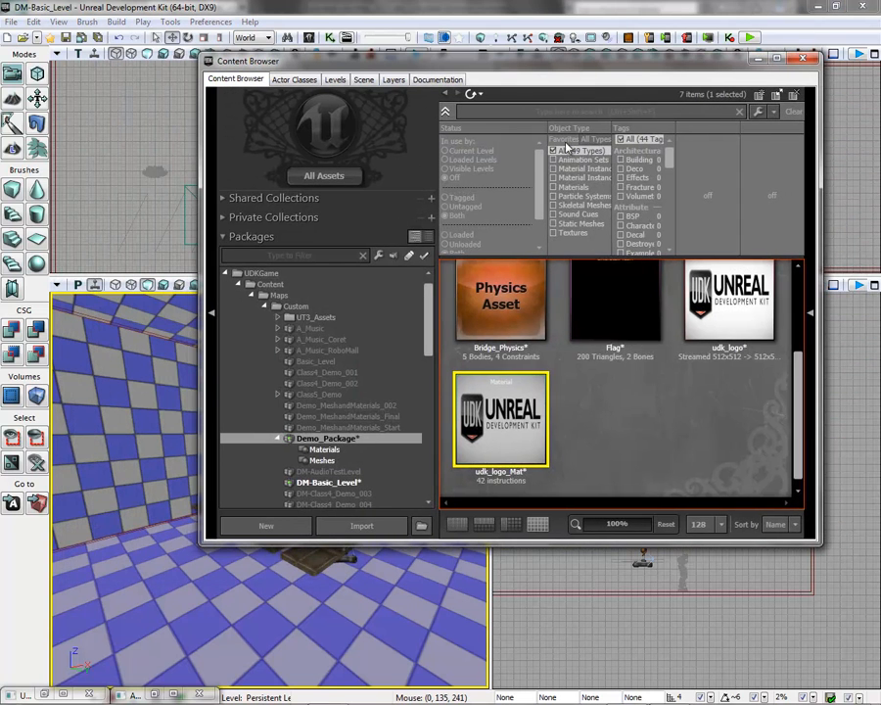
pyautogui.rightClick(352, 443)
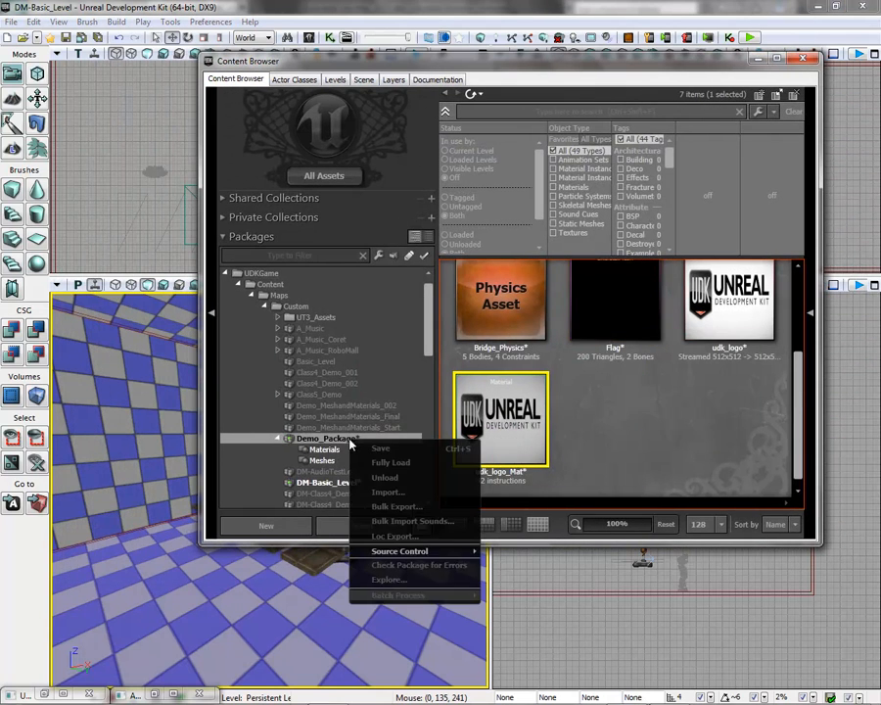
pyautogui.click(338, 341)
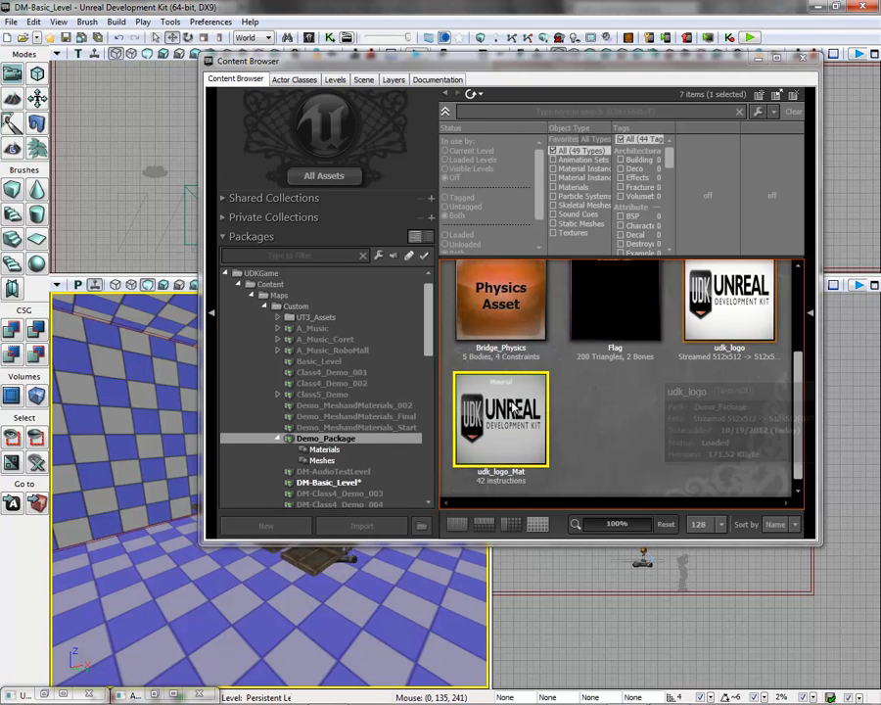
# Place the Flag skeletal mesh in the level and raise it well above the floor beside the large crate.
pyautogui.moveTo(612, 316); pyautogui.dragTo(197, 592)
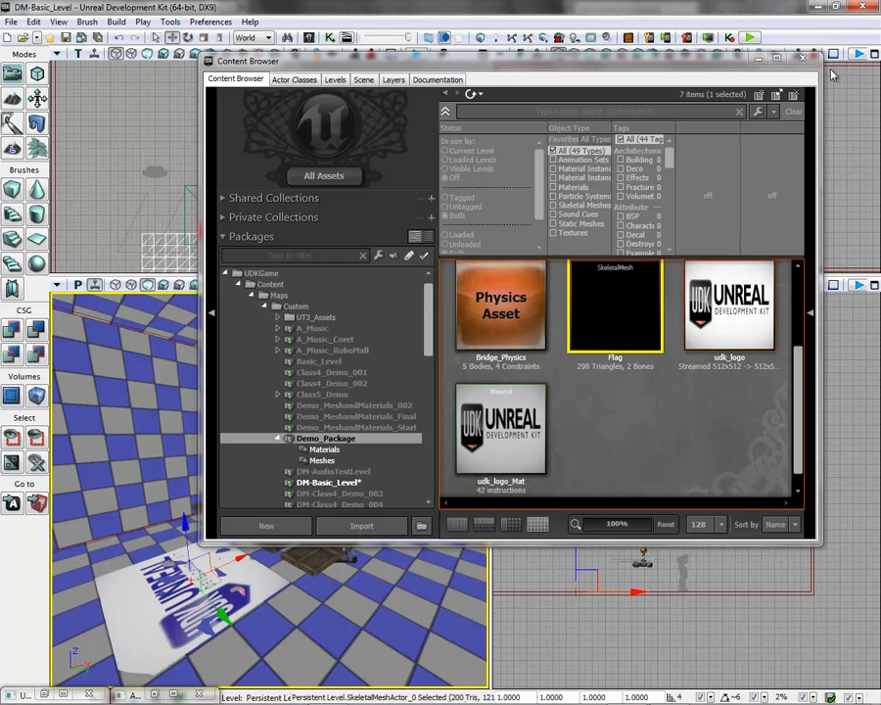
pyautogui.click(803, 58)
pyautogui.moveTo(186, 529); pyautogui.dragTo(173, 376)
pyautogui.moveTo(212, 586); pyautogui.dragTo(212, 587)
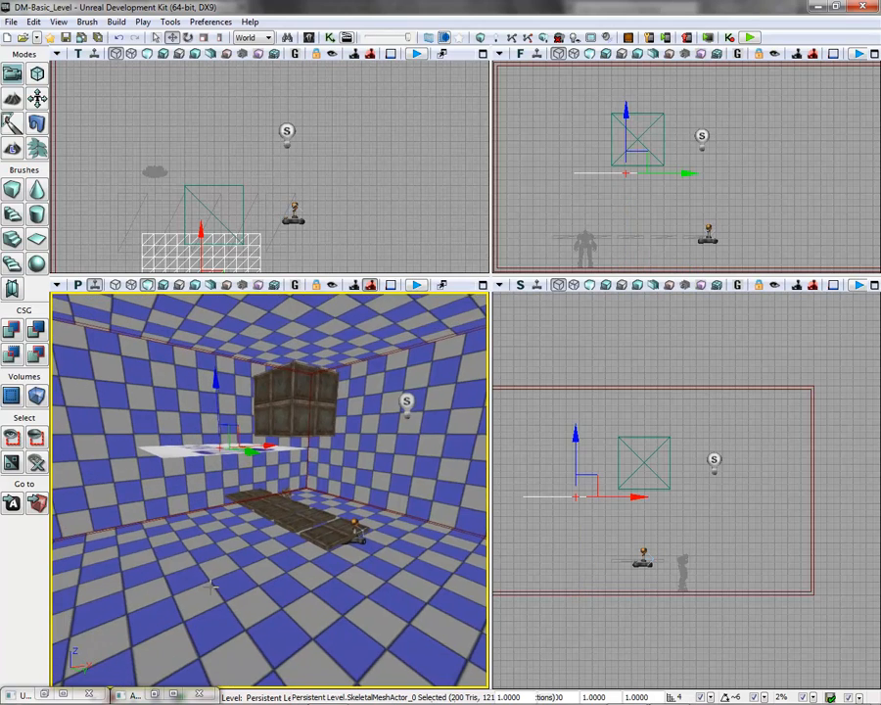
# Play the level from the floor near the flag, shoot at the flag to test it, and exit the preview.
pyautogui.rightClick(248, 588)
pyautogui.click(292, 615)
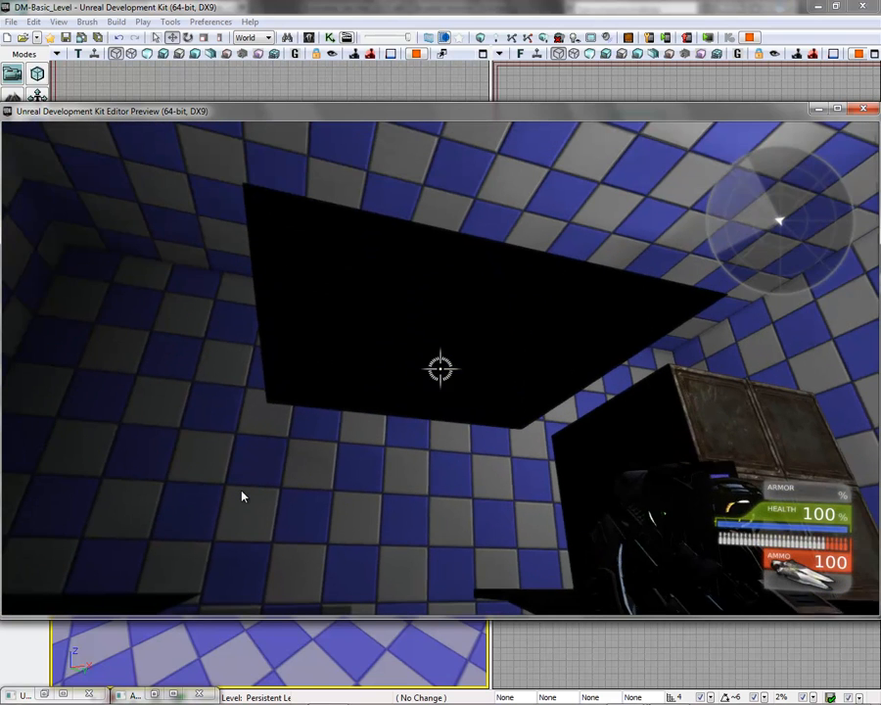
pyautogui.click(243, 497)
pyautogui.click(242, 497)
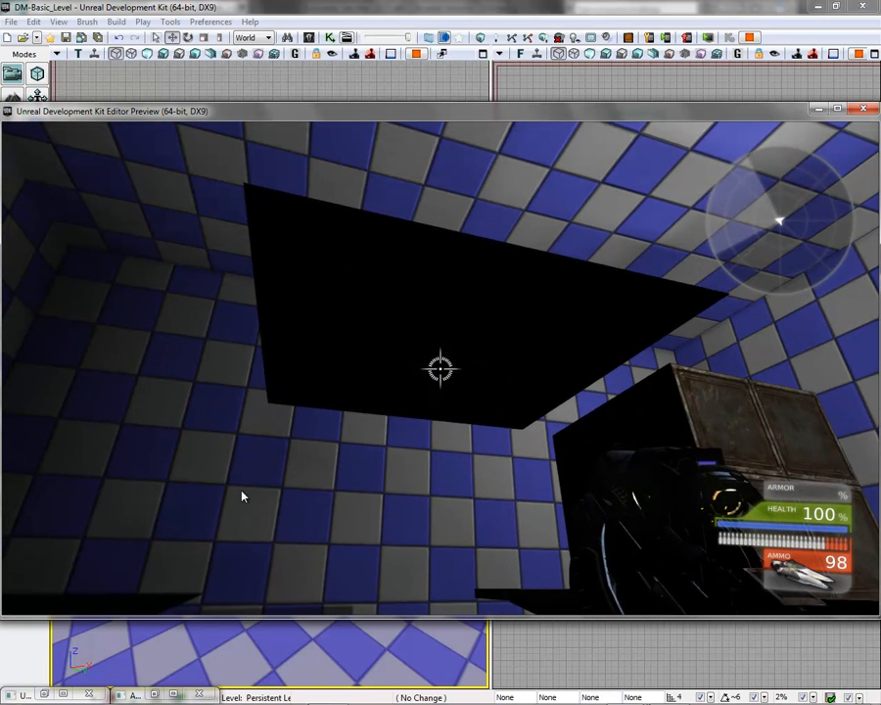
pyautogui.press('Escape')
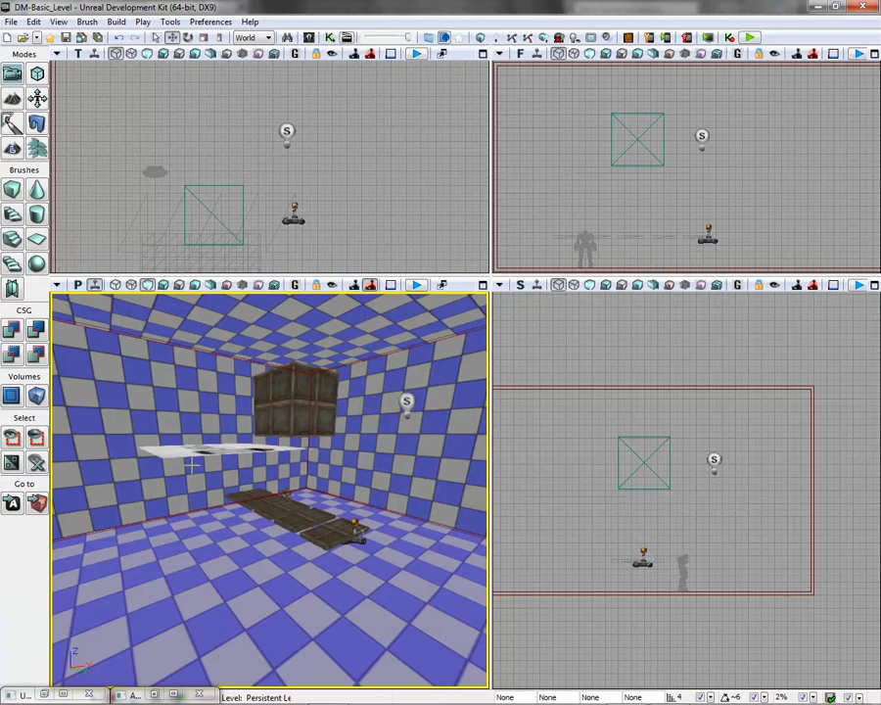
# In the flag actor's Skeletal Mesh Component Cloth properties, turn on Enable Cloth Simulation and Cloth Awake On Startup.
pyautogui.click(205, 449)
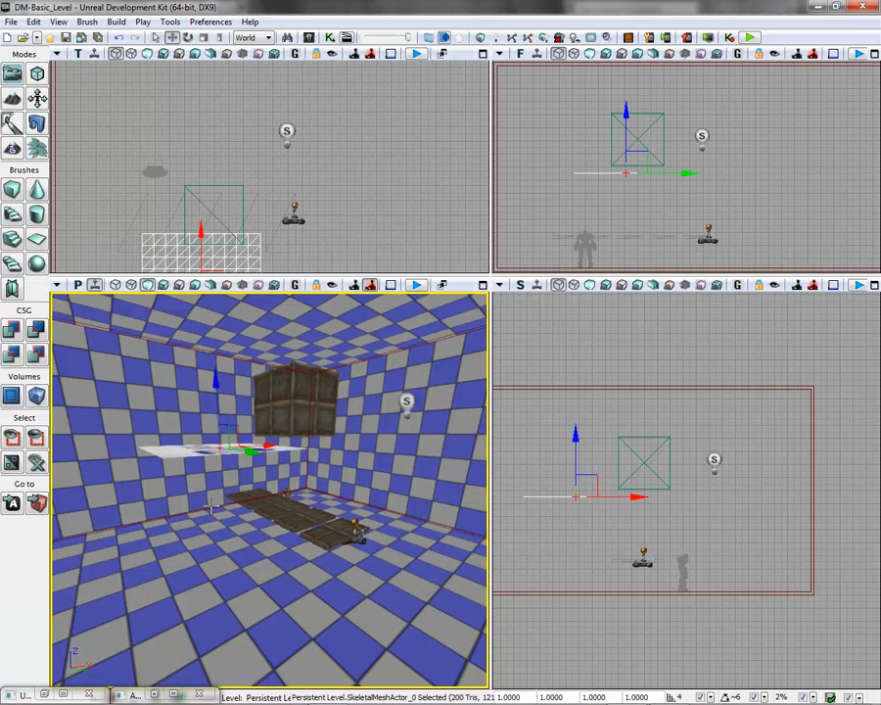
pyautogui.press('F4')
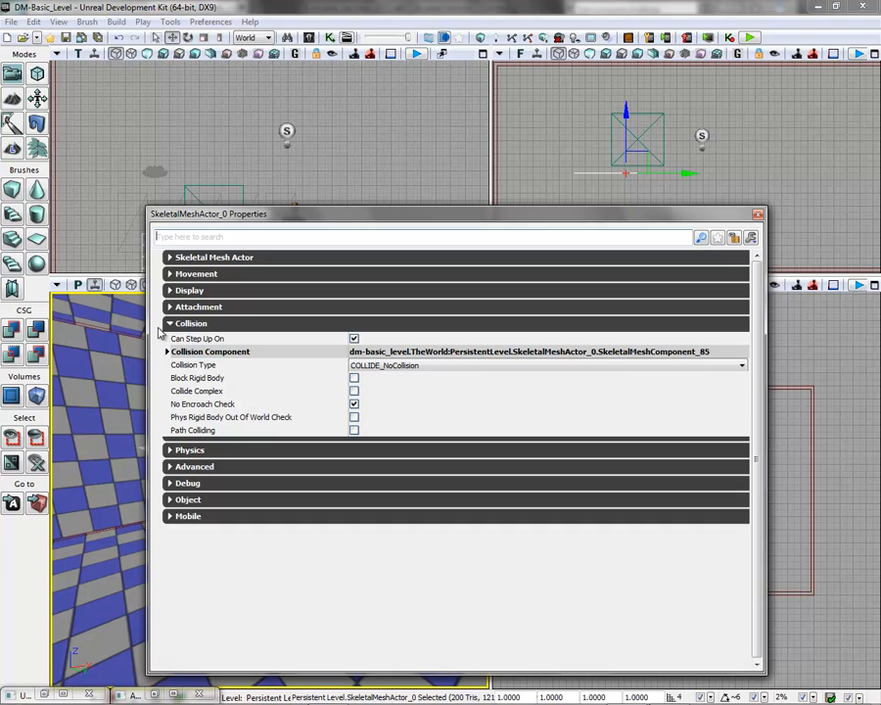
pyautogui.click(171, 325)
pyautogui.click(170, 258)
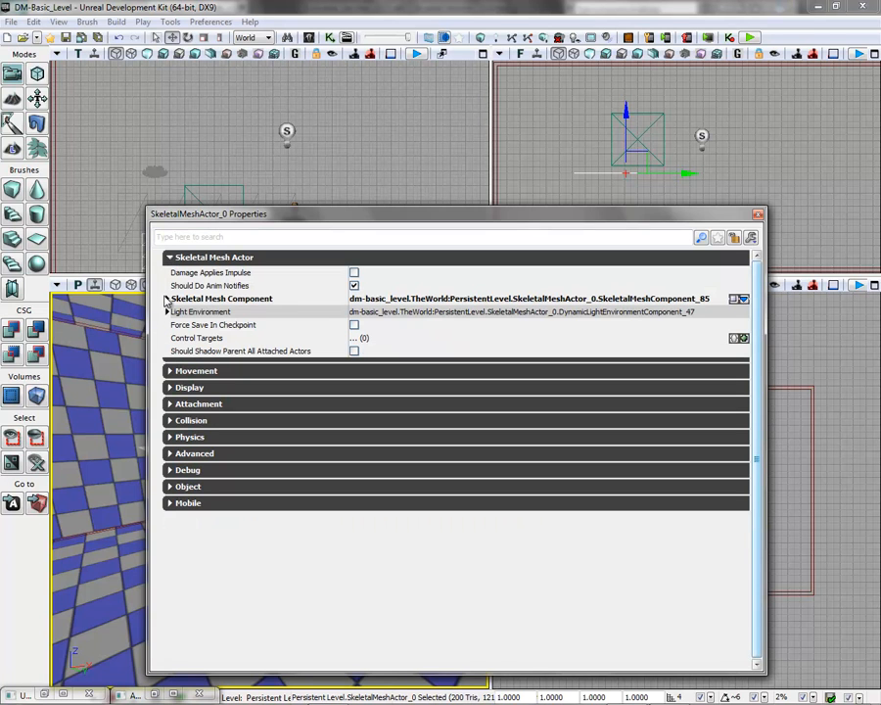
pyautogui.click(167, 299)
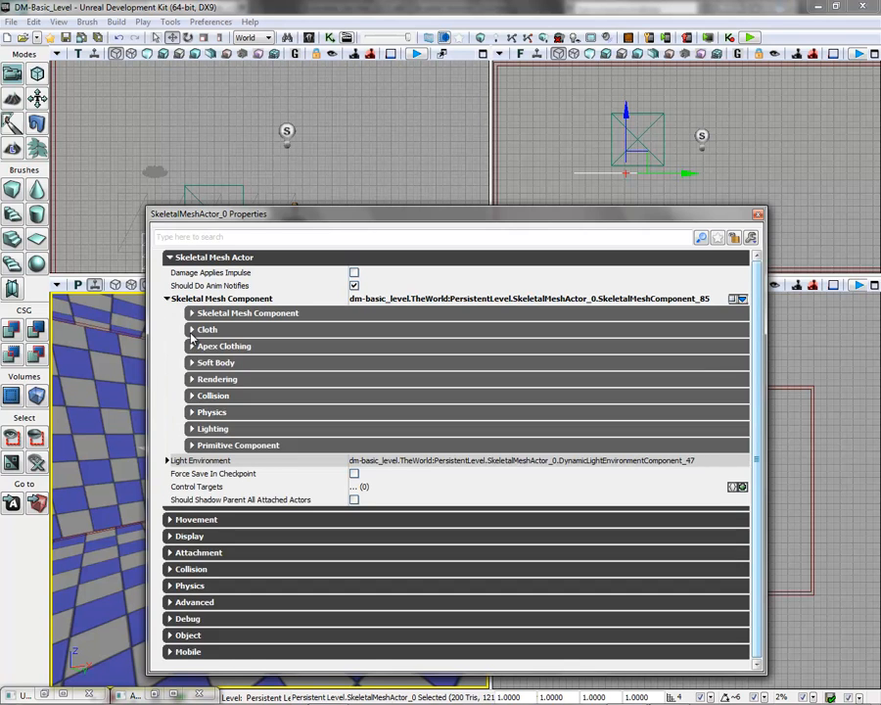
pyautogui.click(192, 330)
pyautogui.click(353, 344)
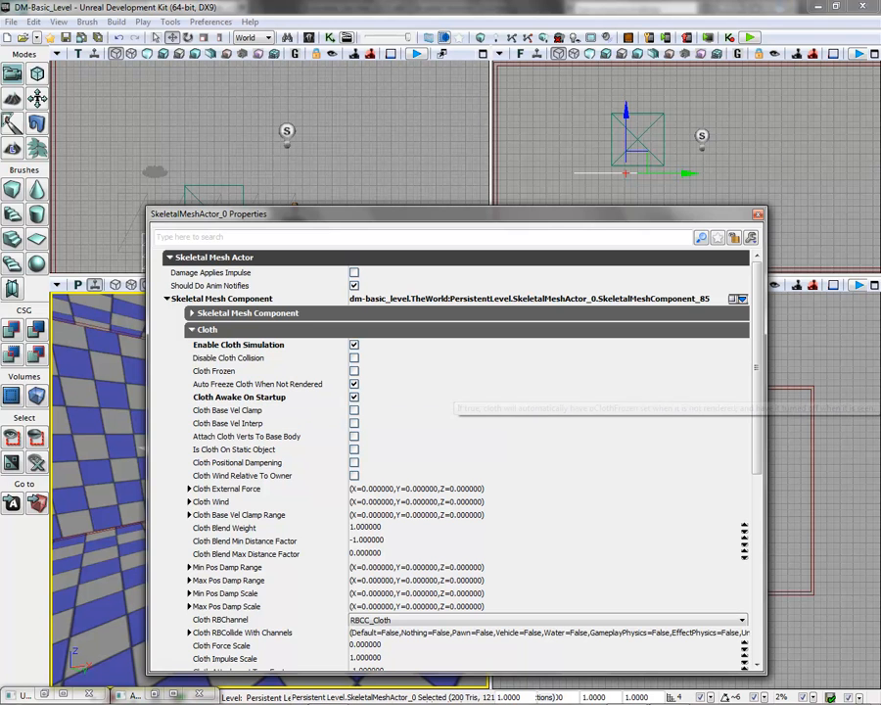
pyautogui.click(757, 216)
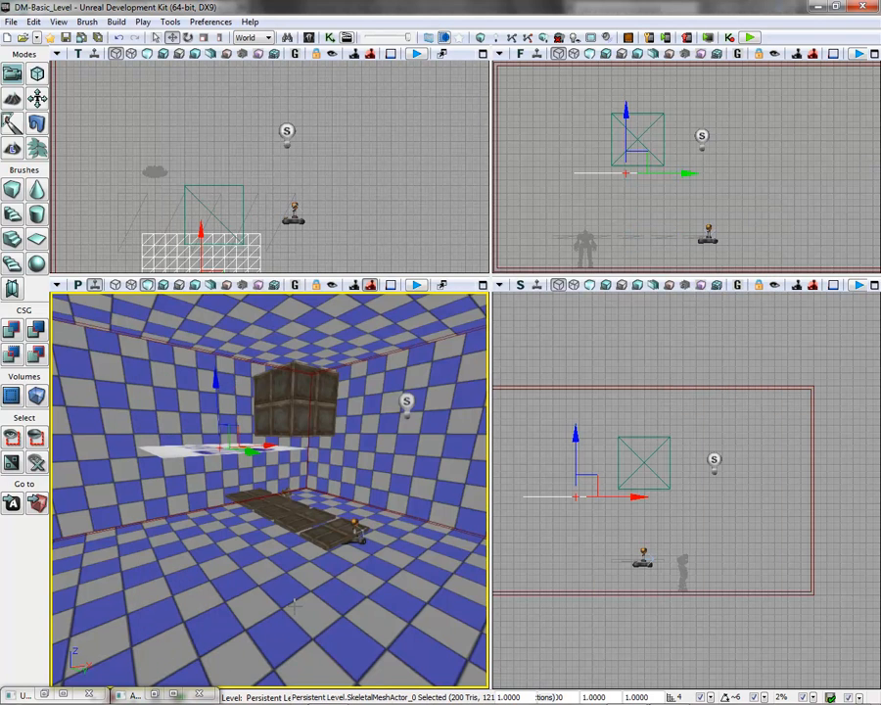
# Play the level near the flag again, move around and shoot the cloth to check its simulation, and exit the preview.
pyautogui.rightClick(294, 604)
pyautogui.click(333, 581)
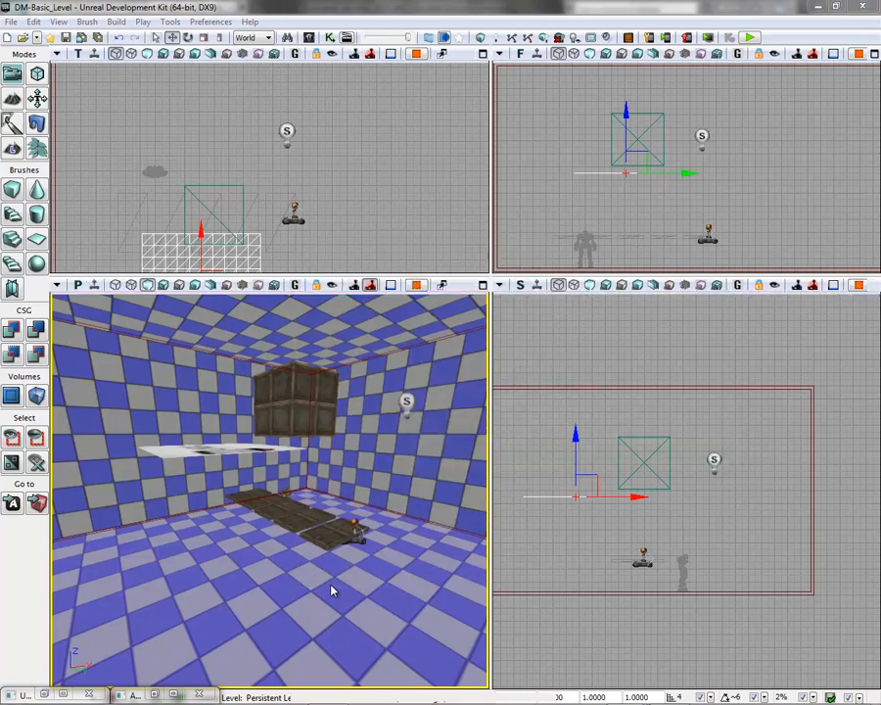
pyautogui.press('a')
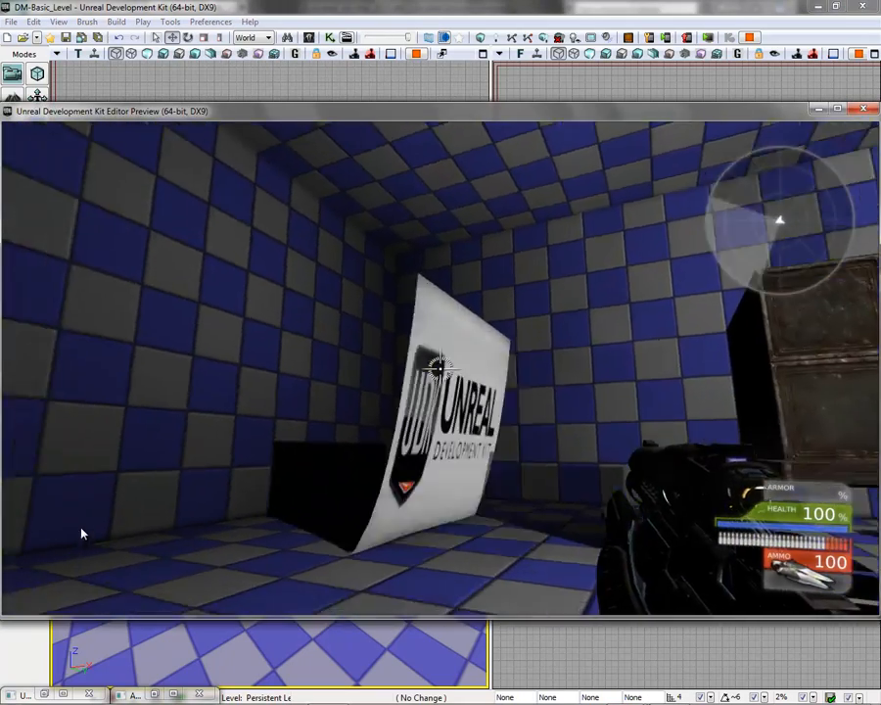
pyautogui.click(95, 545)
pyautogui.moveTo(95, 544)
pyautogui.mouseDown()
pyautogui.moveTo(82, 541)
pyautogui.moveTo(103, 552)
pyautogui.mouseUp()
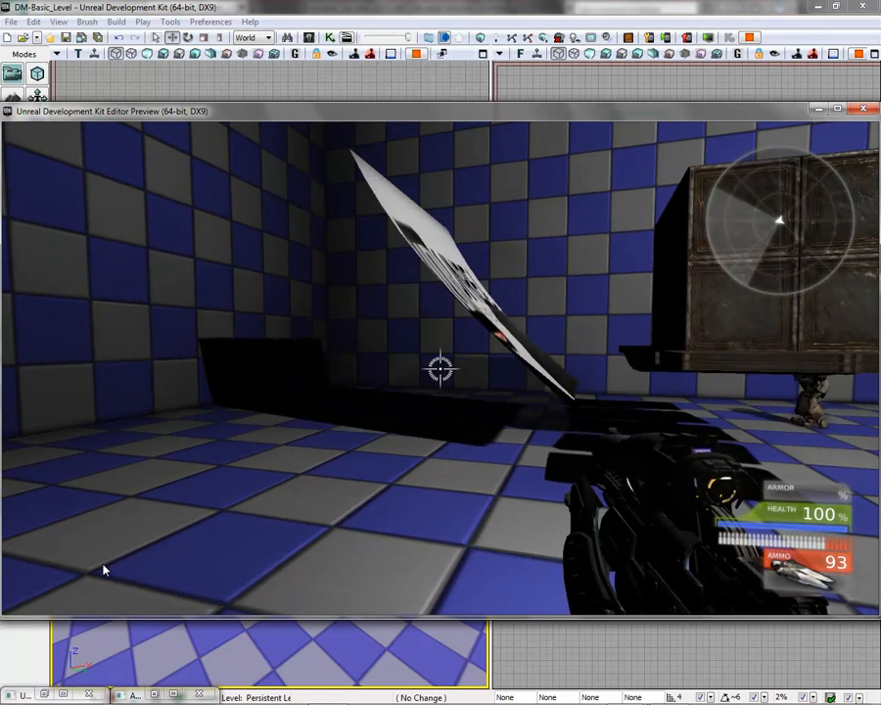
pyautogui.press('Escape')
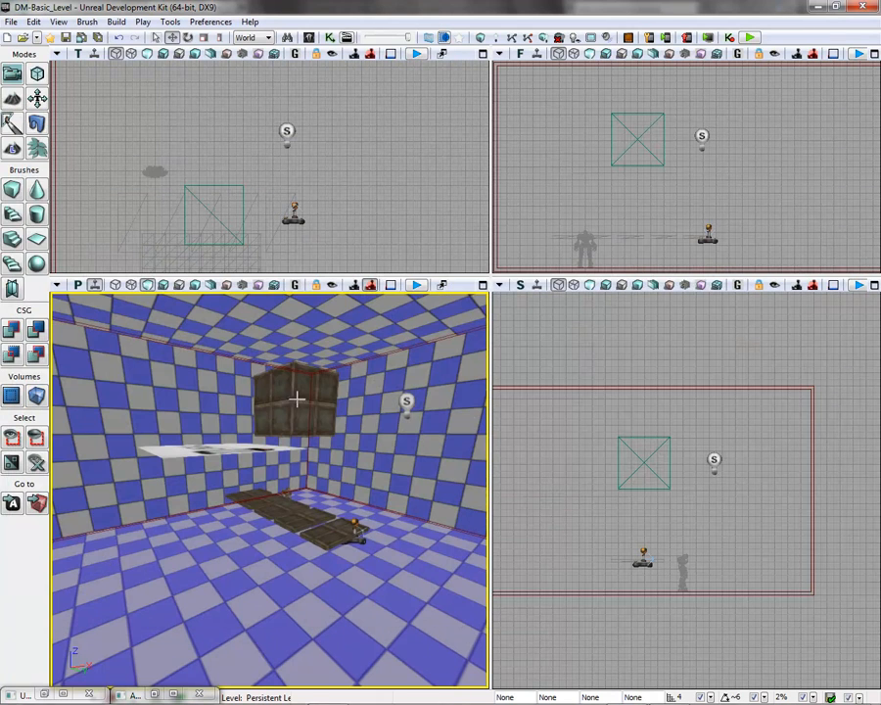
# In the large crate's KActor properties, enable Cloth under the Static Mesh Component's RBCollide With Channels, and move the properties window aside.
pyautogui.click(297, 409)
pyautogui.press('F4')
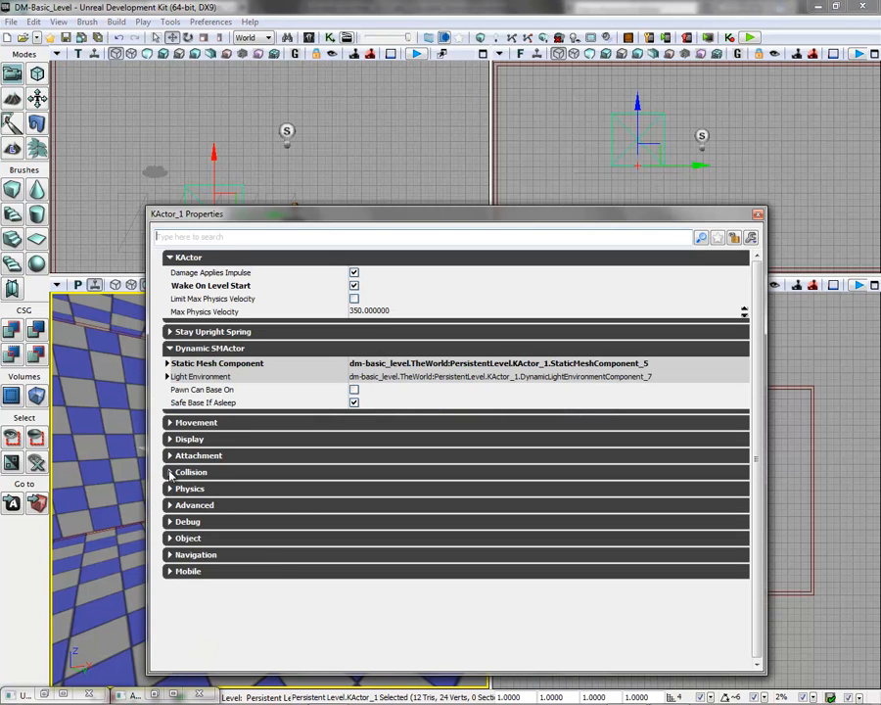
pyautogui.click(167, 365)
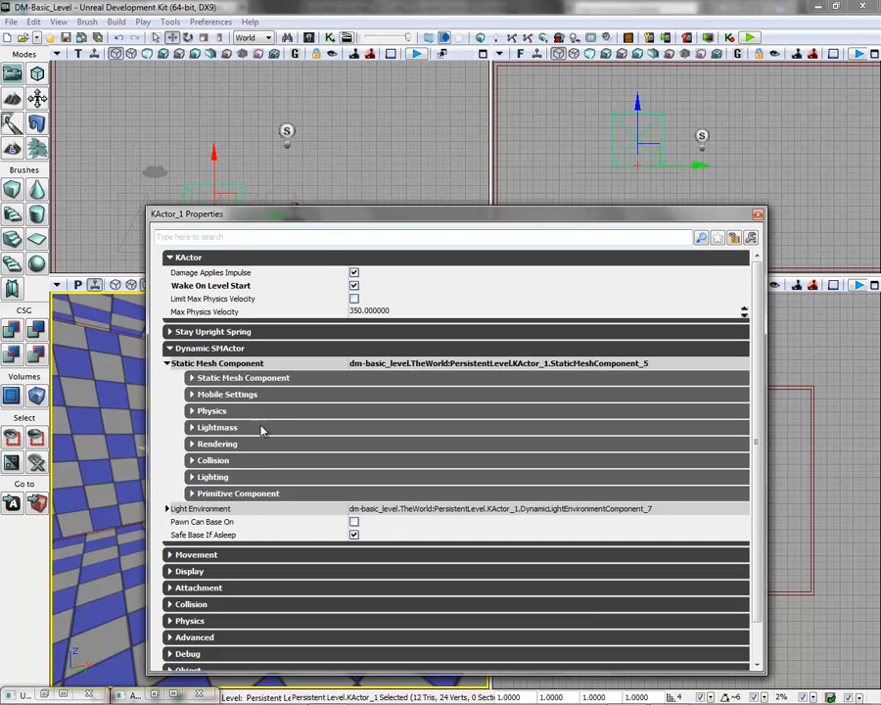
pyautogui.click(192, 462)
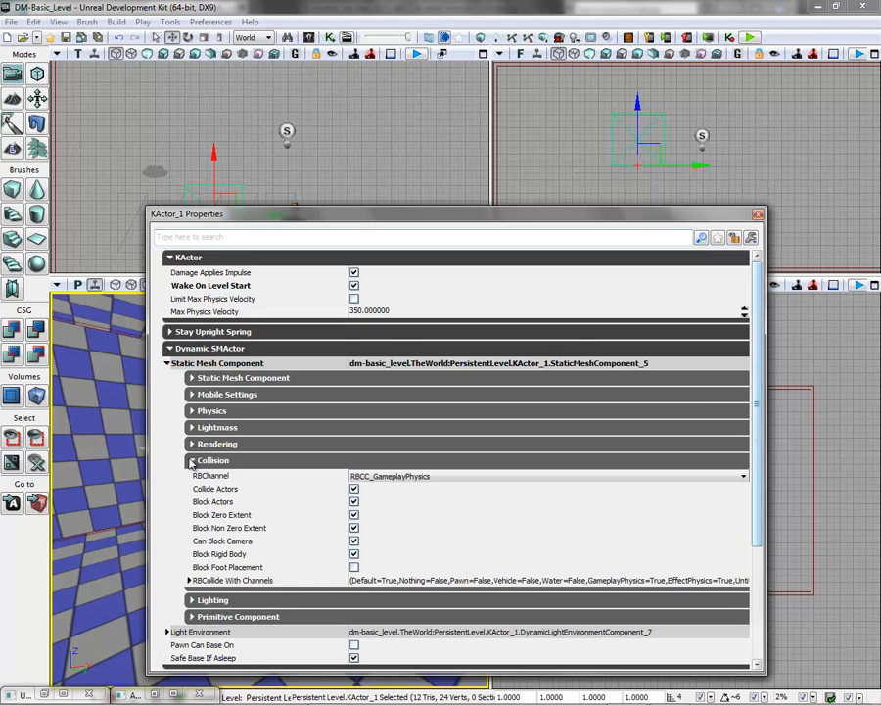
pyautogui.click(189, 581)
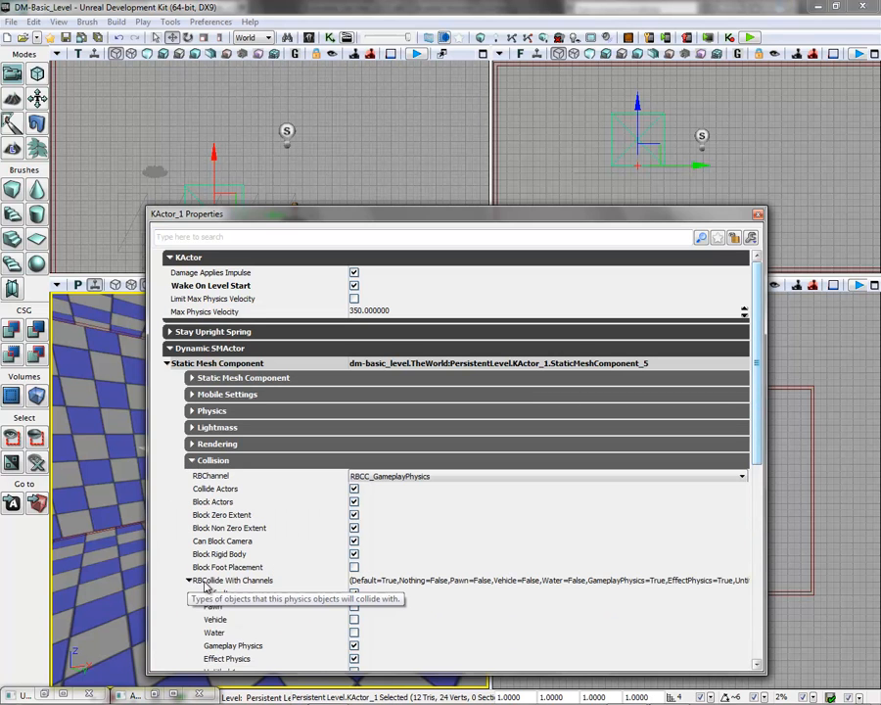
pyautogui.scroll(-3, 235, 584)
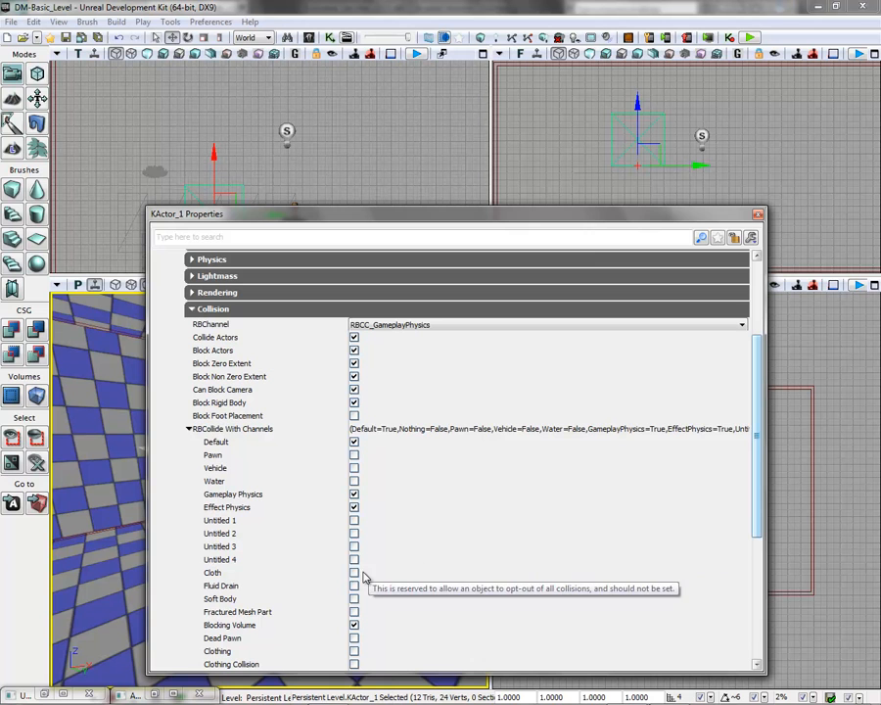
pyautogui.click(354, 575)
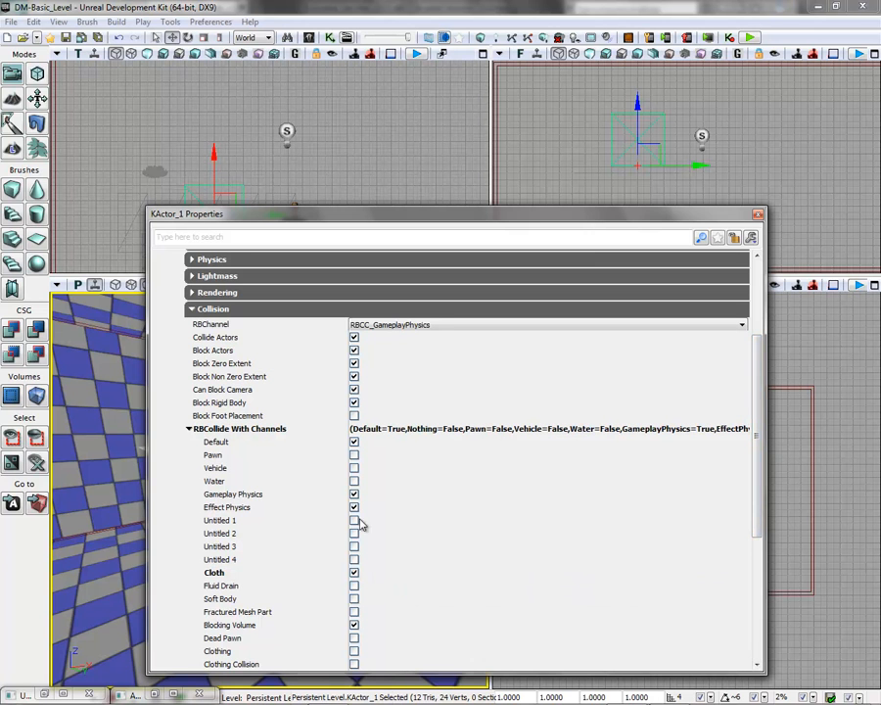
pyautogui.moveTo(514, 218); pyautogui.dragTo(777, 161)
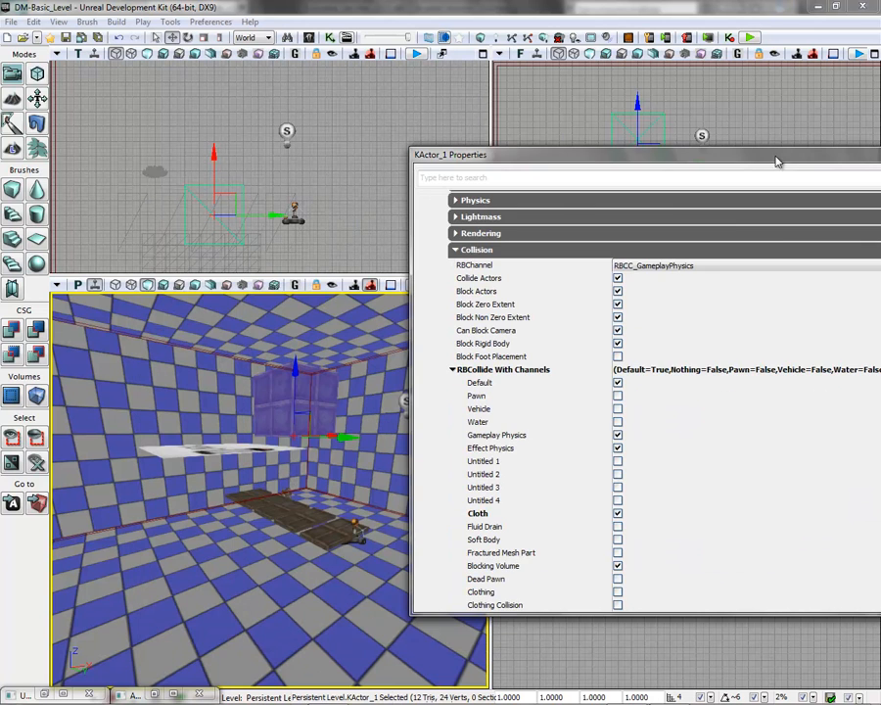
# Play the level from the floor near the flag and equip the physics gun with the console command physicsgun.
pyautogui.rightClick(258, 624)
pyautogui.click(284, 650)
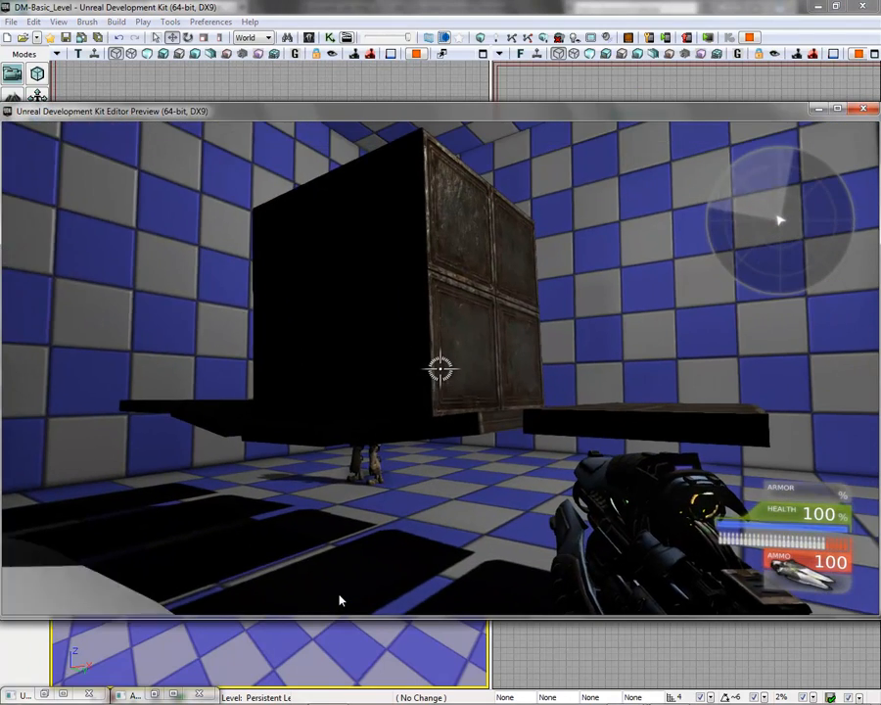
pyautogui.press('Tab')
pyautogui.write('physicsGun')
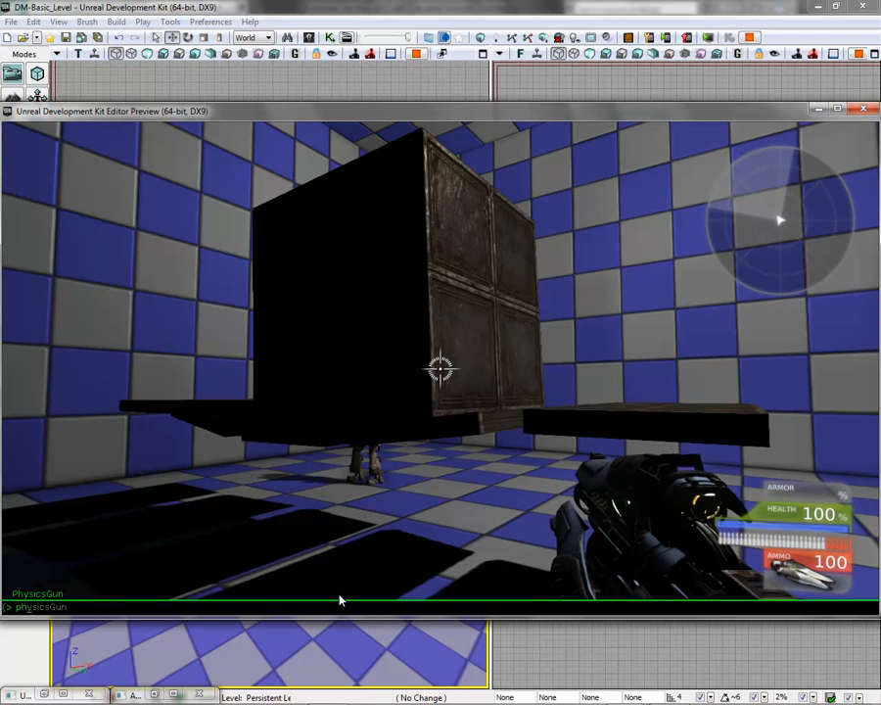
pyautogui.write('gun')
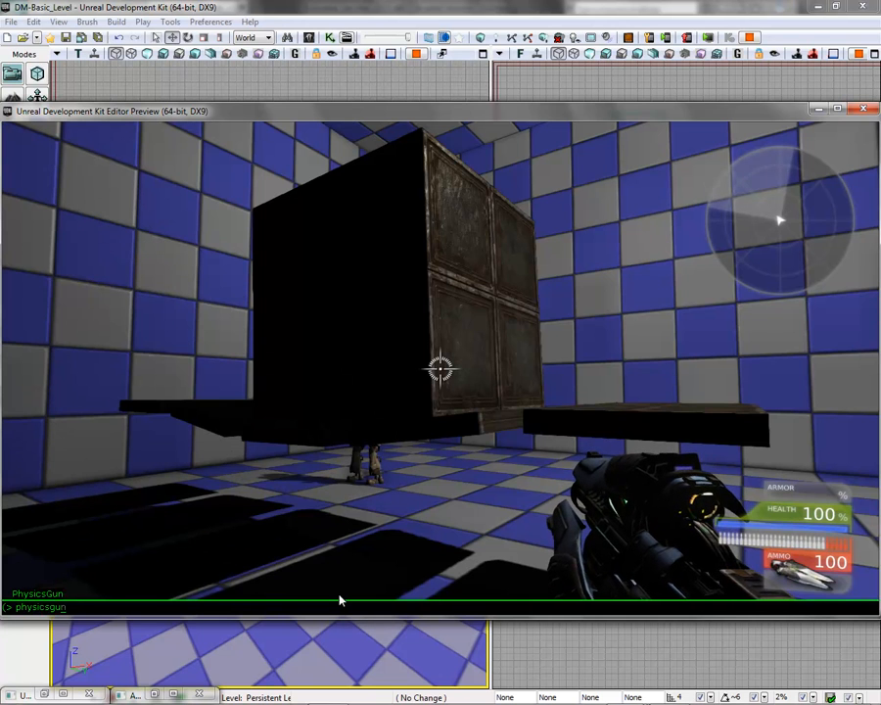
pyautogui.press('Return')
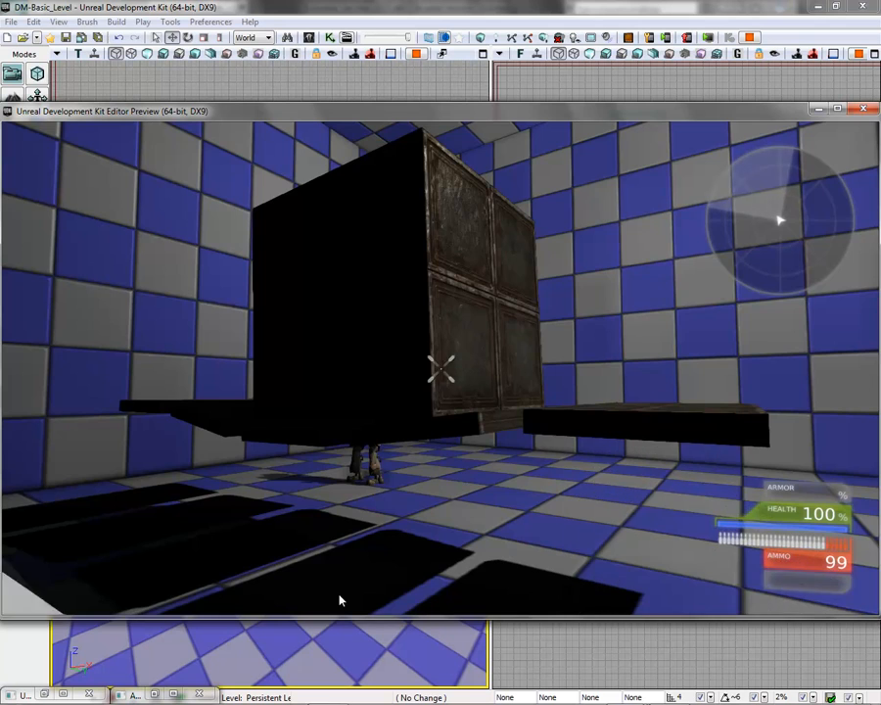
# Use the physics gun to move the large crate against the cloth flag, check their collision from several sides, and exit the preview.
pyautogui.press('w')
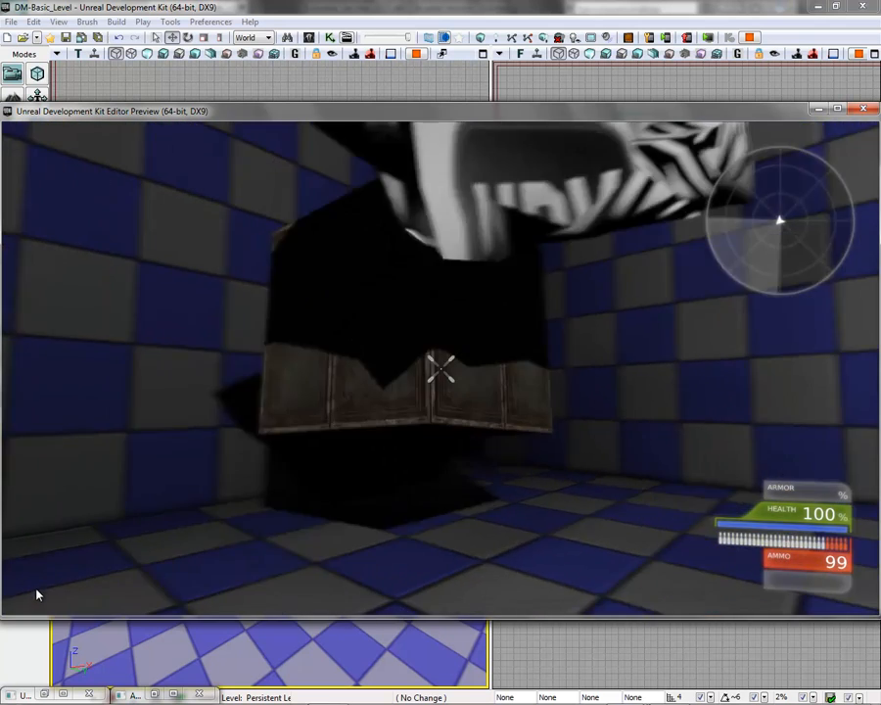
pyautogui.press('s')
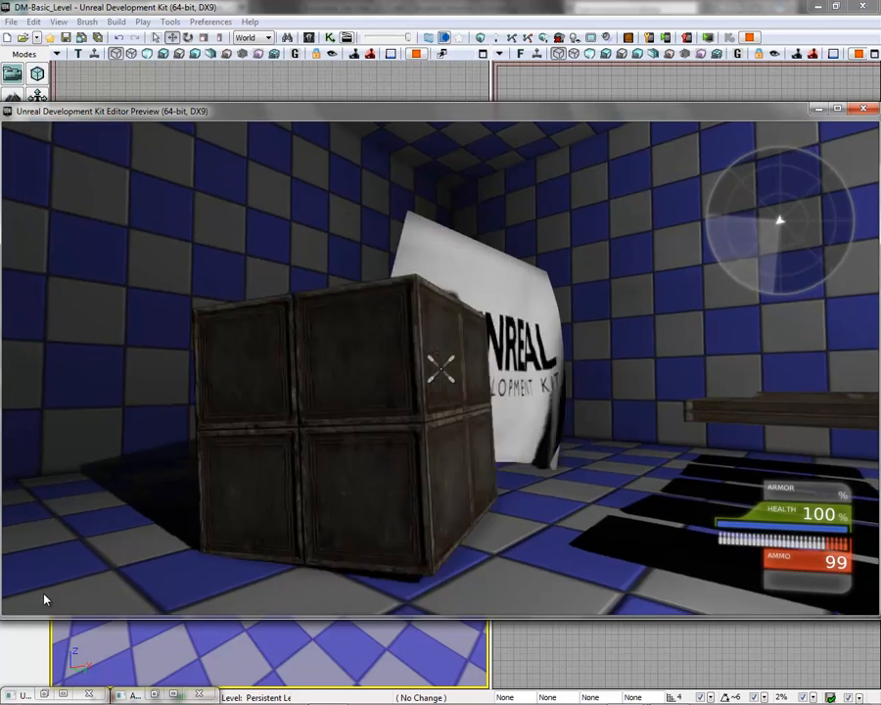
pyautogui.click(45, 600)
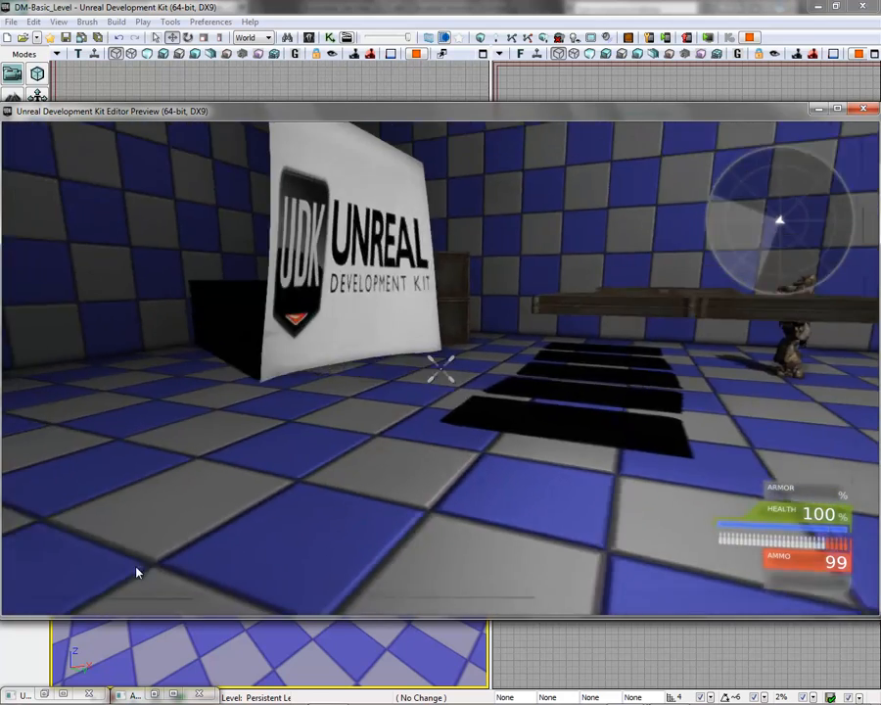
pyautogui.press('s')
pyautogui.press('w')
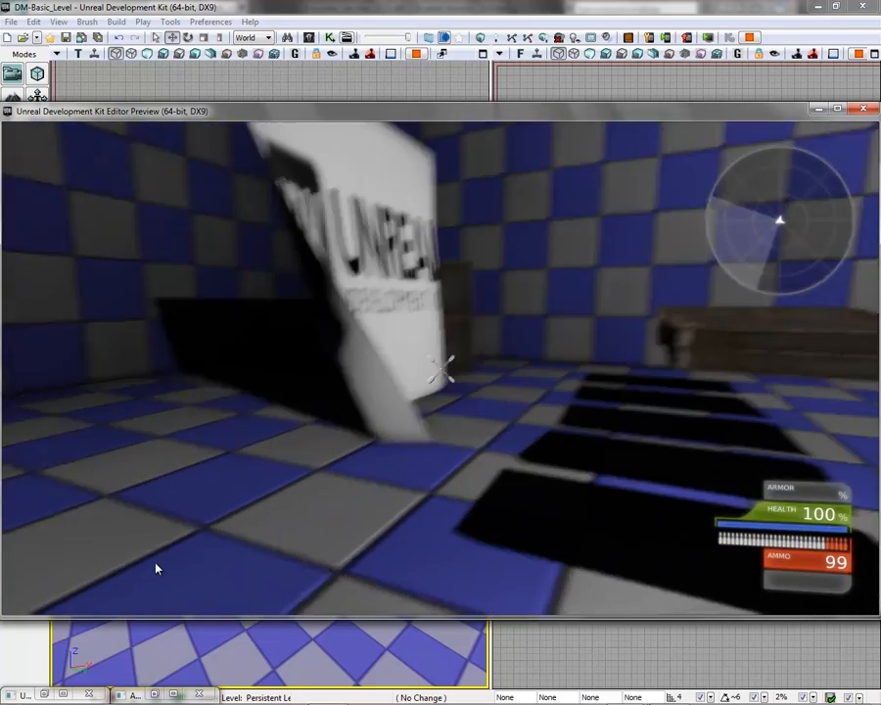
pyautogui.press('s')
pyautogui.press('s')
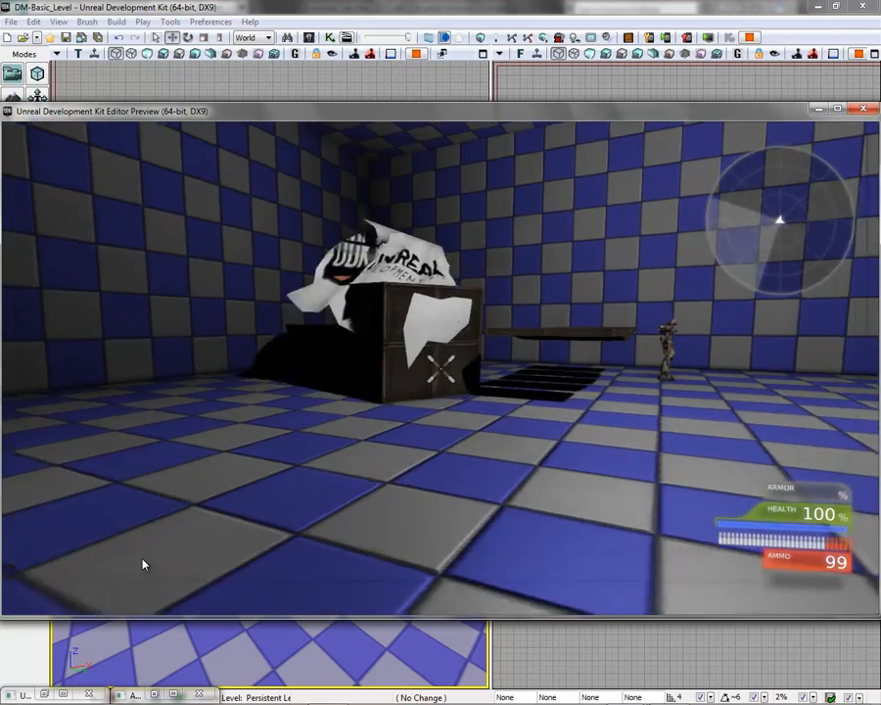
pyautogui.press('a')
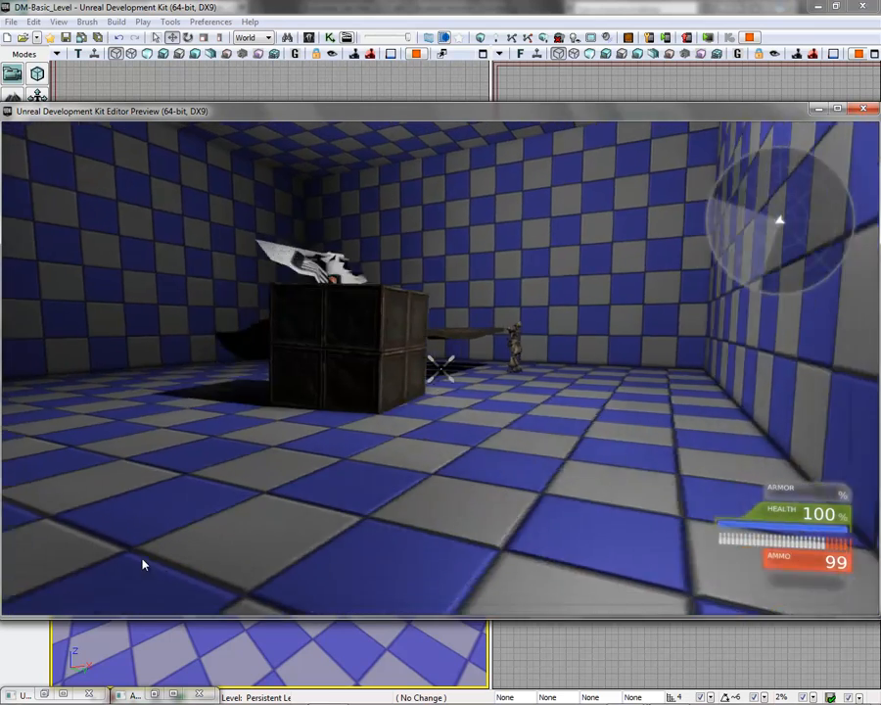
pyautogui.press('w')
pyautogui.press('w')
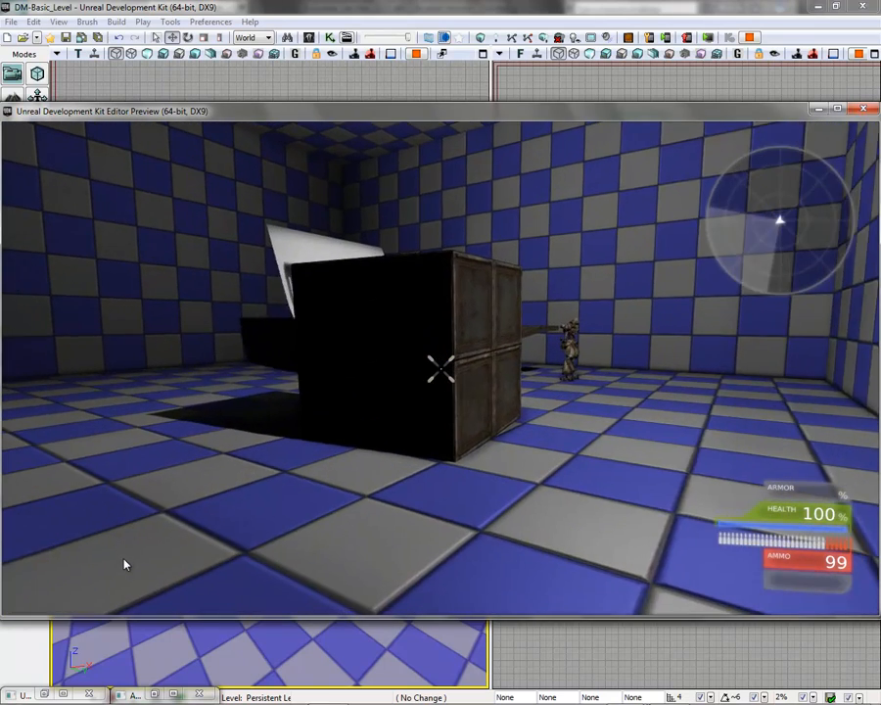
pyautogui.press('Escape')
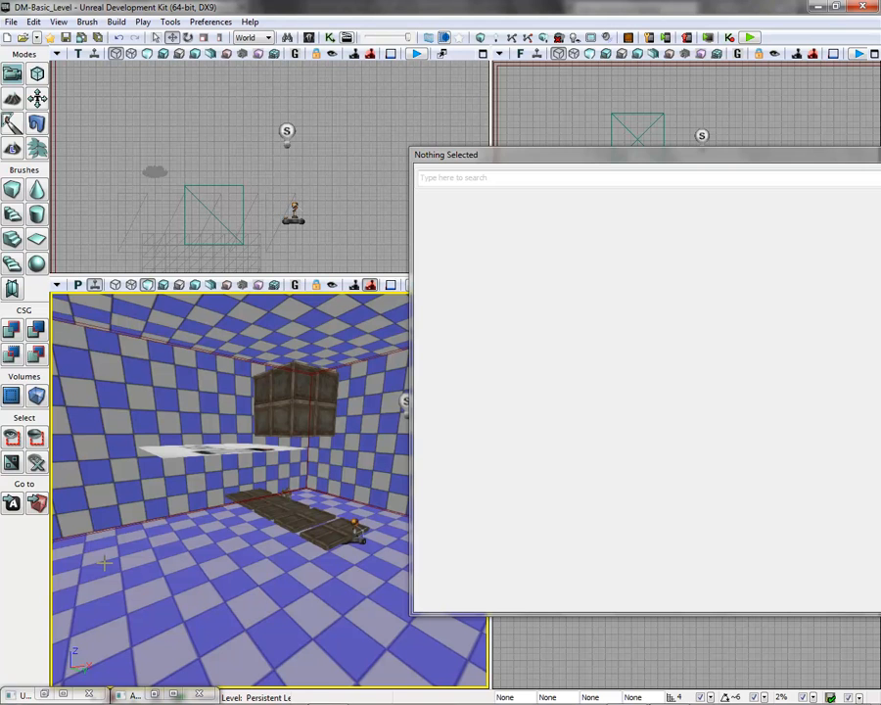
# Switch to 3ds Max, close it without saving the scene, and close the empty properties window back in UDK.
pyautogui.moveTo(76, 699)
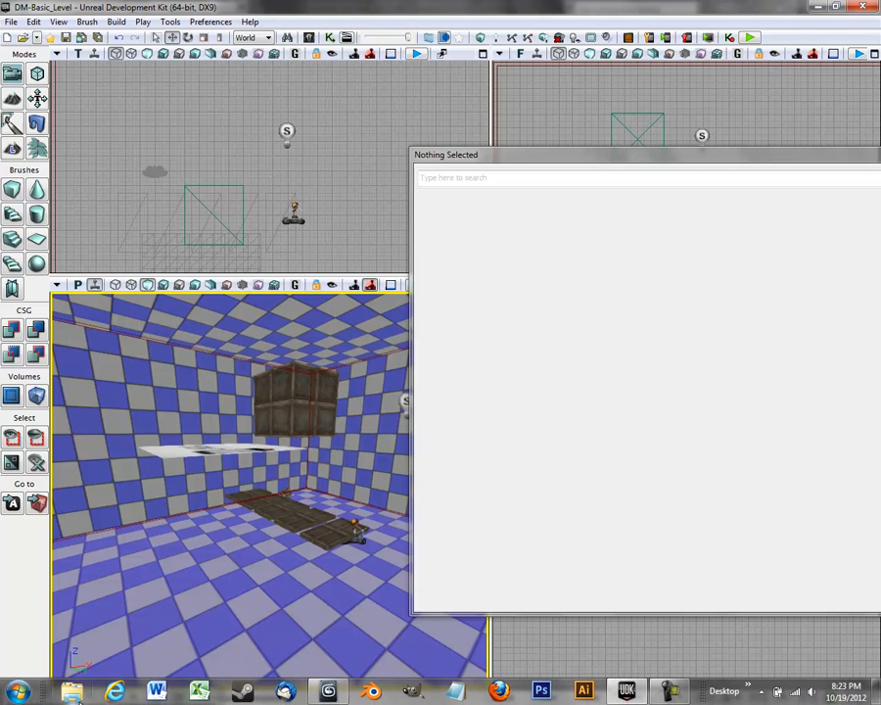
pyautogui.click(326, 693)
pyautogui.click(866, 7)
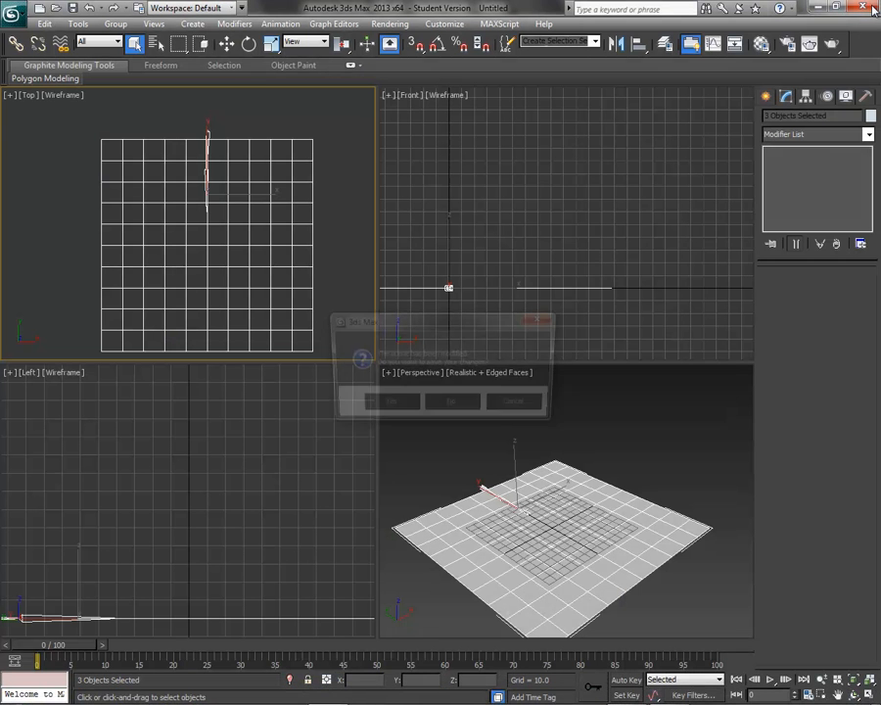
pyautogui.click(452, 406)
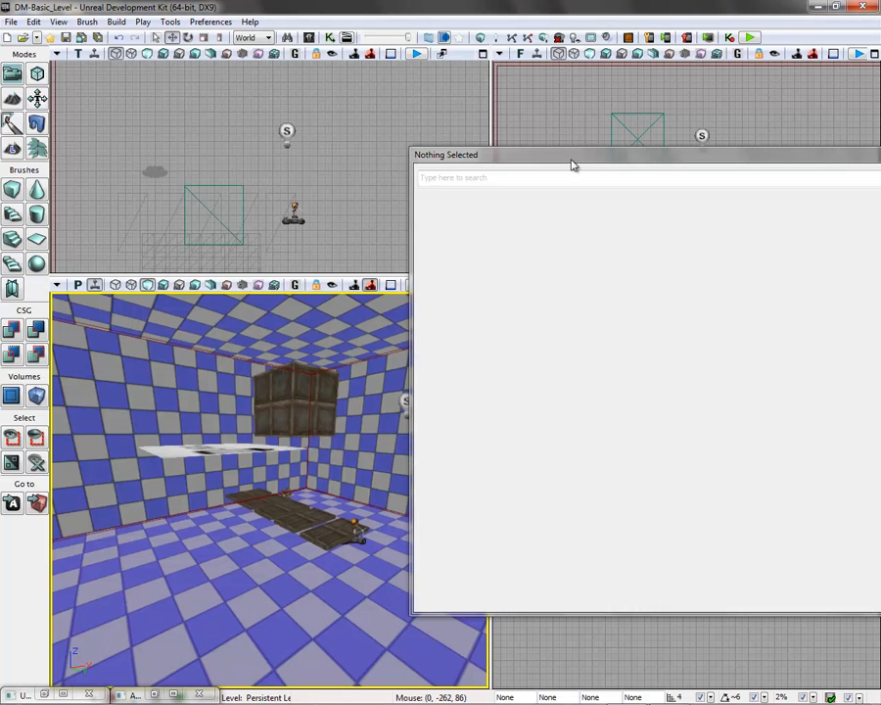
pyautogui.moveTo(573, 165); pyautogui.dragTo(313, 157)
pyautogui.click(763, 149)
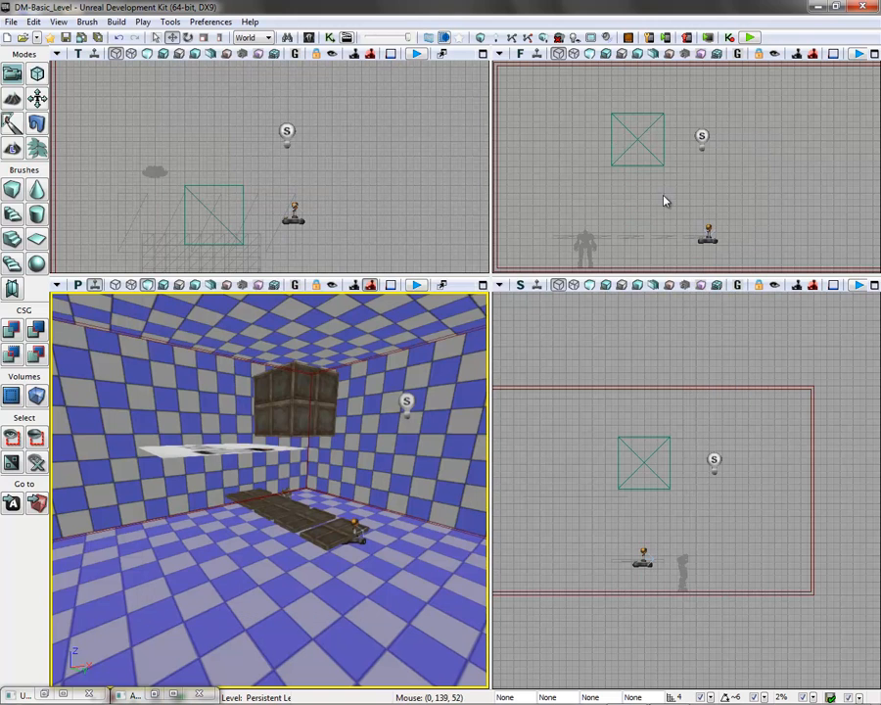
# Create a new PhysicalMaterial named Physical_Test in Demo_Package from the Content Browser.
pyautogui.click(59, 22)
pyautogui.moveTo(84, 37)
pyautogui.click(358, 37)
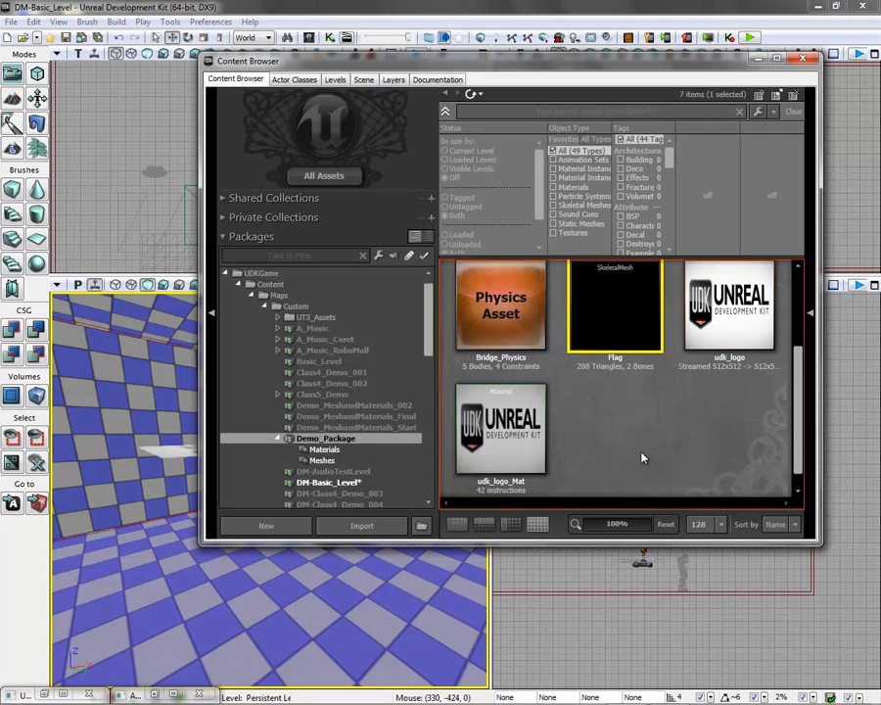
pyautogui.moveTo(801, 429); pyautogui.dragTo(799, 368)
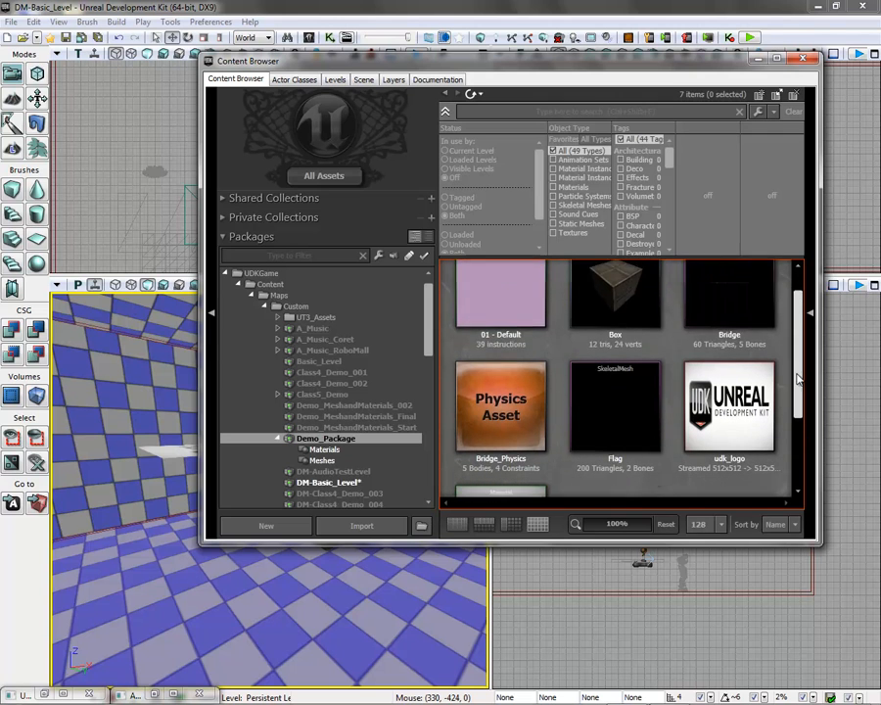
pyautogui.scroll(-2, 580, 452)
pyautogui.rightClick(625, 410)
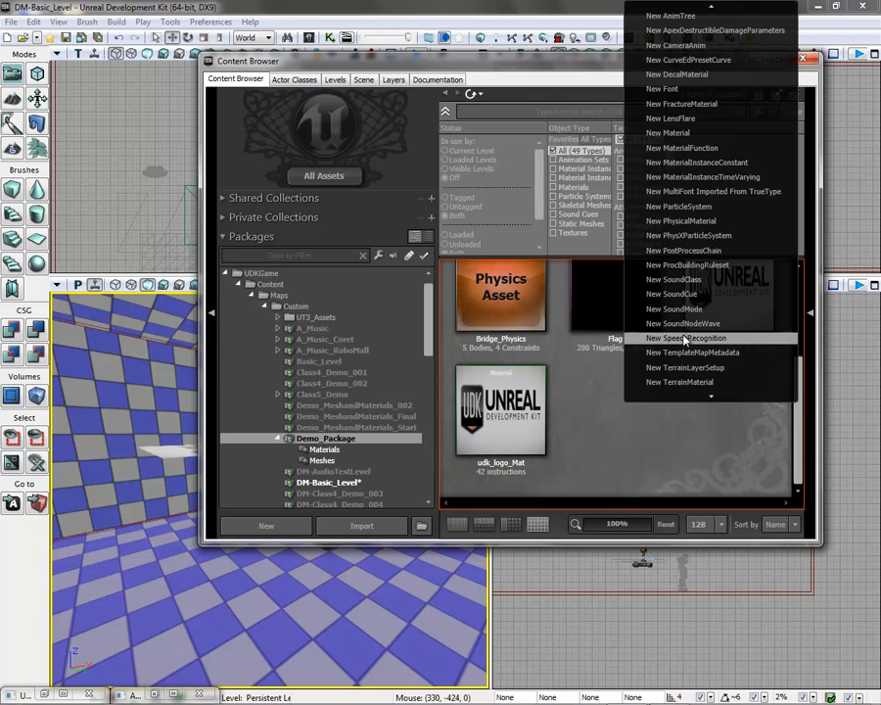
pyautogui.click(704, 233)
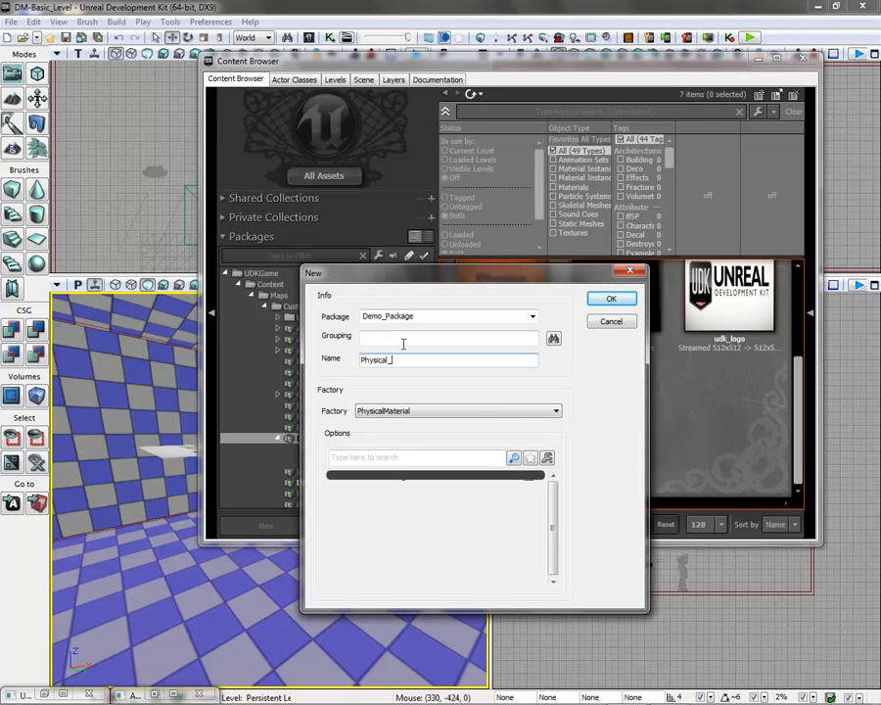
pyautogui.click(612, 300)
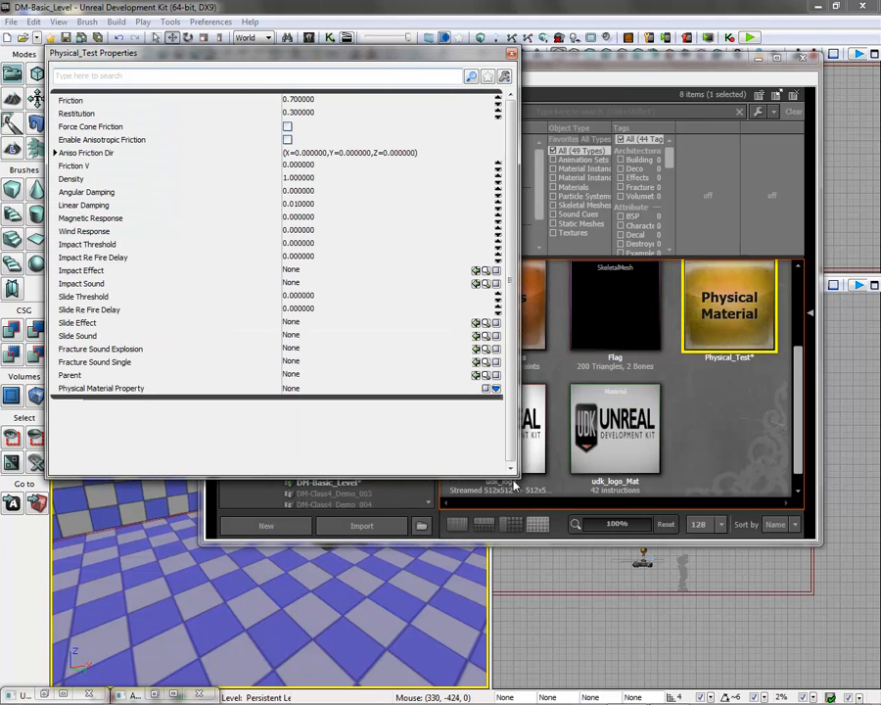
# Assign a UTPhysicalMaterialProperty to Physical_Test and set its Material Type to Wood.
pyautogui.moveTo(510, 474); pyautogui.dragTo(453, 536)
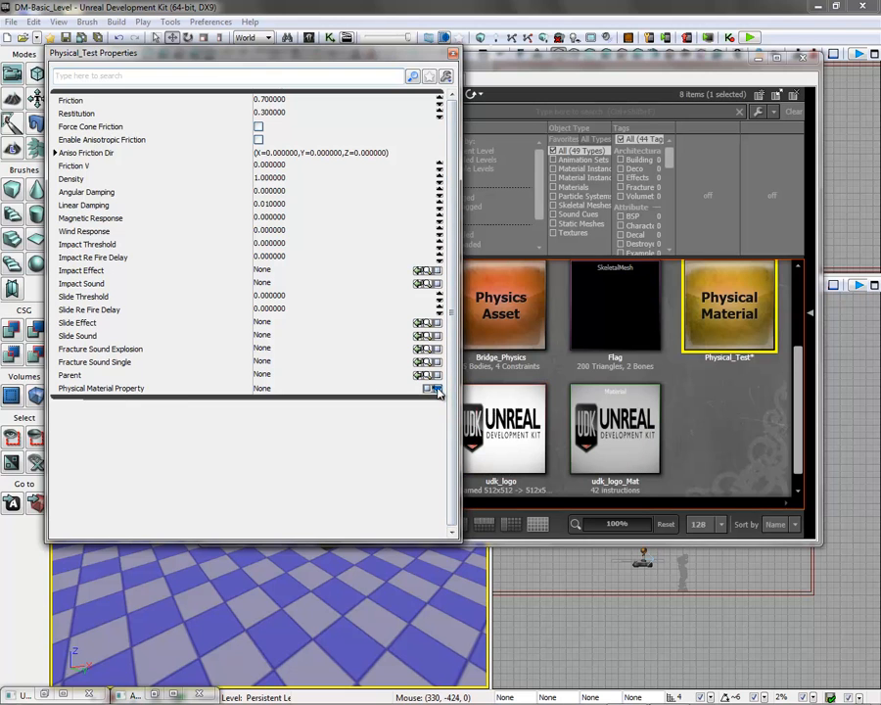
pyautogui.click(464, 399)
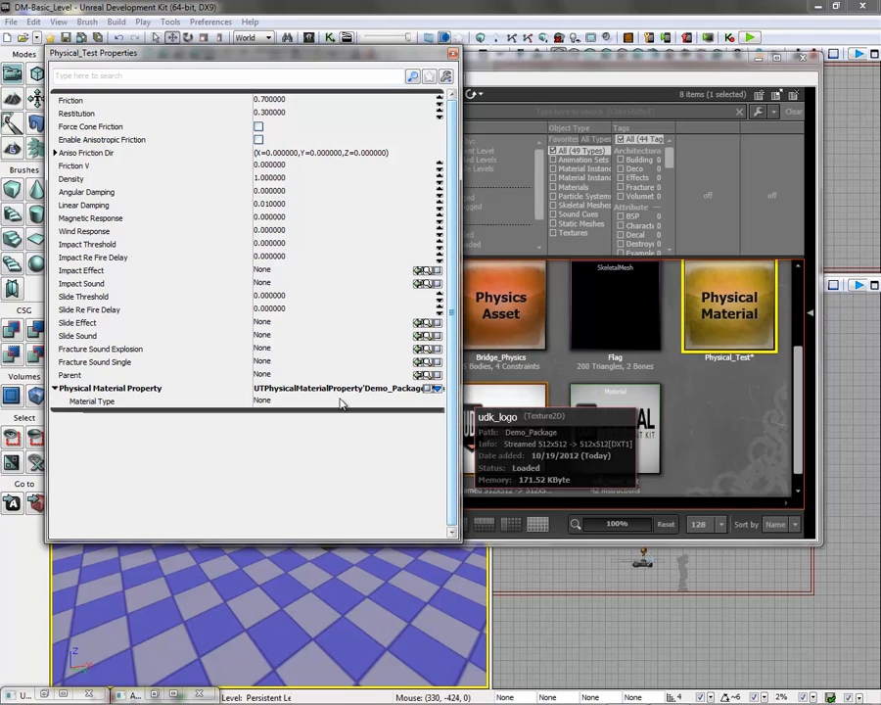
pyautogui.click(290, 402)
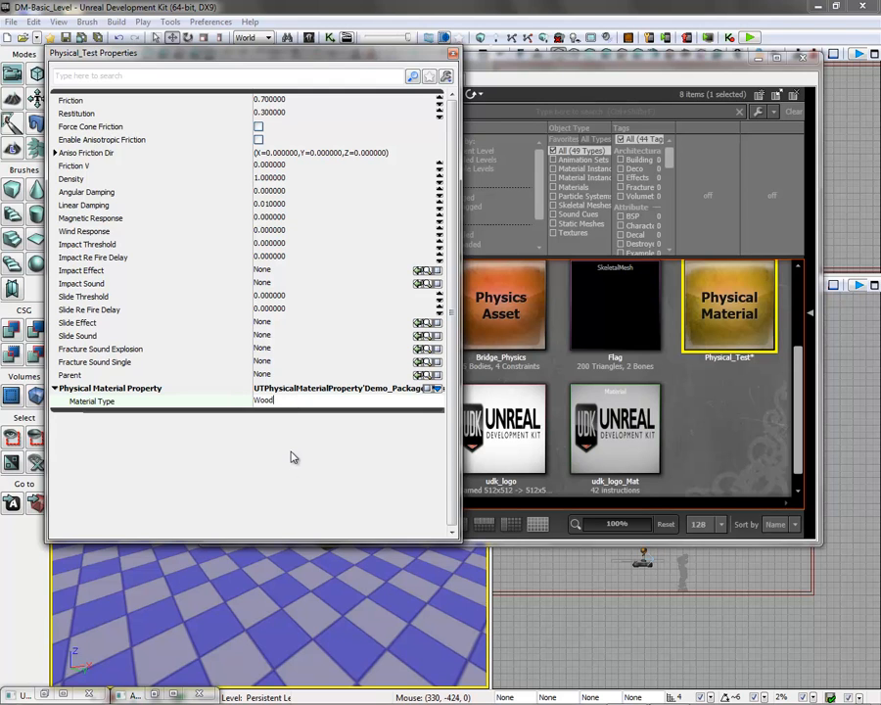
# Play the level from the floor, move forward, exit the preview, and return to the Demo_Package assets.
pyautogui.rightClick(267, 592)
pyautogui.click(303, 563)
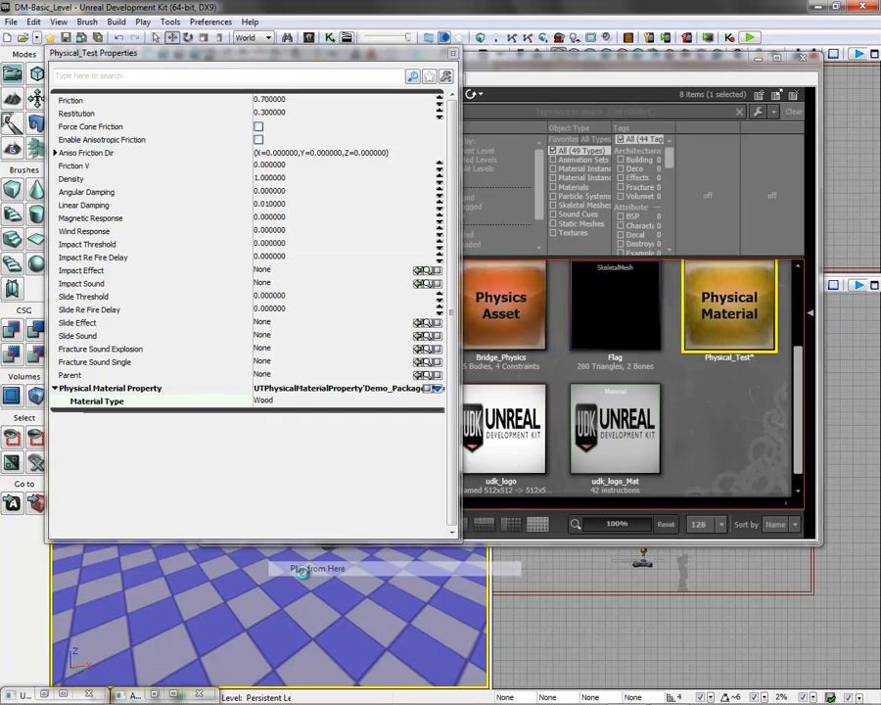
pyautogui.press('w')
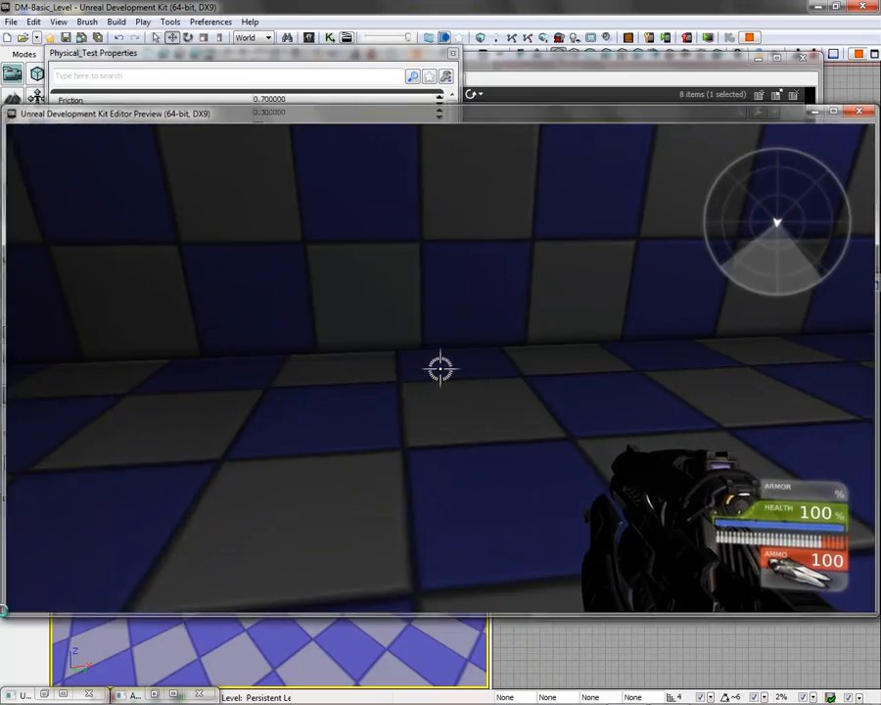
pyautogui.press('Escape')
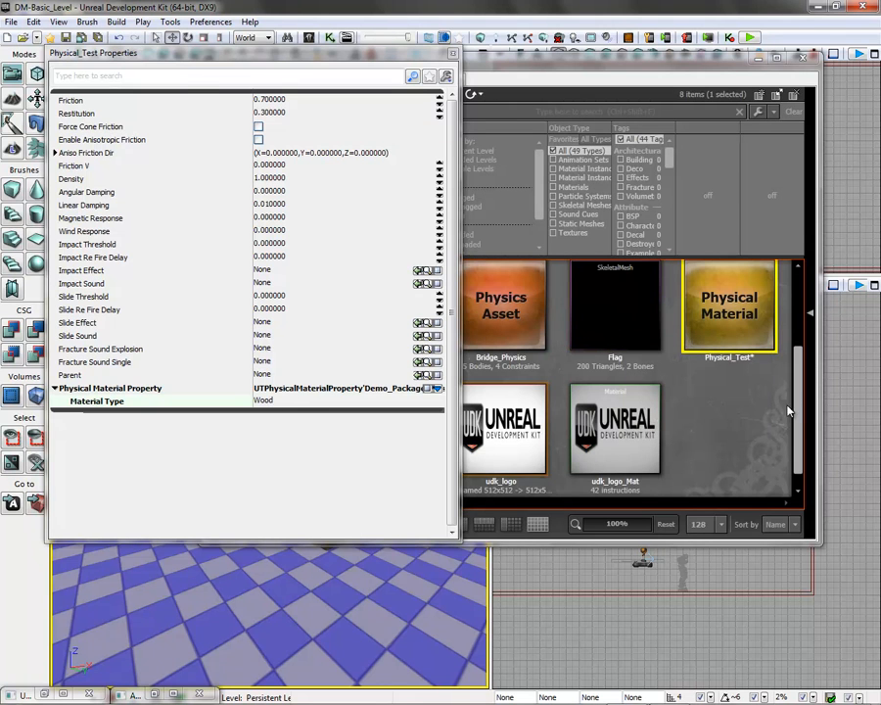
pyautogui.moveTo(791, 407); pyautogui.dragTo(793, 329)
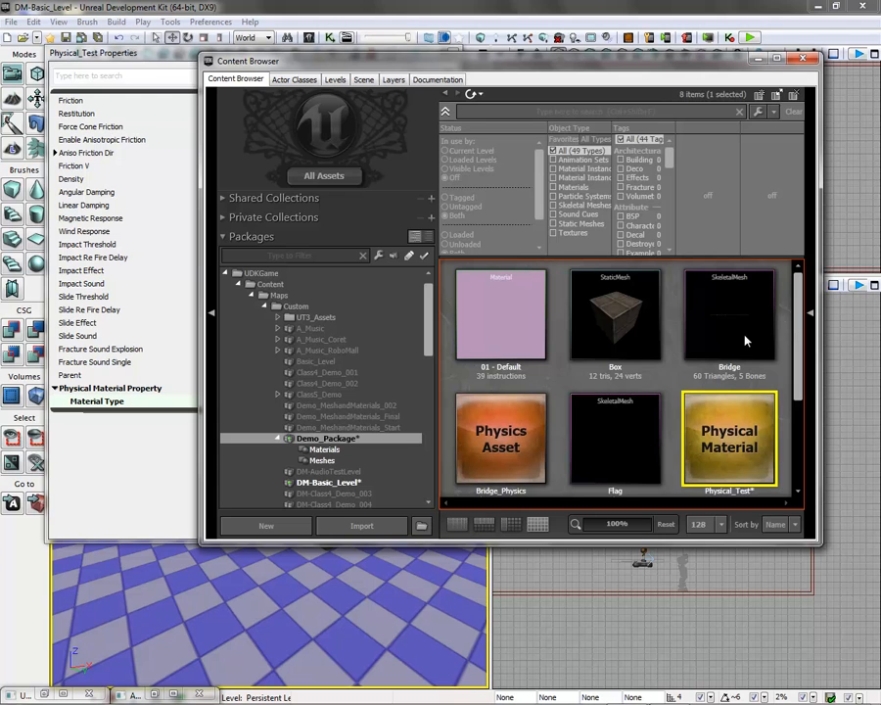
# Open the 01 - Default material, assign Physical_Test as its Phys Material, and delete its pink color parameter node.
pyautogui.click(519, 331)
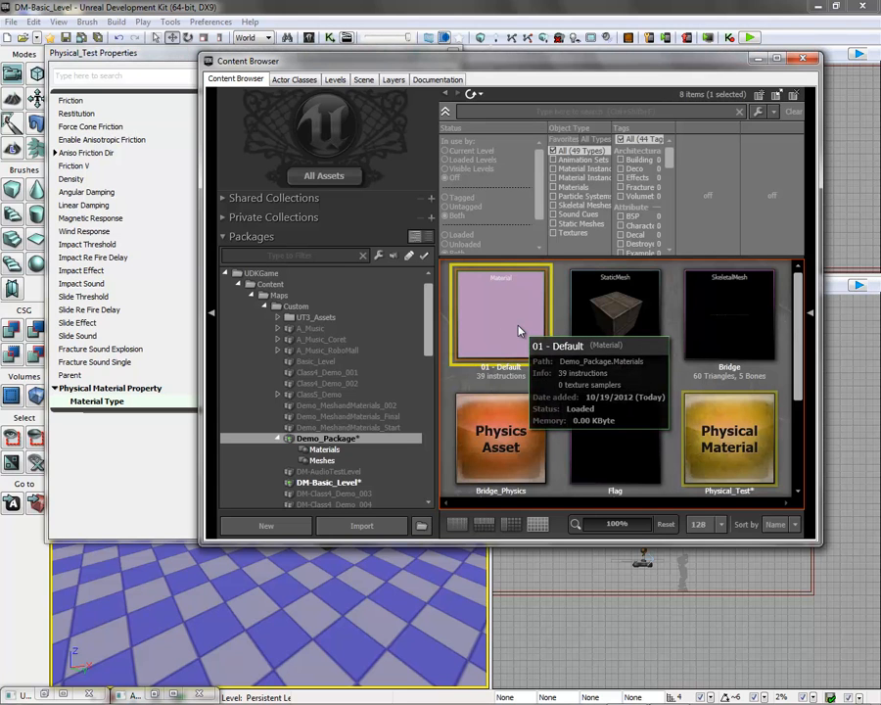
pyautogui.doubleClick(519, 331)
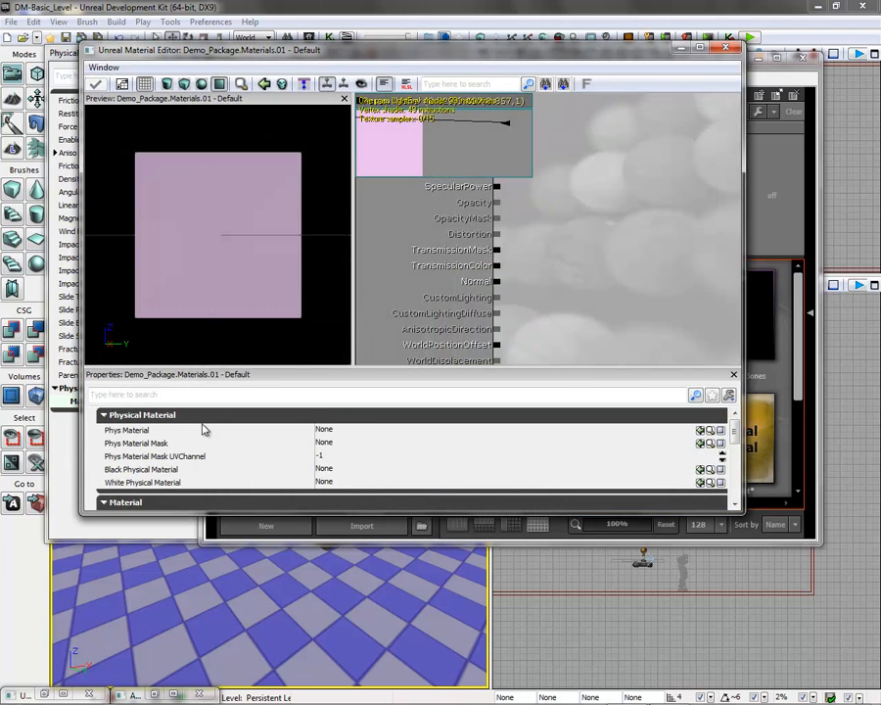
pyautogui.click(756, 439)
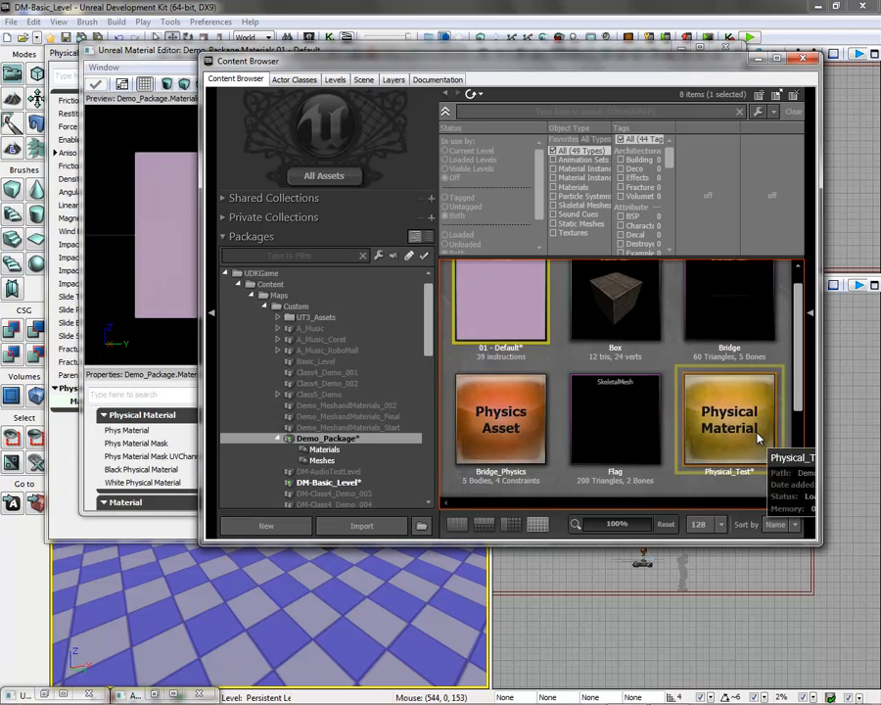
pyautogui.click(150, 180)
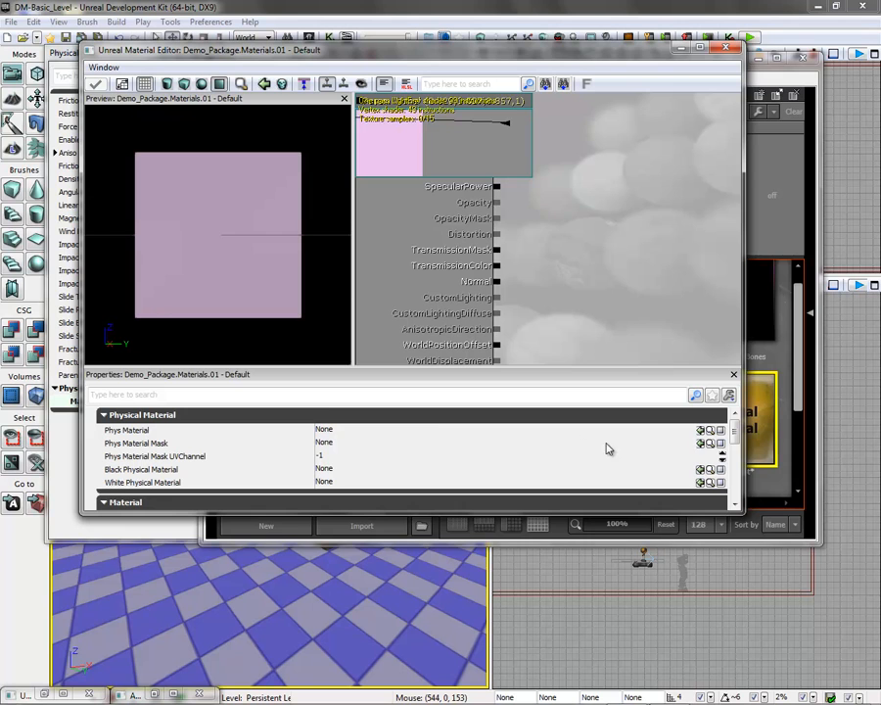
pyautogui.click(701, 430)
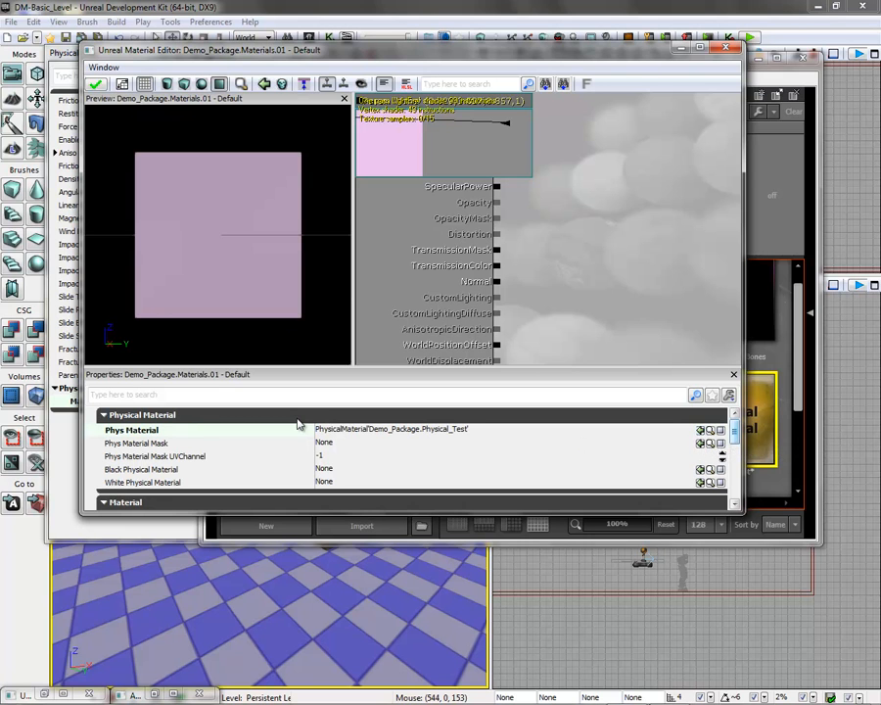
pyautogui.click(466, 160)
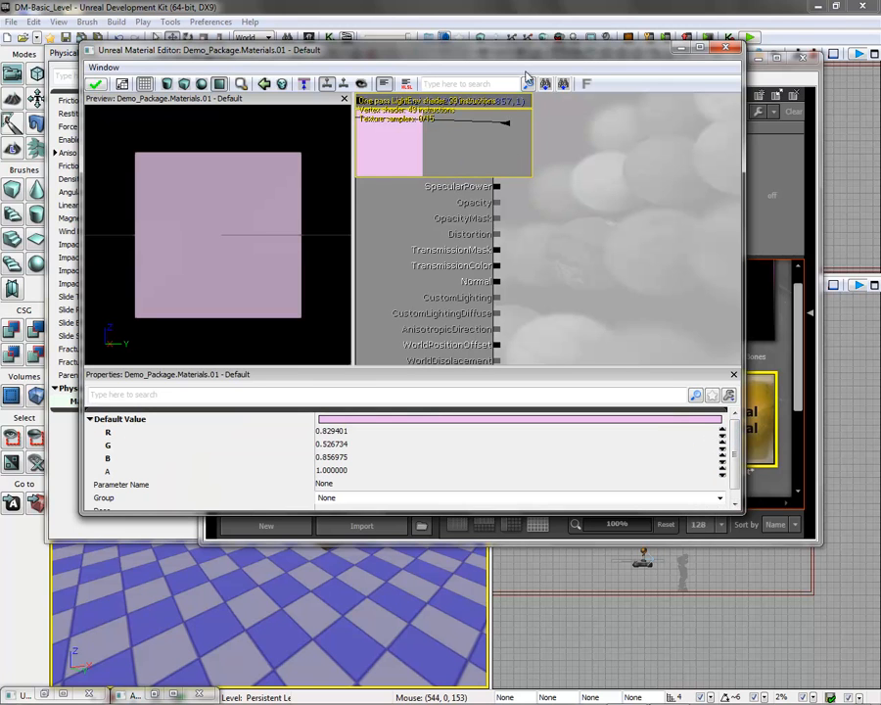
pyautogui.press('Delete')
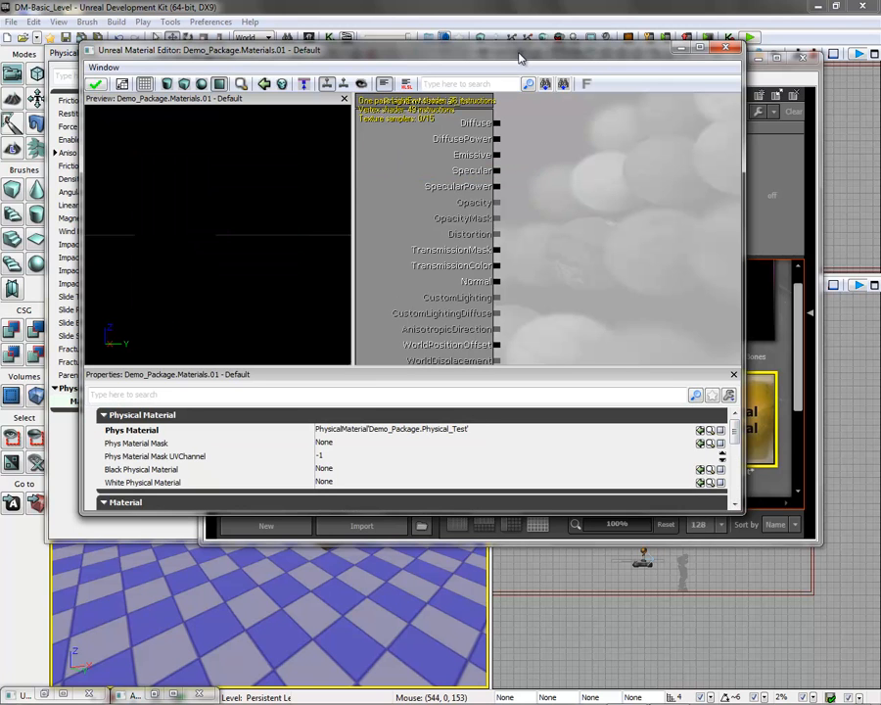
# Open M_ASC_Floor_BSP_Tile01 from the UT3 Environments packages and select all of its expression nodes for copying.
pyautogui.click(752, 74)
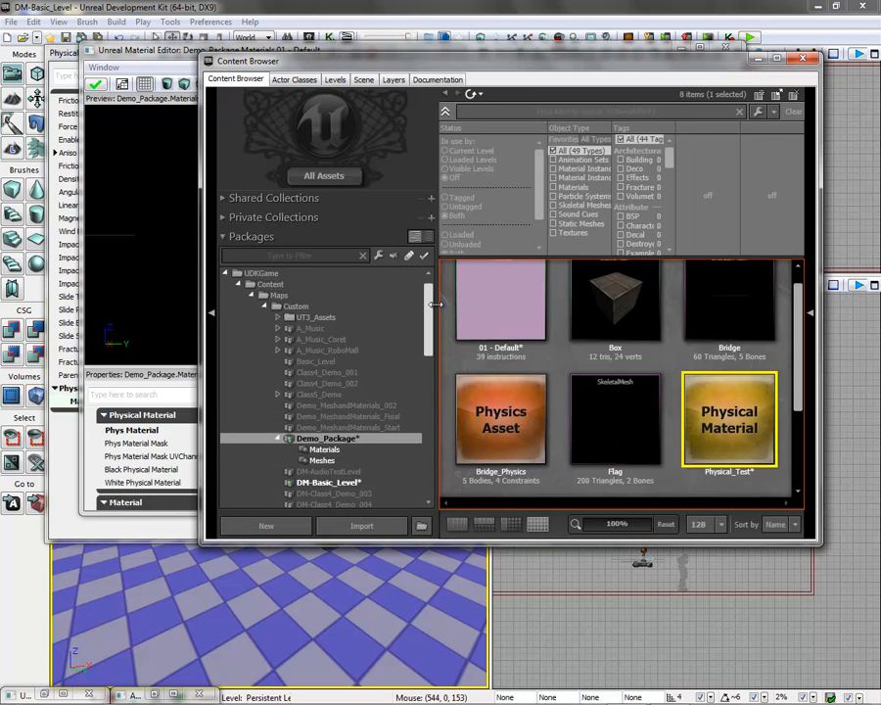
pyautogui.moveTo(428, 314); pyautogui.dragTo(427, 452)
pyautogui.click(420, 436)
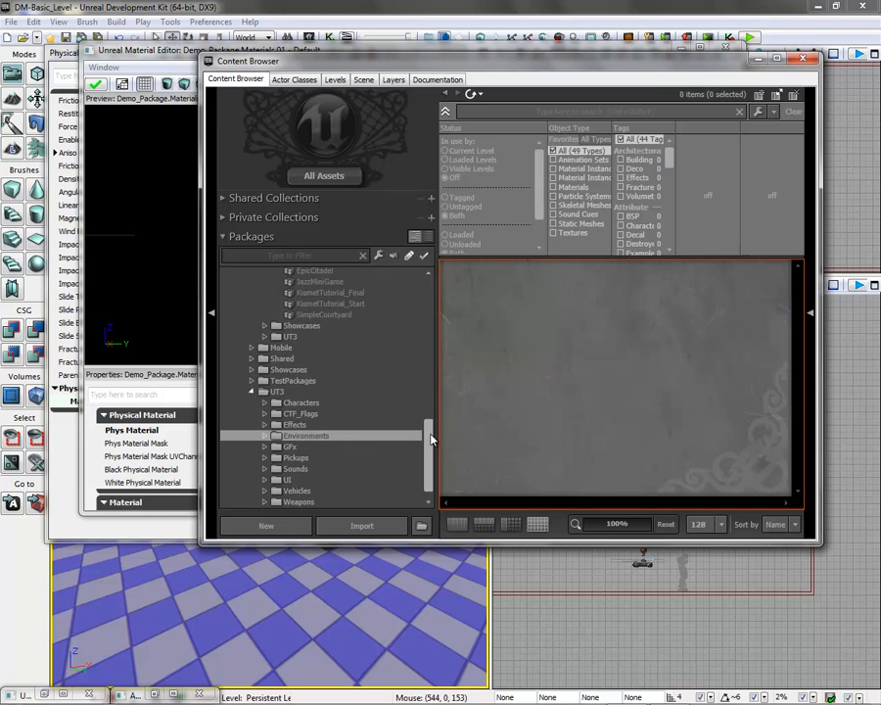
pyautogui.click(614, 404)
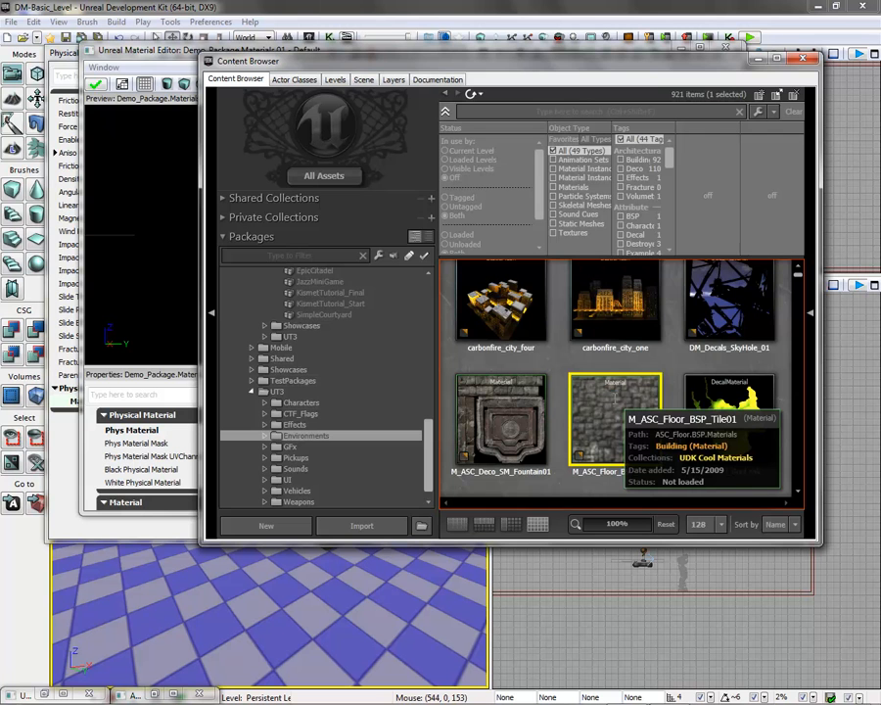
pyautogui.doubleClick(614, 401)
pyautogui.scroll(-6, 545, 262)
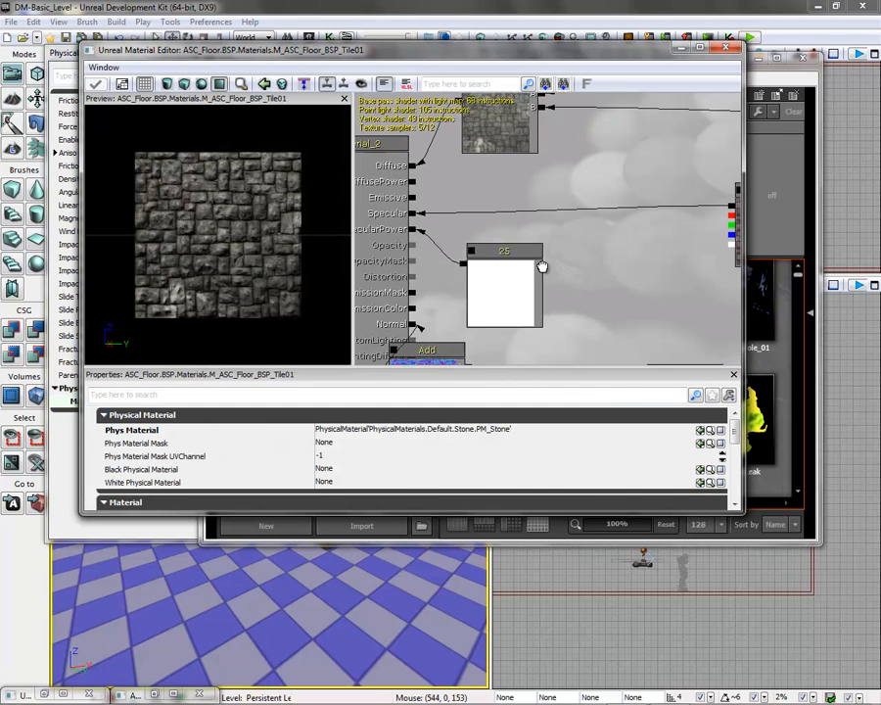
pyautogui.moveTo(626, 270); pyautogui.dragTo(480, 260)
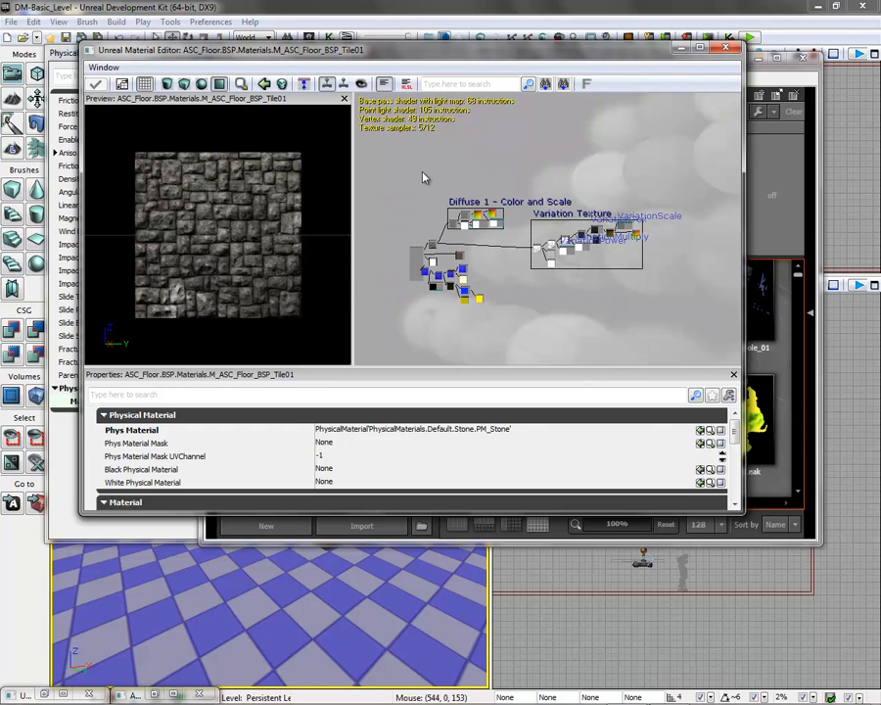
pyautogui.keyDown('ctrl'); pyautogui.keyDown('alt'); pyautogui.moveTo(407, 177); pyautogui.dragTo(688, 326); pyautogui.keyUp('alt'); pyautogui.keyUp('ctrl')
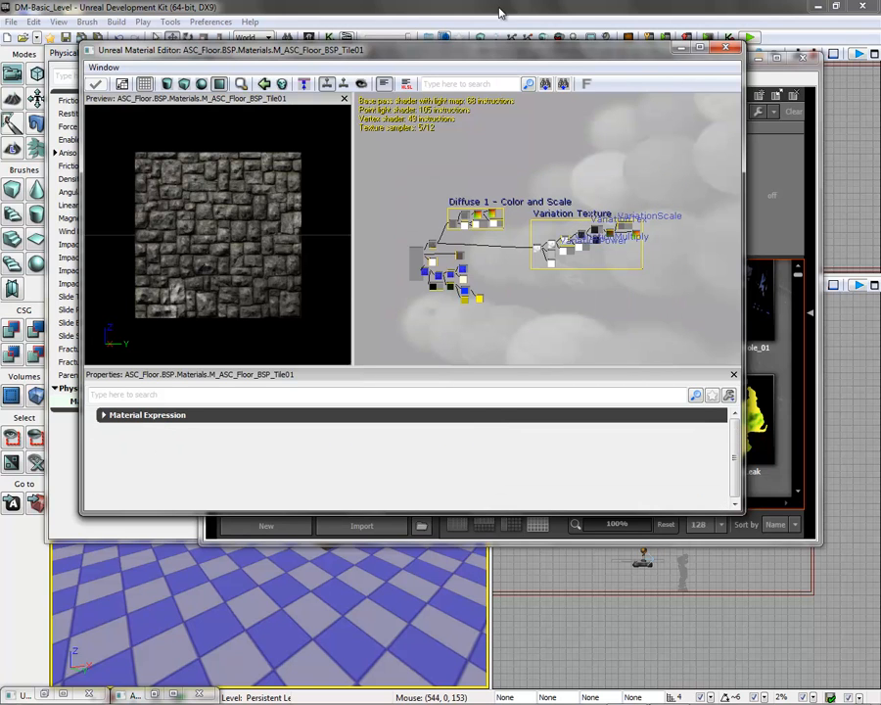
# Return to the 01 - Default material and paste the copied floor tile nodes into its graph.
pyautogui.moveTo(467, 43); pyautogui.dragTo(496, 135)
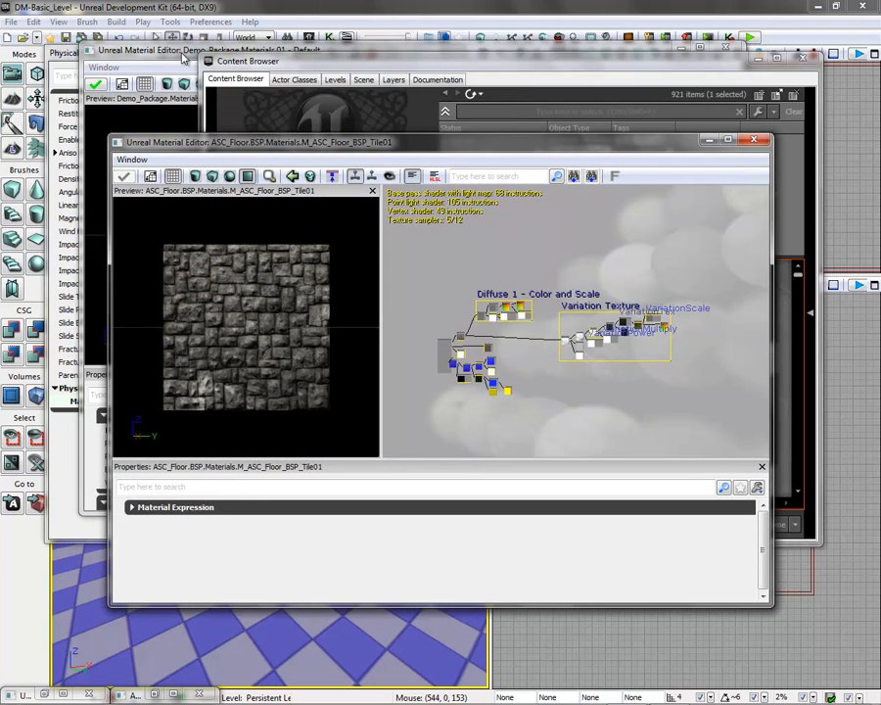
pyautogui.click(182, 57)
pyautogui.moveTo(614, 224); pyautogui.dragTo(549, 243)
pyautogui.rightClick(549, 224)
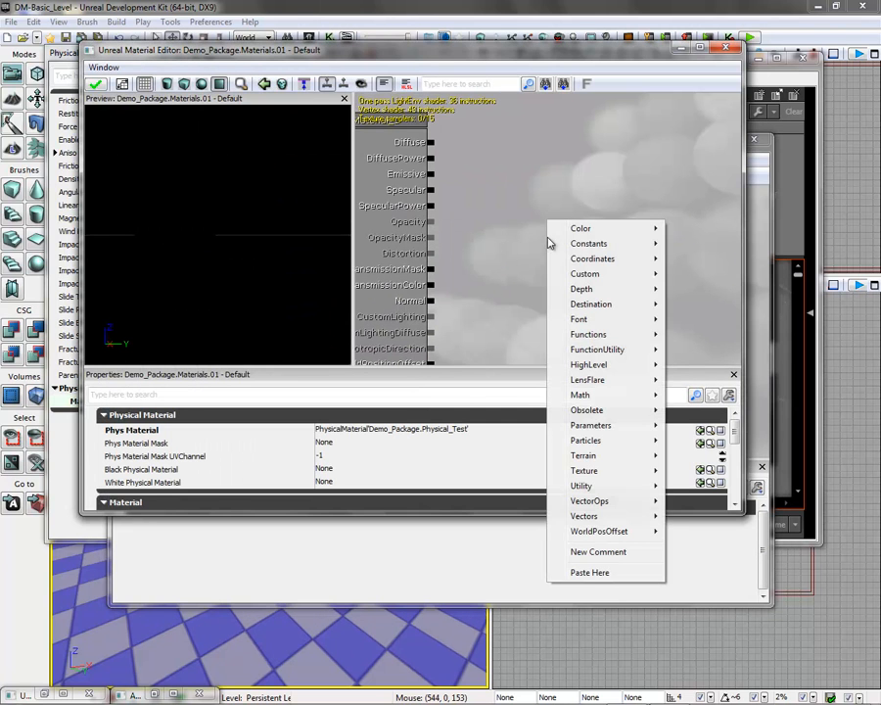
pyautogui.click(592, 576)
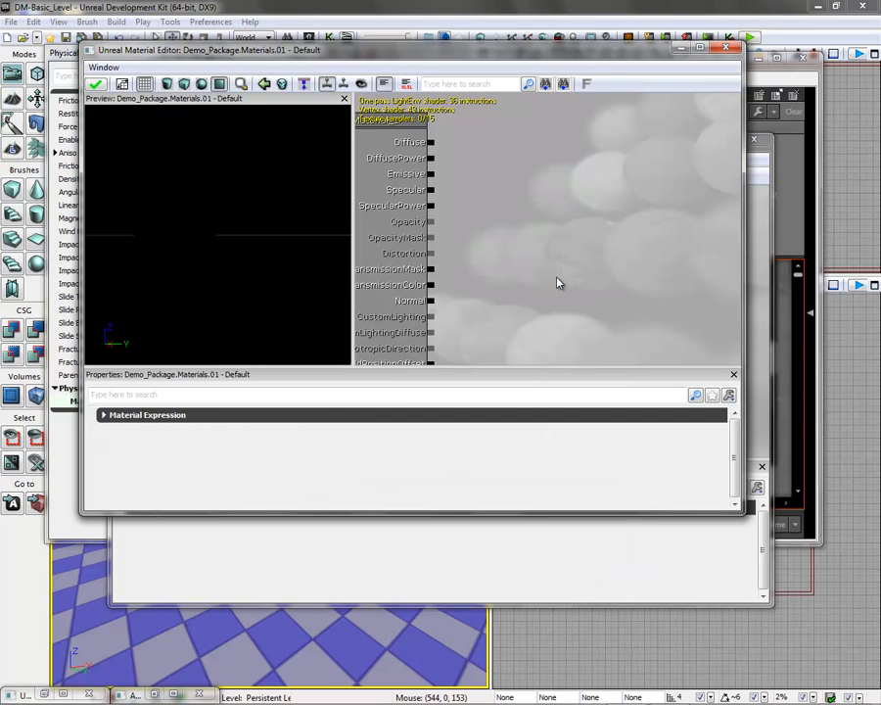
# Connect the pasted Multiply node that combines color and variation to the material's Diffuse input.
pyautogui.scroll(-5, 457, 283)
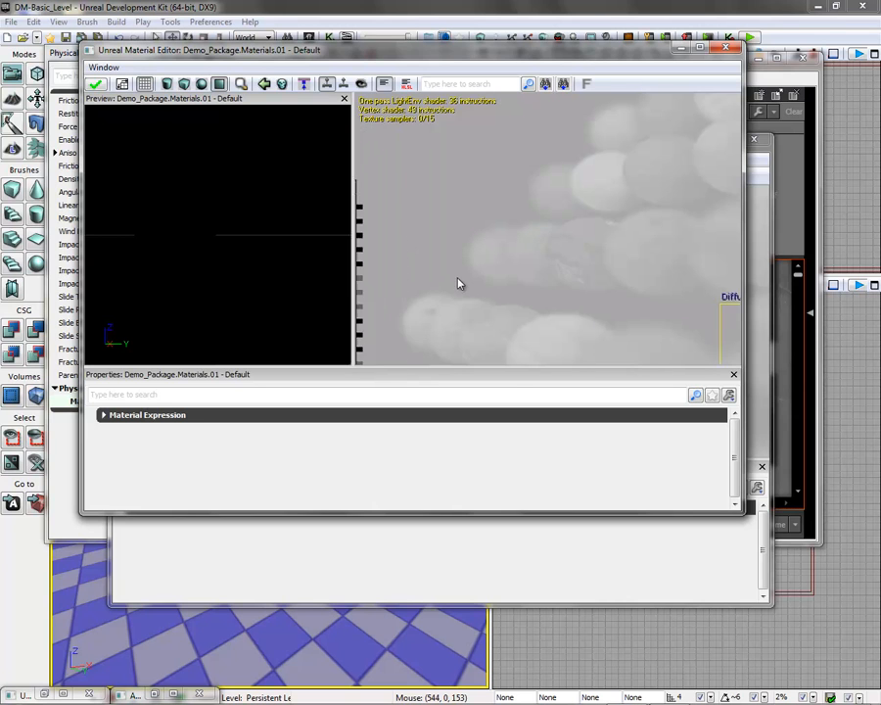
pyautogui.scroll(4, 472, 277)
pyautogui.moveTo(482, 281); pyautogui.dragTo(509, 158)
pyautogui.moveTo(497, 354); pyautogui.dragTo(399, 122)
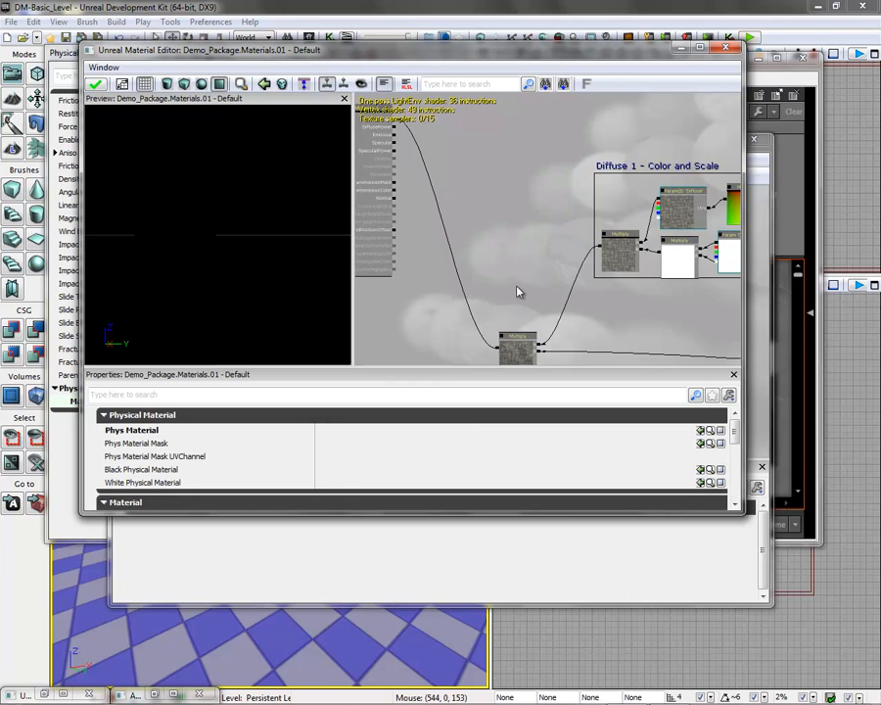
pyautogui.moveTo(525, 235); pyautogui.dragTo(531, 187)
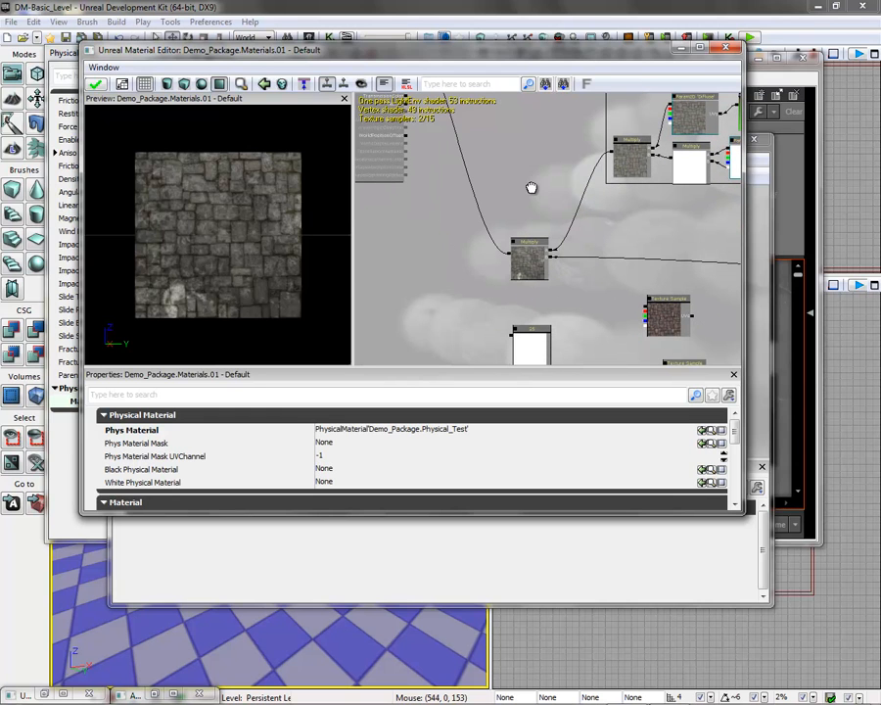
# Hide the material properties pane and connect the brick Texture Sample to Specular, the constant to SpecularPower, and the Add node to Normal.
pyautogui.moveTo(461, 279); pyautogui.dragTo(466, 410)
pyautogui.click(735, 377)
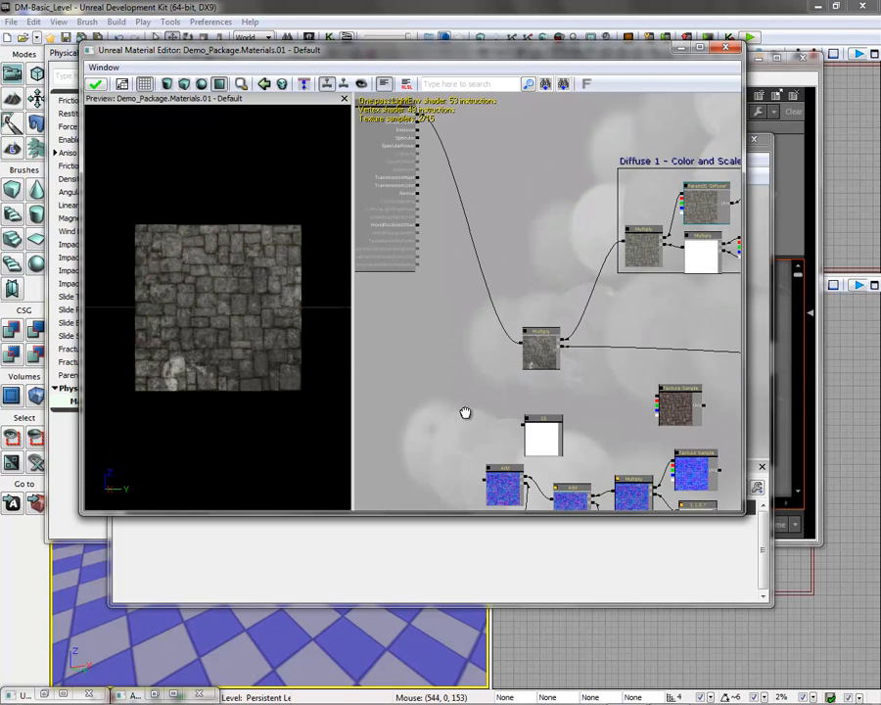
pyautogui.moveTo(664, 409); pyautogui.dragTo(428, 152)
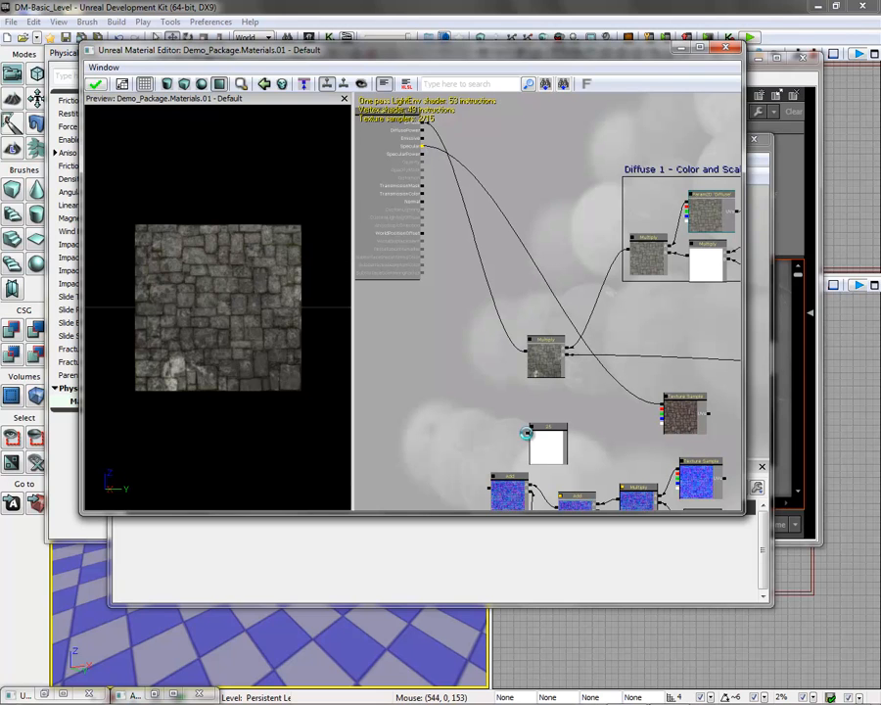
pyautogui.moveTo(526, 433); pyautogui.dragTo(424, 158)
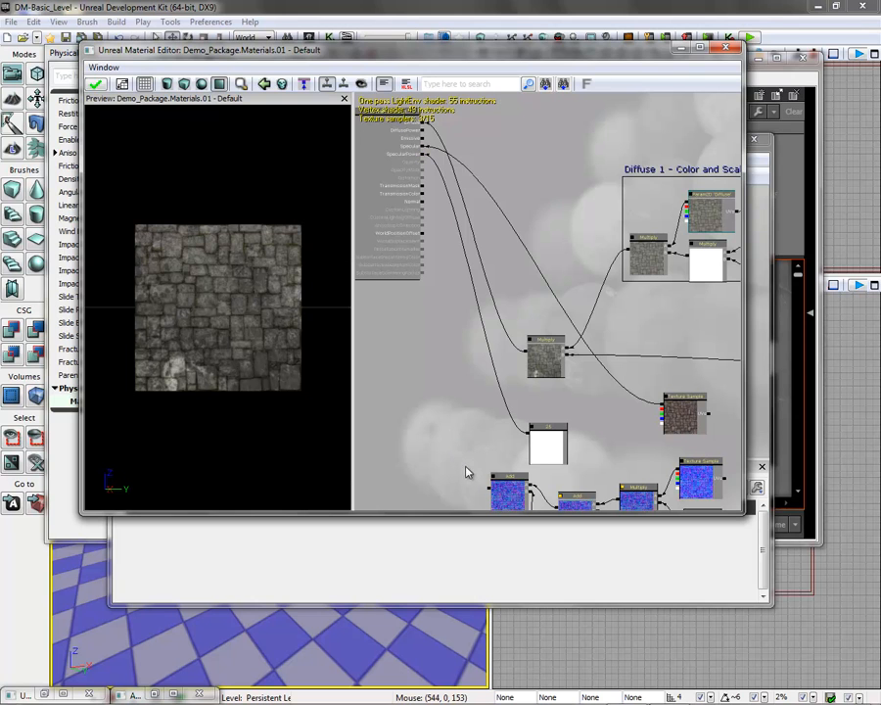
pyautogui.moveTo(490, 486); pyautogui.dragTo(424, 204)
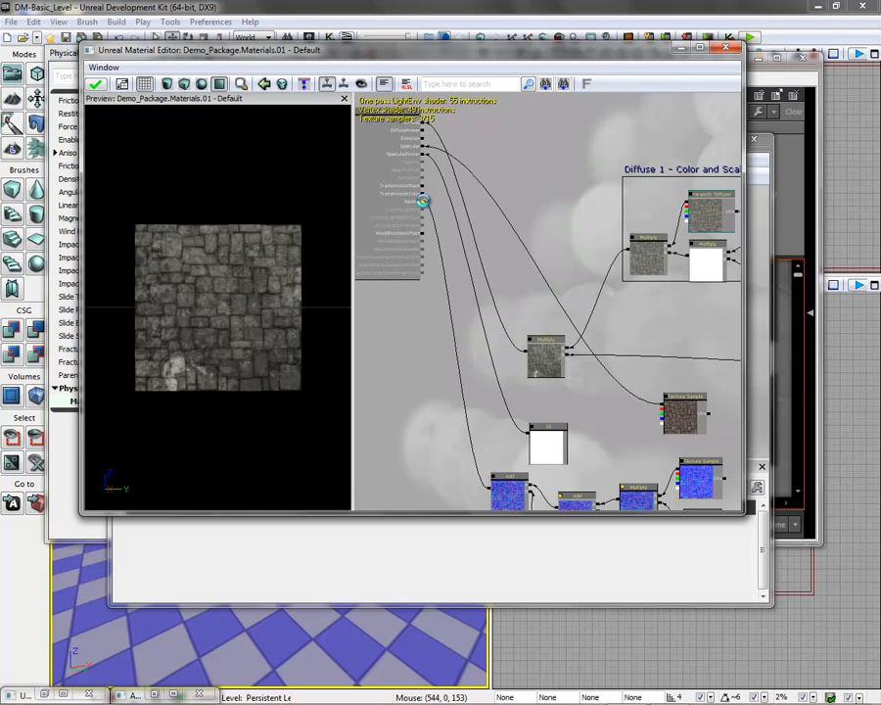
# Preview the material on a cylinder, then apply the changes and close both material editors.
pyautogui.moveTo(293, 353); pyautogui.dragTo(86, 400)
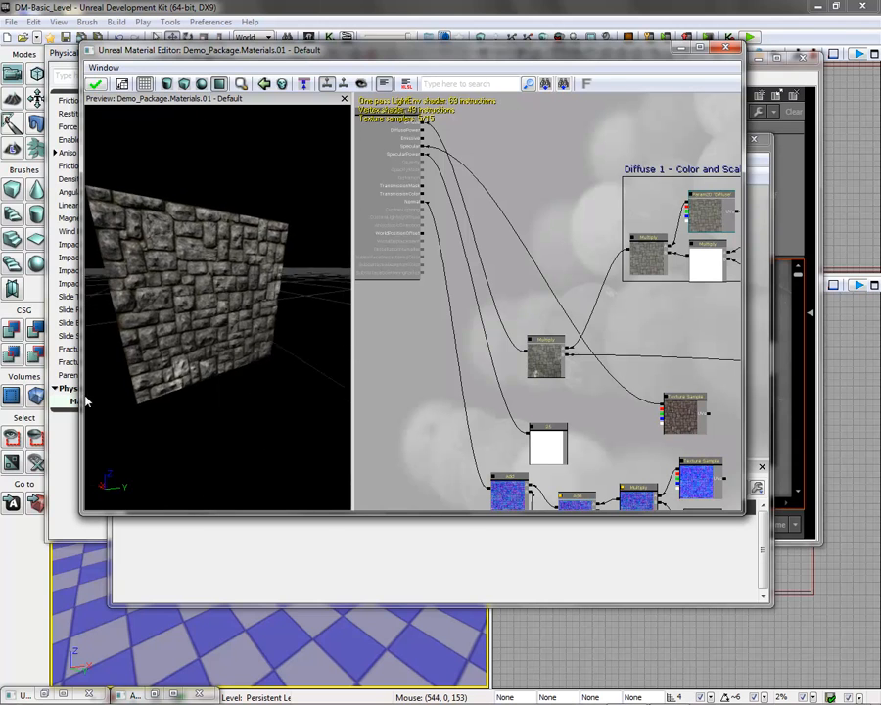
pyautogui.click(168, 87)
pyautogui.moveTo(233, 310); pyautogui.dragTo(125, 128)
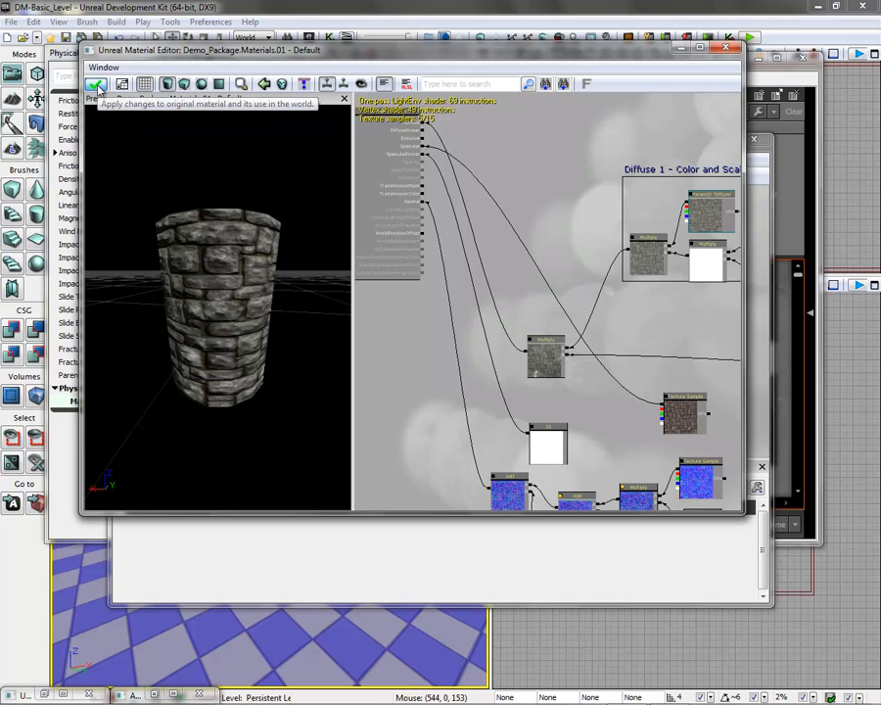
pyautogui.click(95, 85)
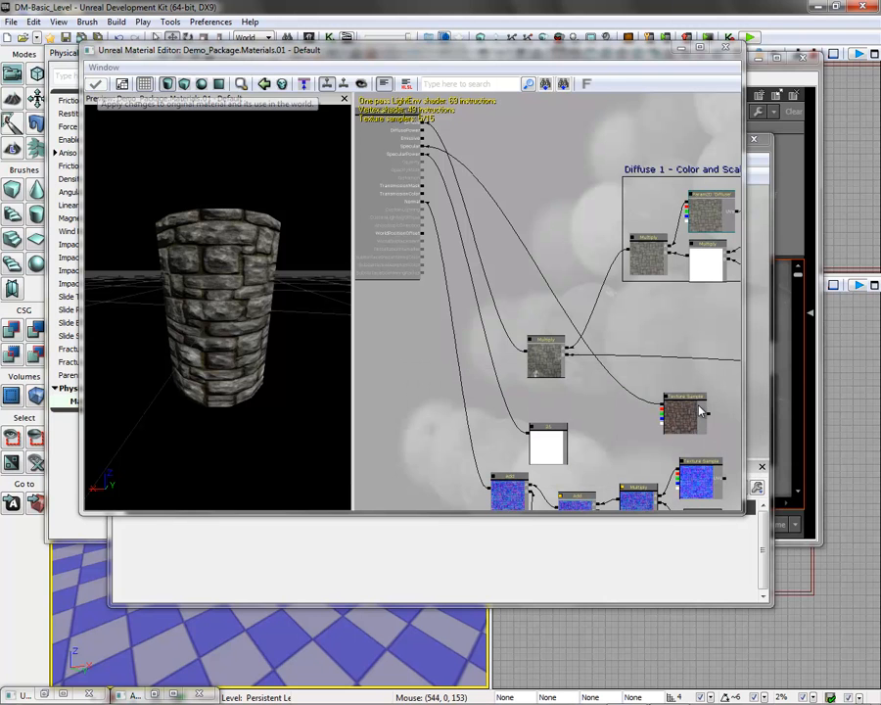
pyautogui.click(725, 47)
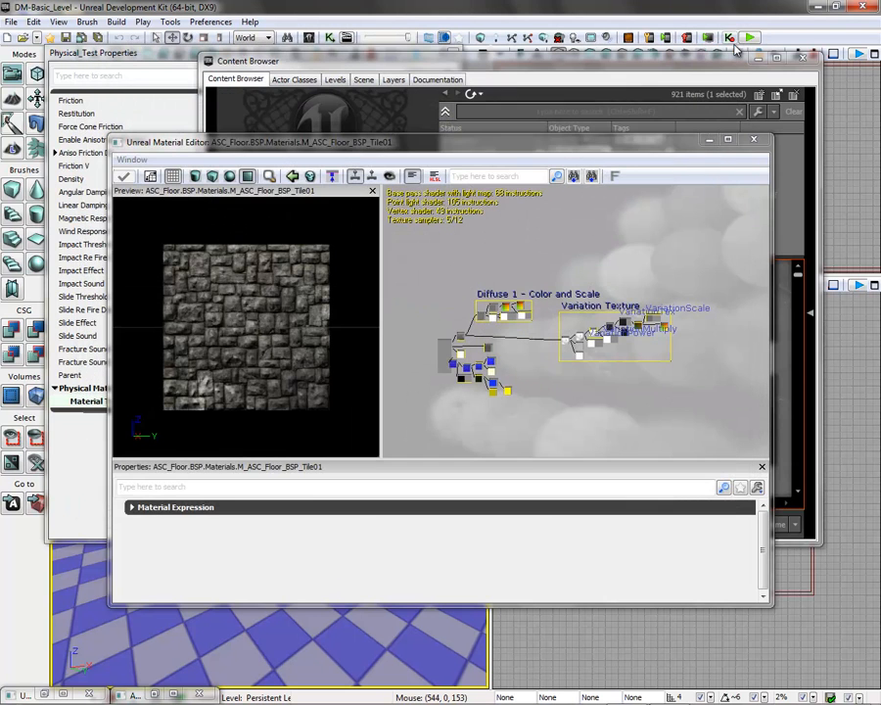
pyautogui.click(751, 143)
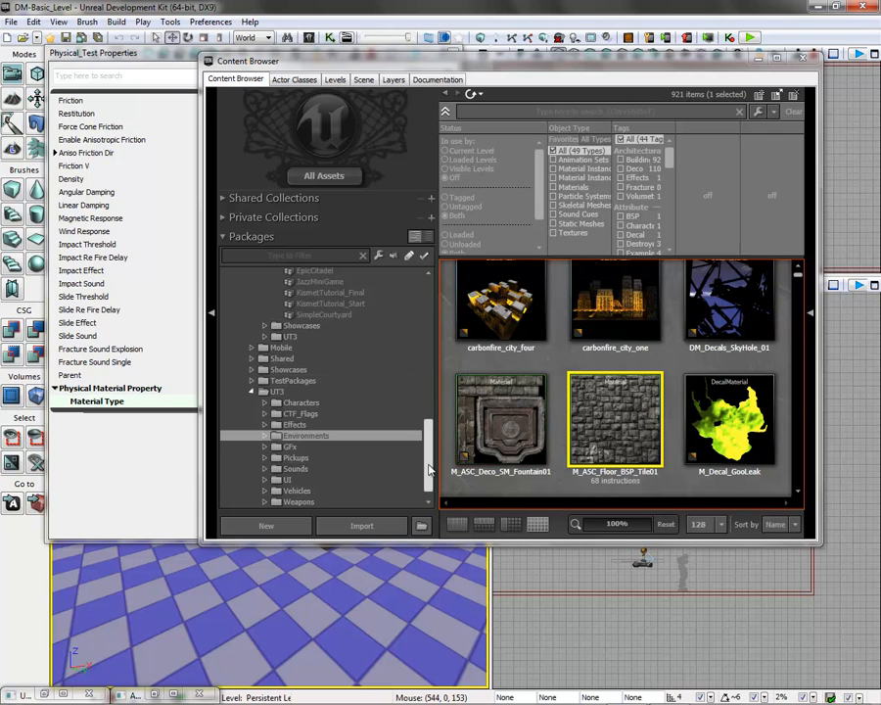
# Save Demo_Package from the Content Browser's package list.
pyautogui.scroll(10, 424, 472)
pyautogui.click(338, 329)
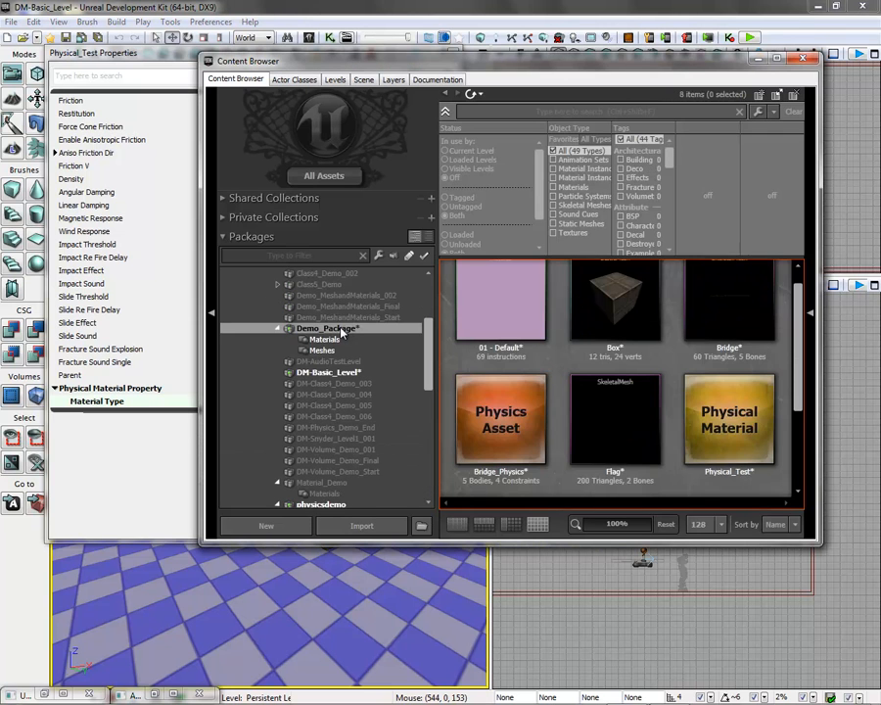
pyautogui.rightClick(347, 331)
pyautogui.click(363, 336)
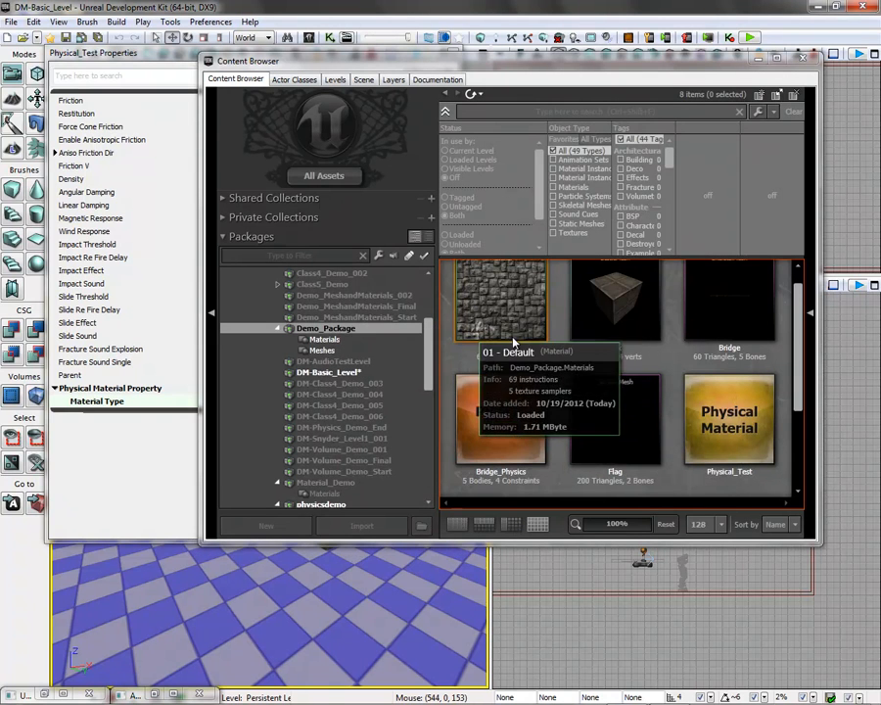
# Clear the Physical_Test properties window off the workspace.
pyautogui.click(110, 56)
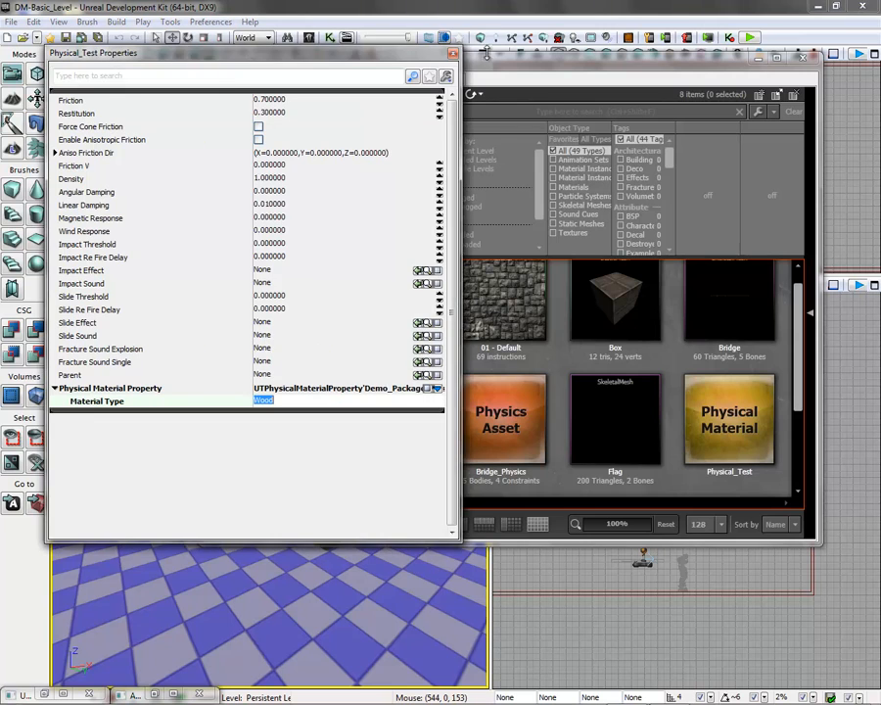
pyautogui.moveTo(345, 55); pyautogui.dragTo(880, 176)
pyautogui.click(870, 9)
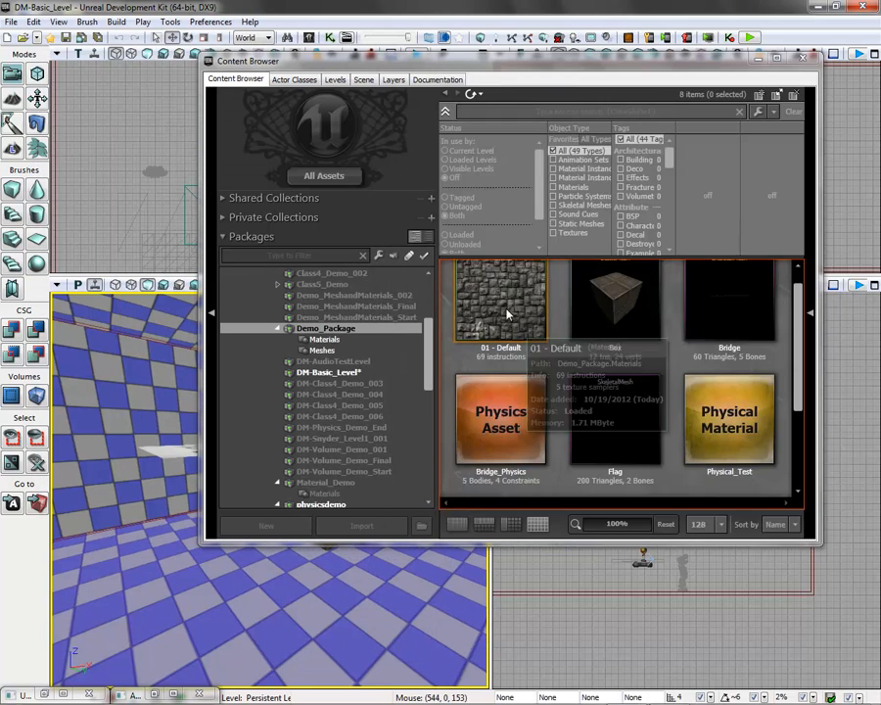
# Apply the 01 - Default stone material to the level's floor and play the level from that floor.
pyautogui.click(179, 617)
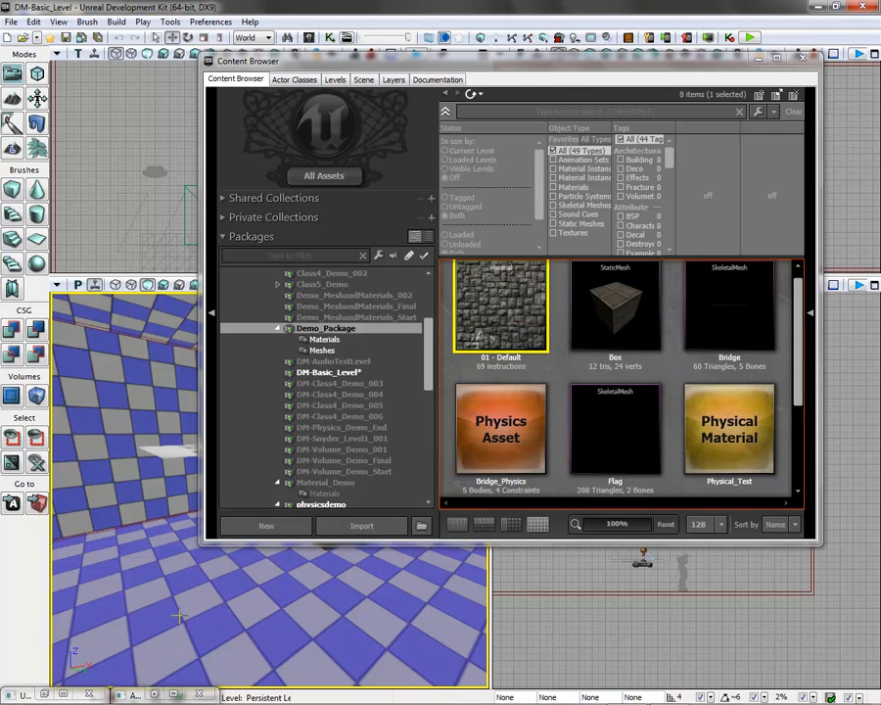
pyautogui.keyDown('alt'); pyautogui.click(179, 614); pyautogui.keyUp('alt')
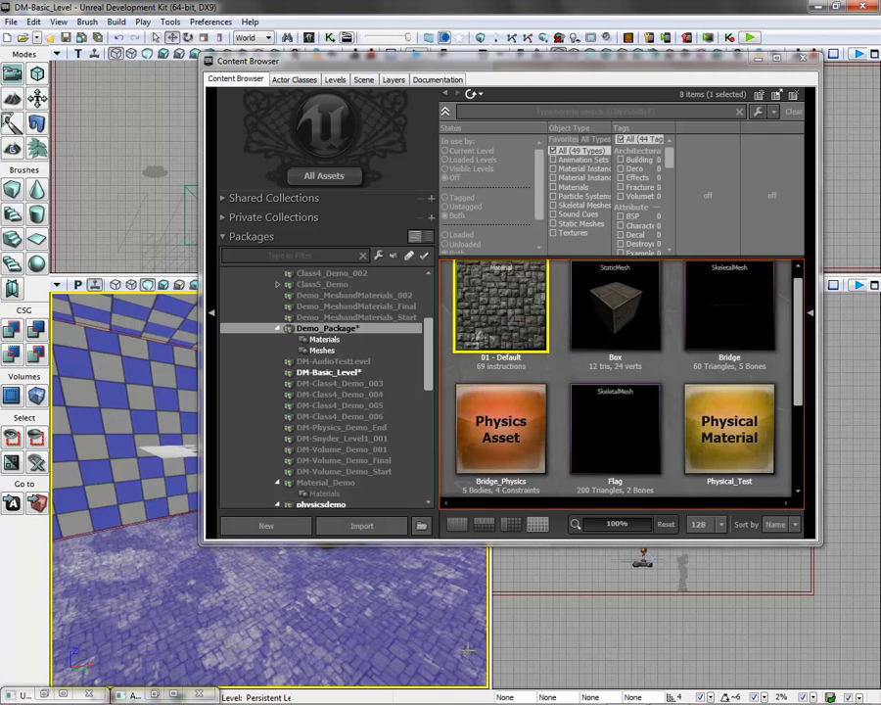
pyautogui.rightClick(428, 628)
pyautogui.click(473, 619)
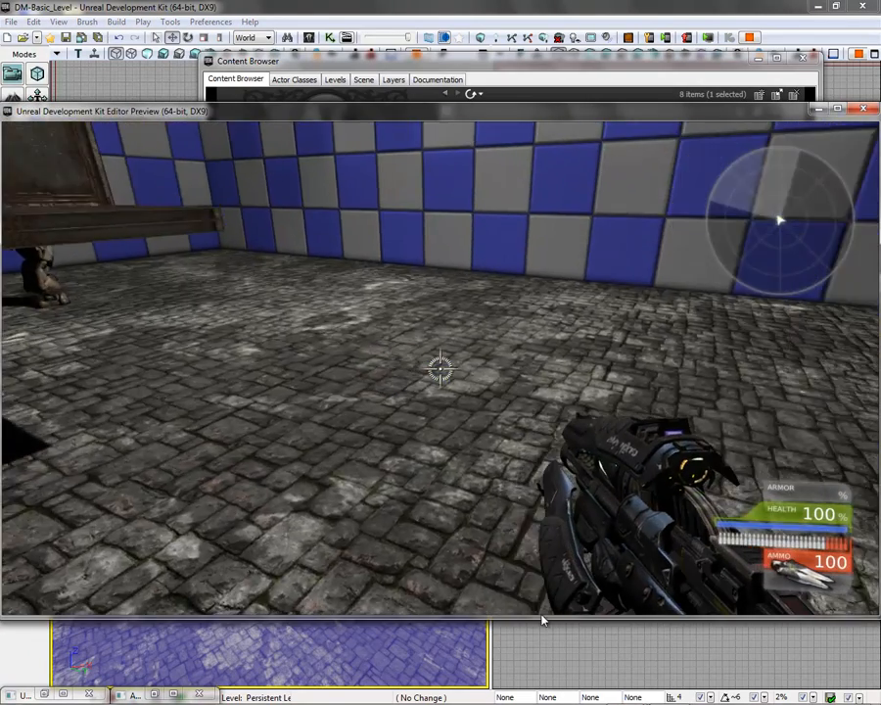
# Walk across the stone floor in the play preview to test the wood footsteps, and end the preview.
pyautogui.press('w')
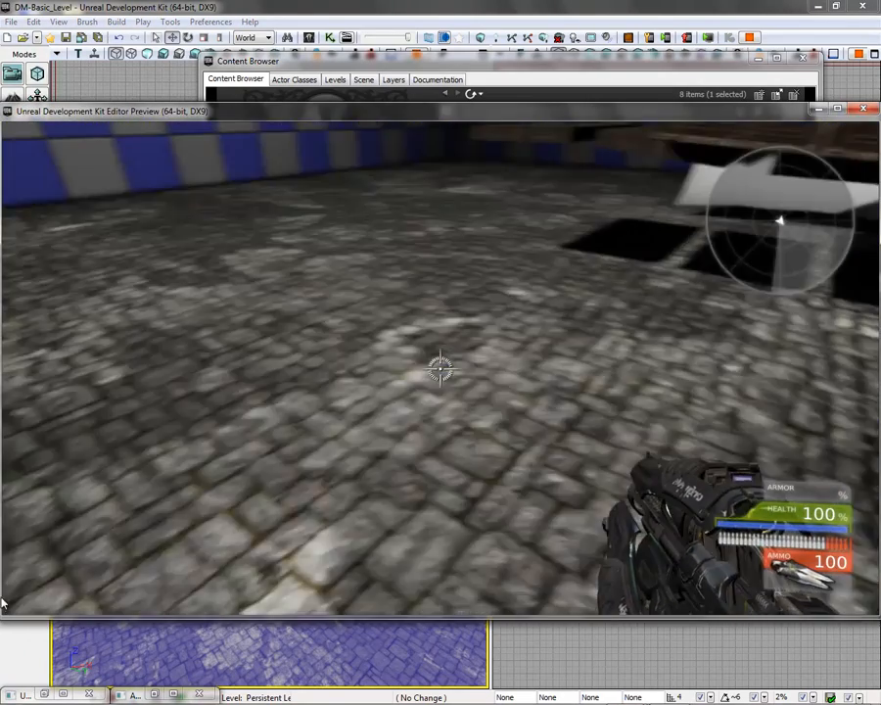
pyautogui.press('w')
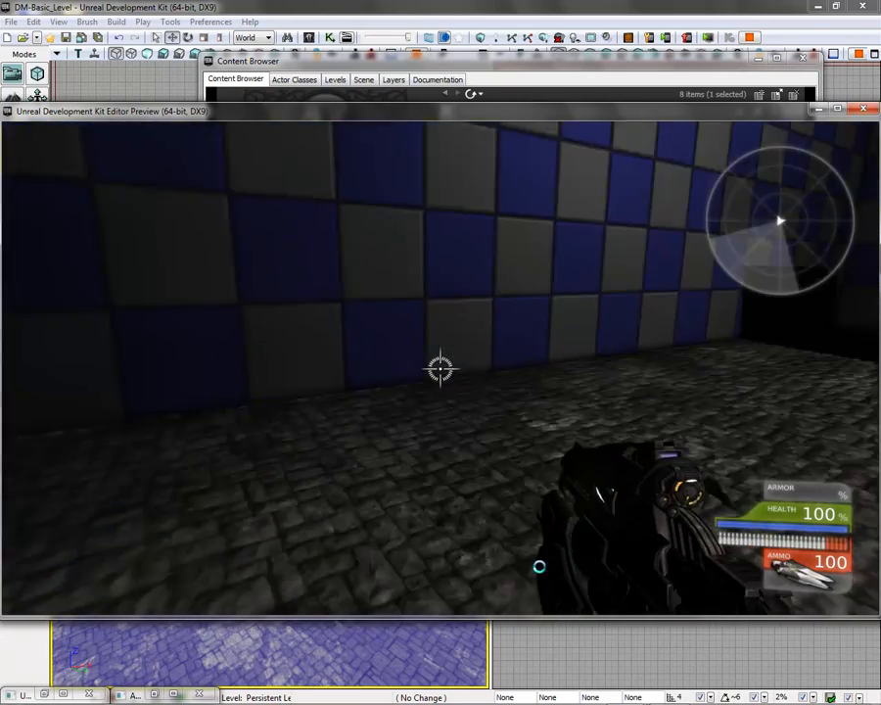
pyautogui.press('w')
pyautogui.press('Escape')
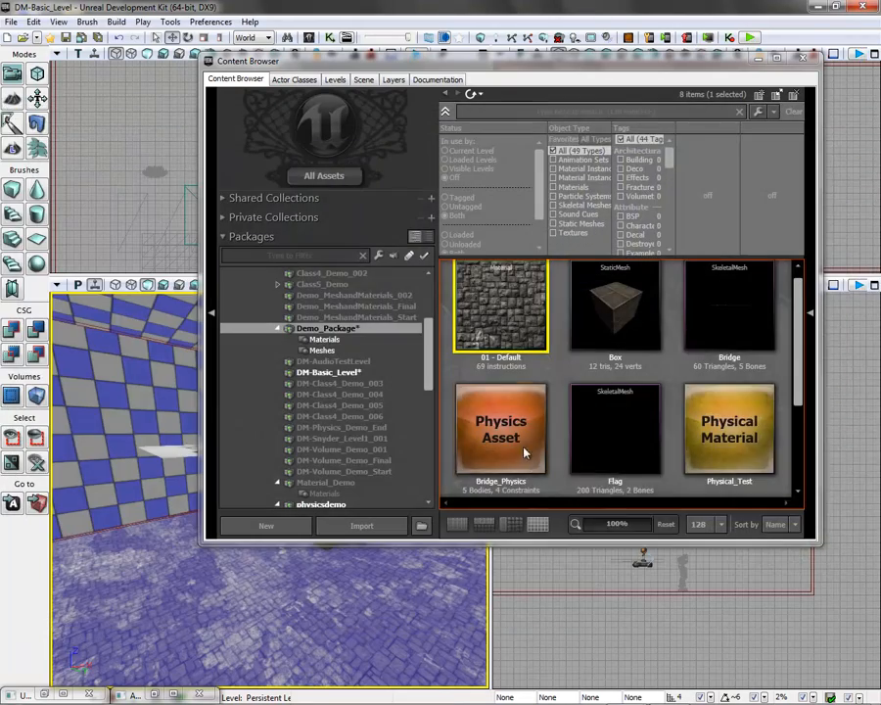
# Set the Physical_Test material type to ShallowWater and test it by walking on the floor in a play preview.
pyautogui.doubleClick(725, 430)
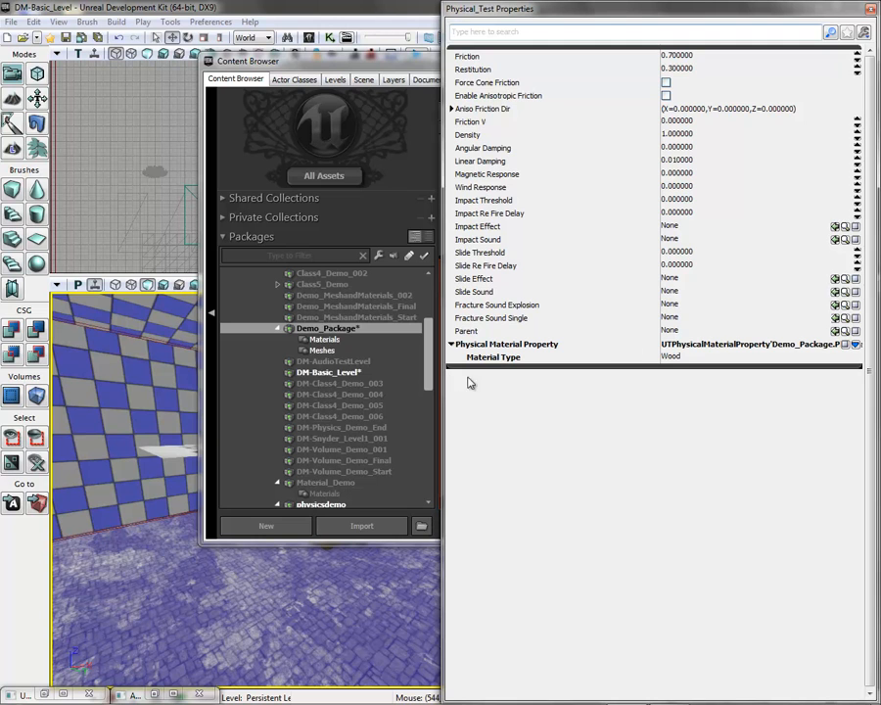
pyautogui.click(688, 357)
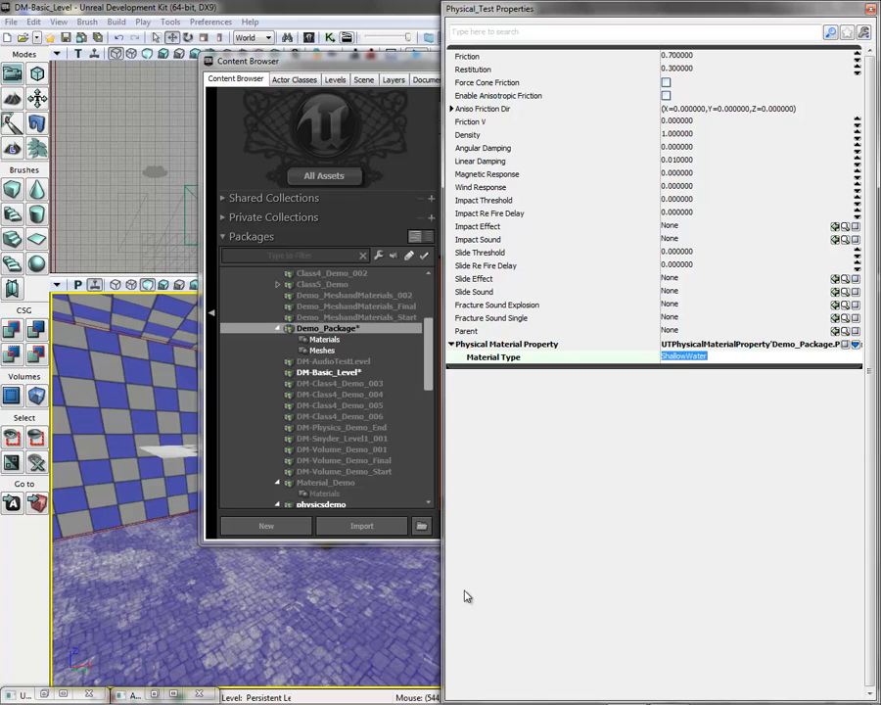
pyautogui.rightClick(287, 608)
pyautogui.click(294, 592)
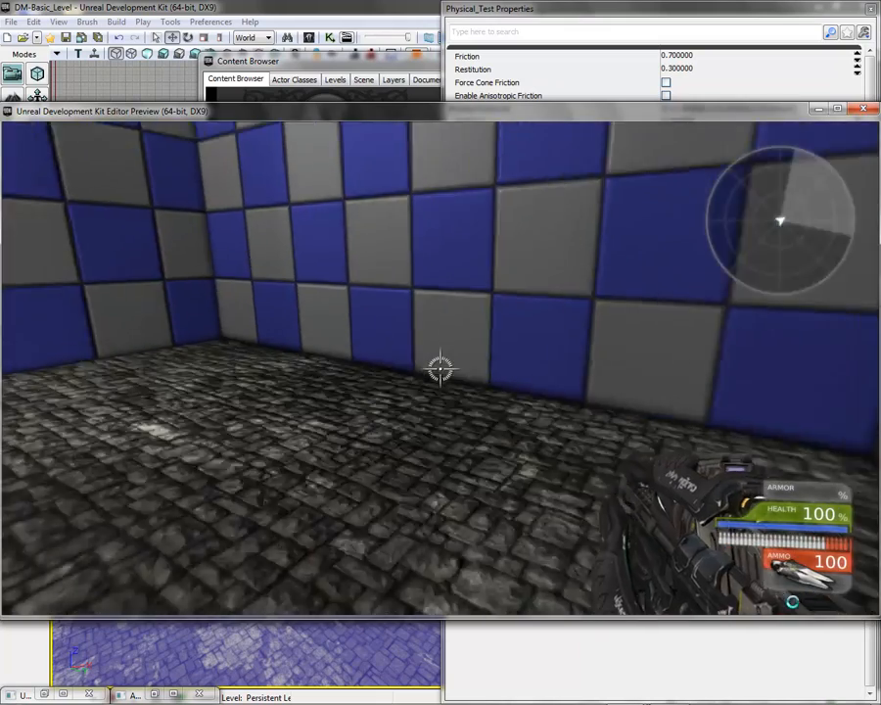
pyautogui.press('w')
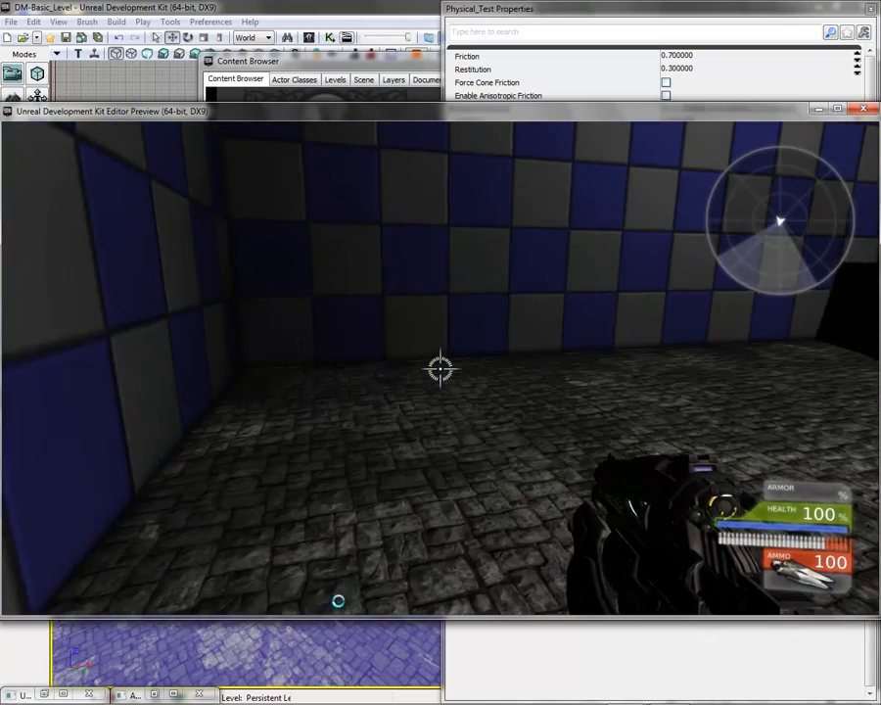
pyautogui.press('Escape')
# Set the Physical_Test material type to Flesh_Human, test it in a play preview from the floor, and close its properties.
pyautogui.moveTo(662, 356); pyautogui.dragTo(696, 359)
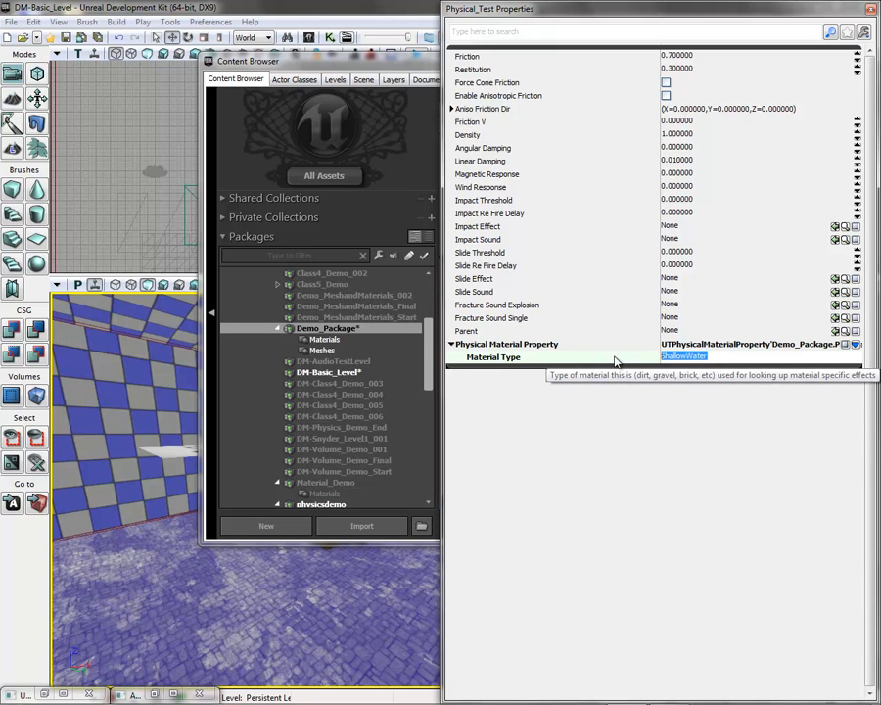
pyautogui.write('Flesh_Human')
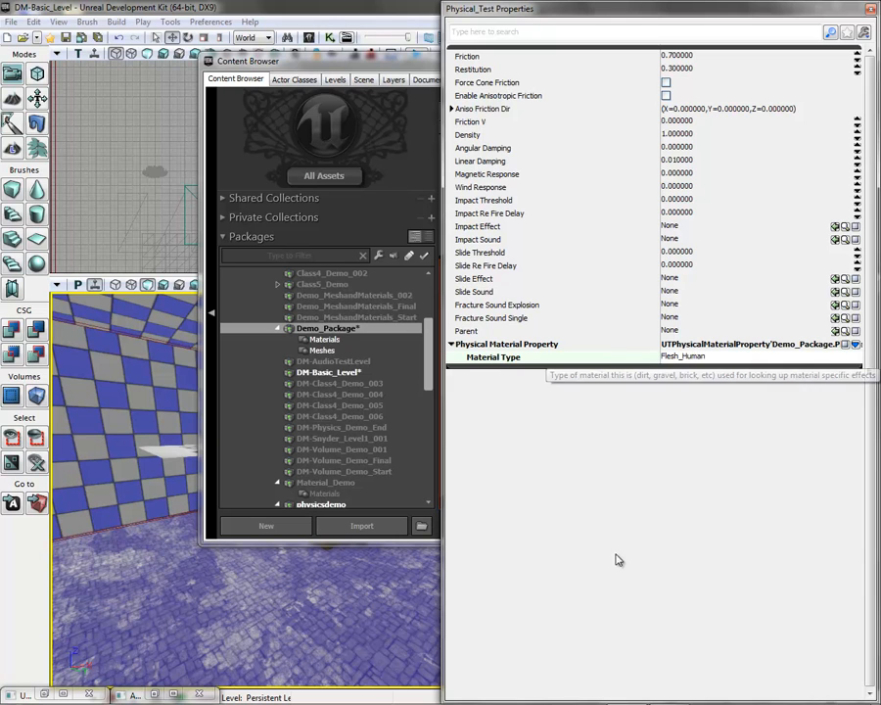
pyautogui.rightClick(311, 603)
pyautogui.click(360, 595)
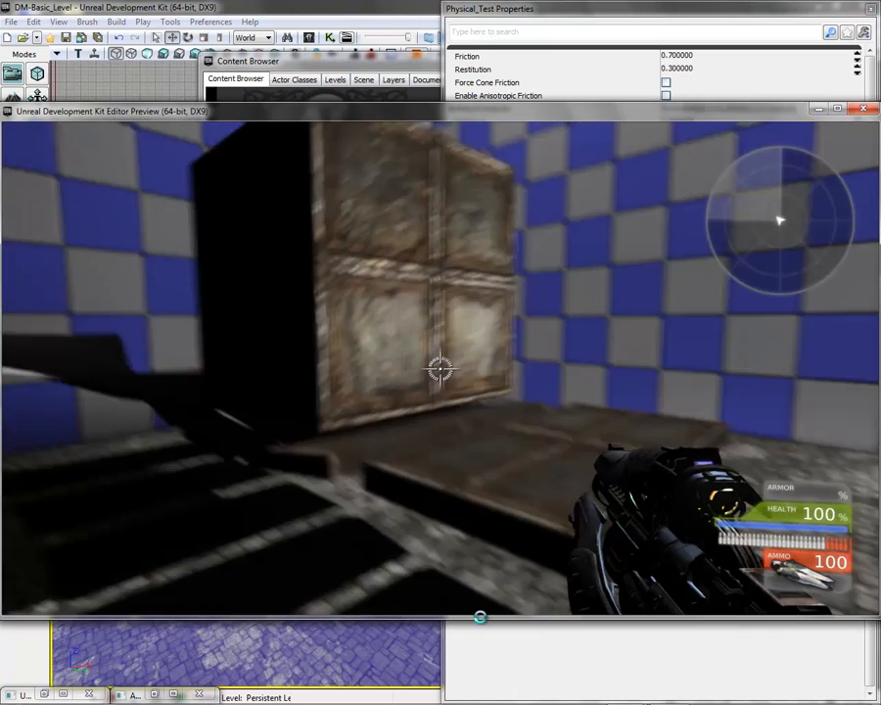
pyautogui.press('w')
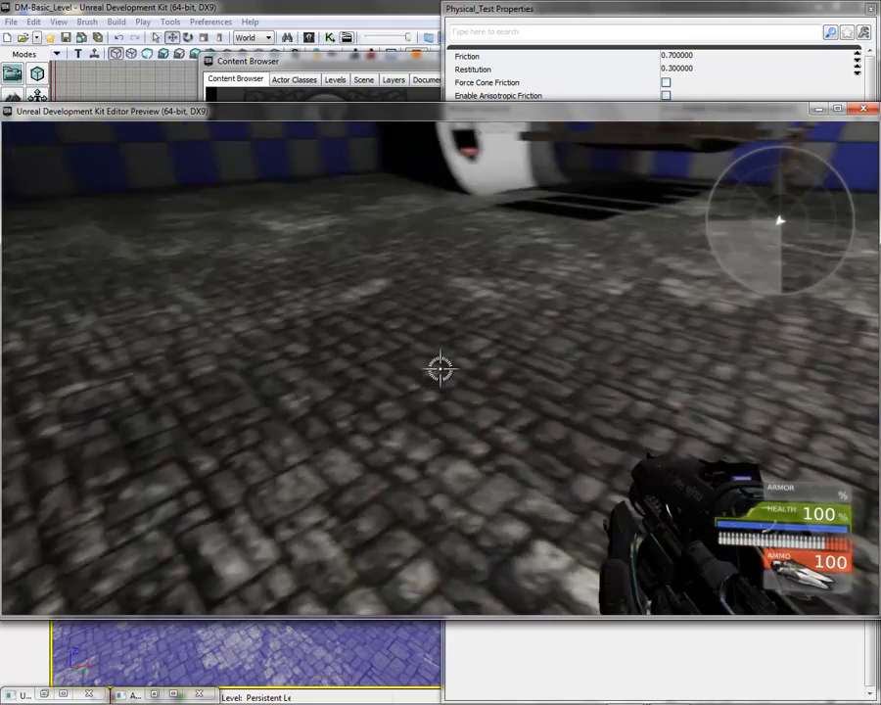
pyautogui.press('Escape')
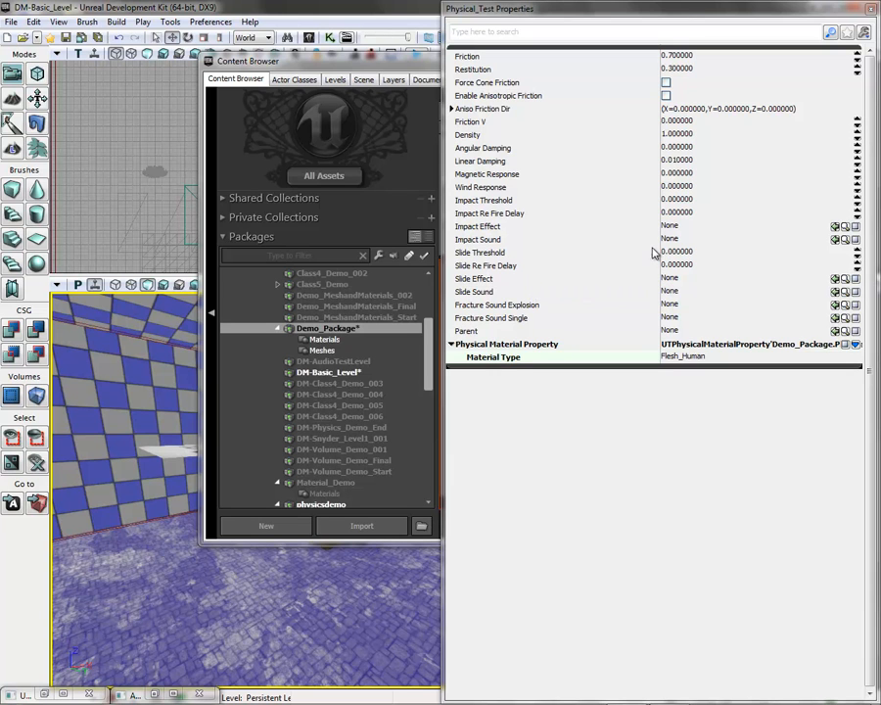
pyautogui.click(871, 10)
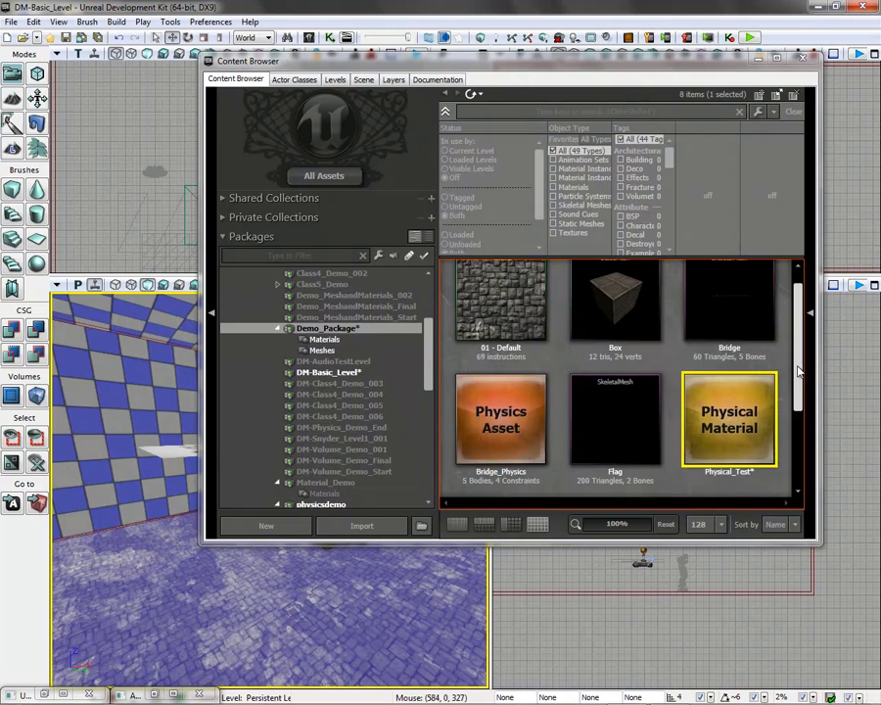
# Open the Box static mesh from Demo_Package for editing and bring up the Fracture Tool.
pyautogui.moveTo(798, 368); pyautogui.dragTo(798, 341)
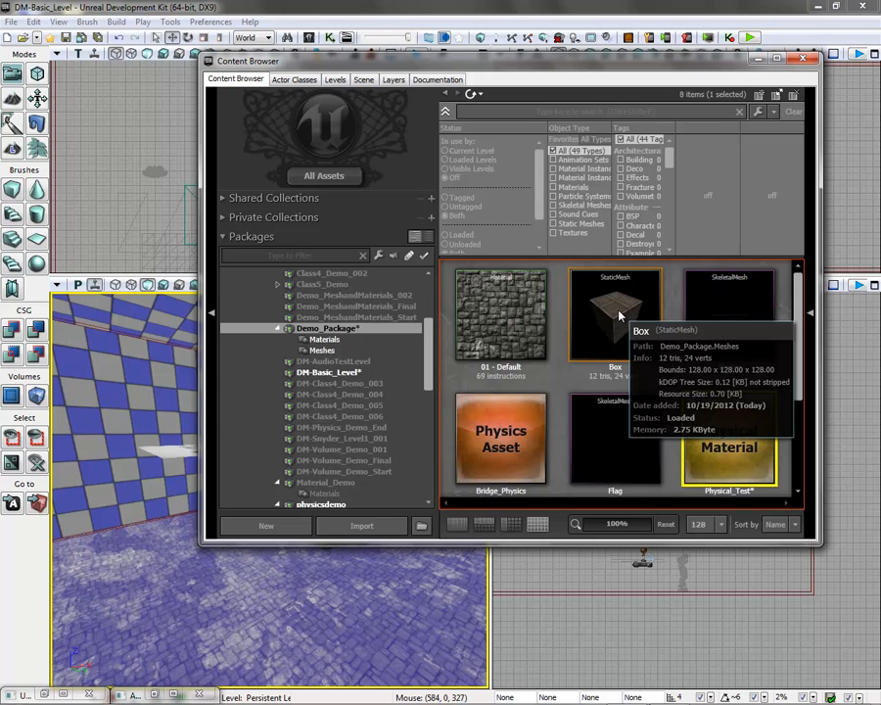
pyautogui.moveTo(587, 60); pyautogui.dragTo(622, 60)
pyautogui.doubleClick(658, 293)
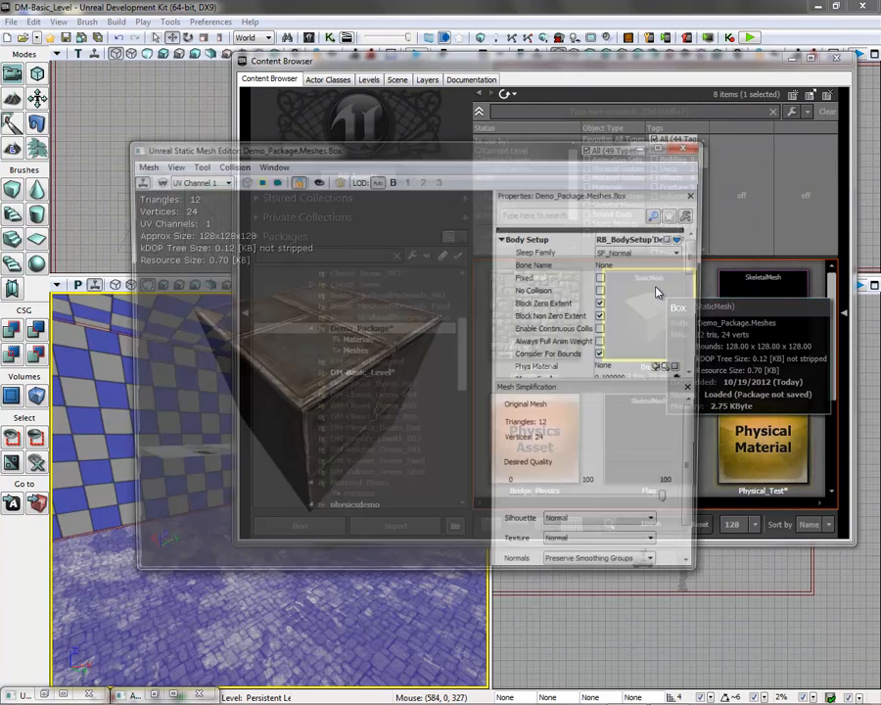
pyautogui.click(197, 165)
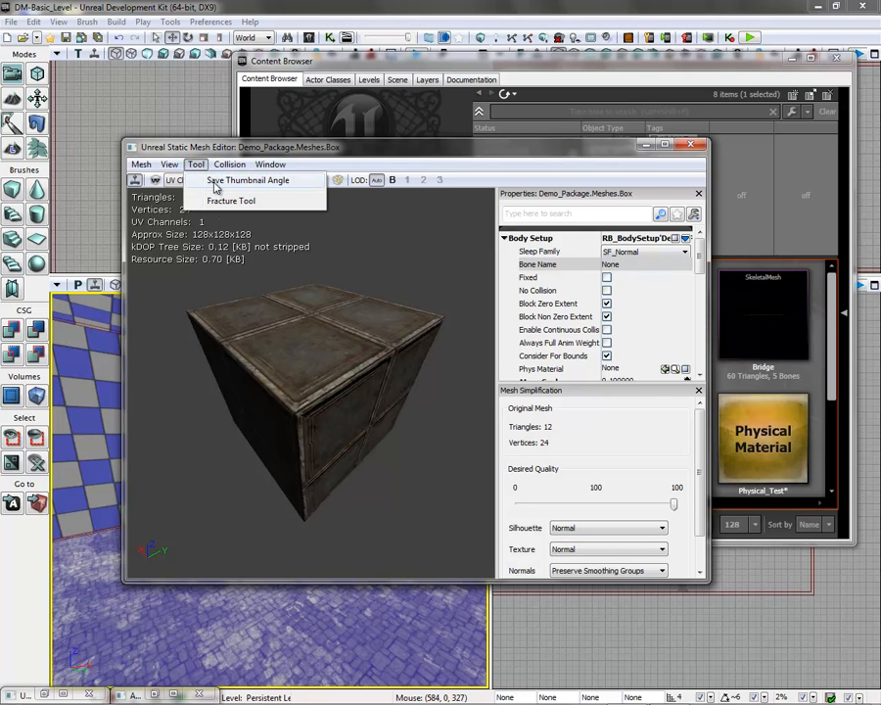
pyautogui.click(231, 201)
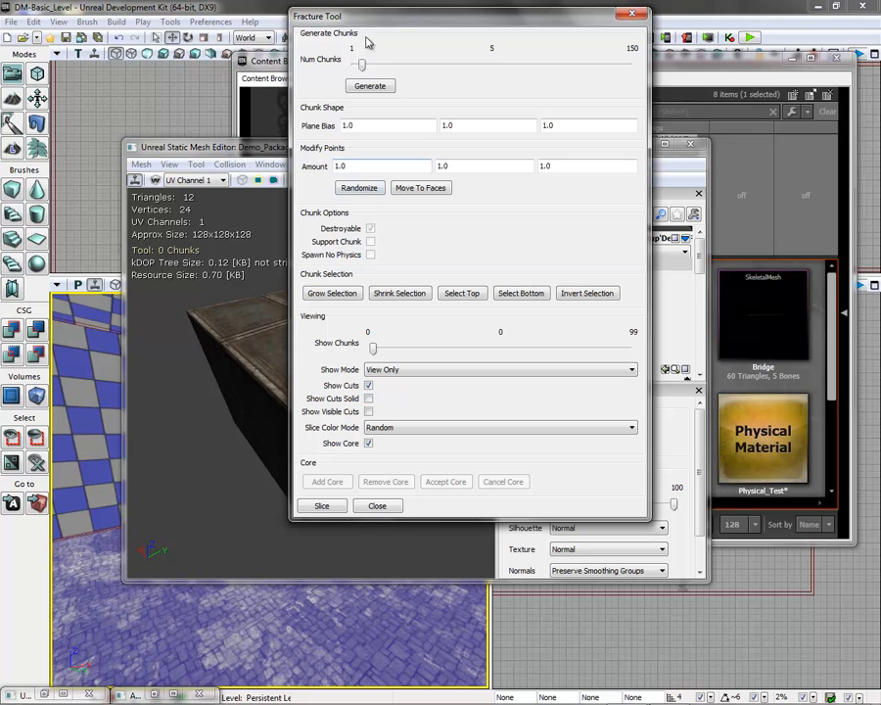
# Generate 81 fracture chunks for the box, keeping the mesh preview in view.
pyautogui.moveTo(362, 67); pyautogui.dragTo(503, 75)
pyautogui.moveTo(489, 21); pyautogui.dragTo(650, 29)
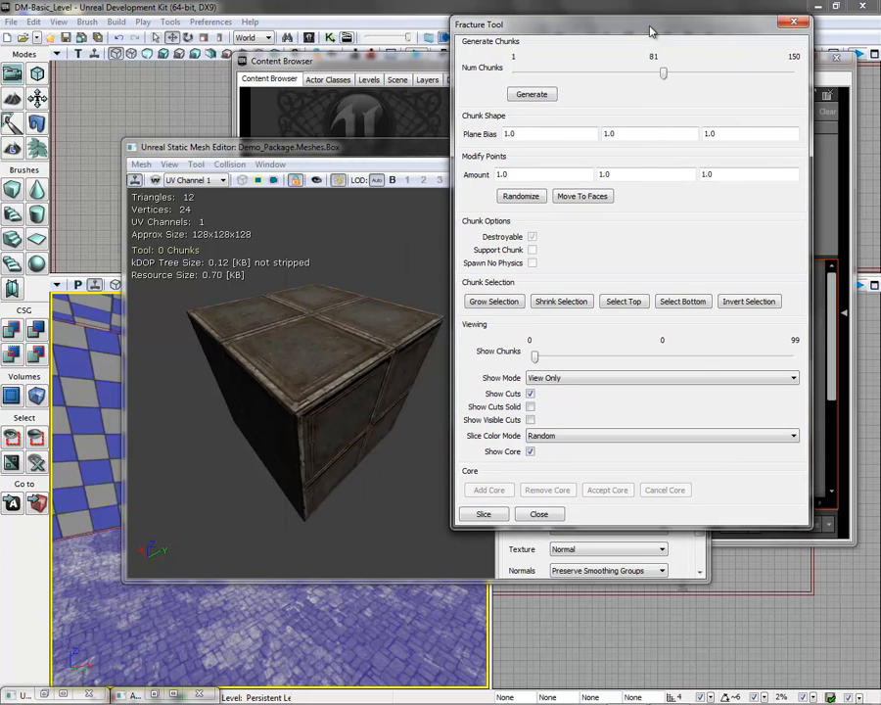
pyautogui.click(533, 97)
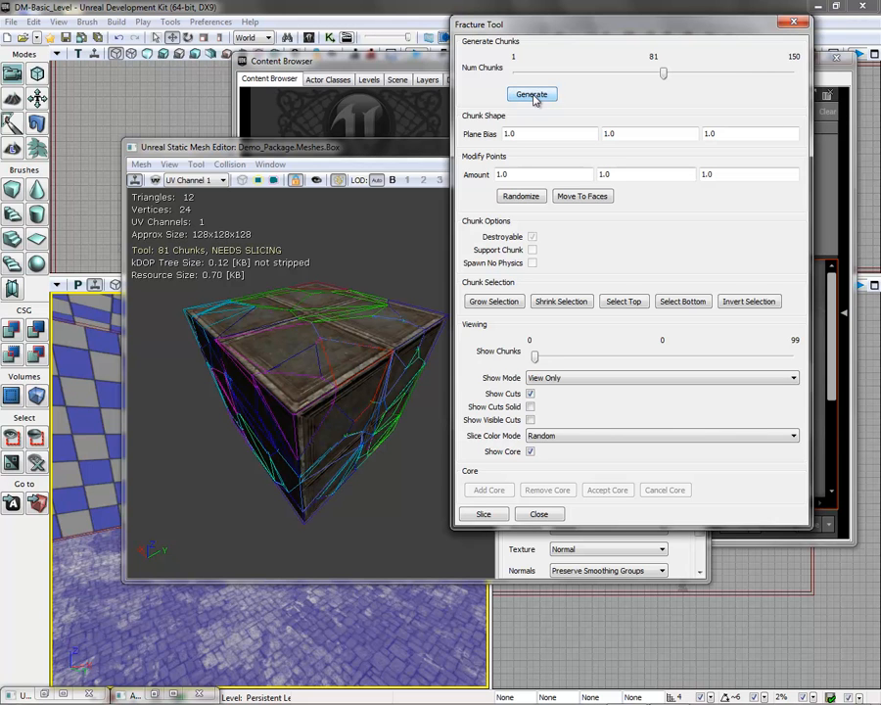
# Slice the box into a fractured mesh named Box_FRACTURED in Demo_Package's Meshes group, and close the mesh editor.
pyautogui.click(483, 516)
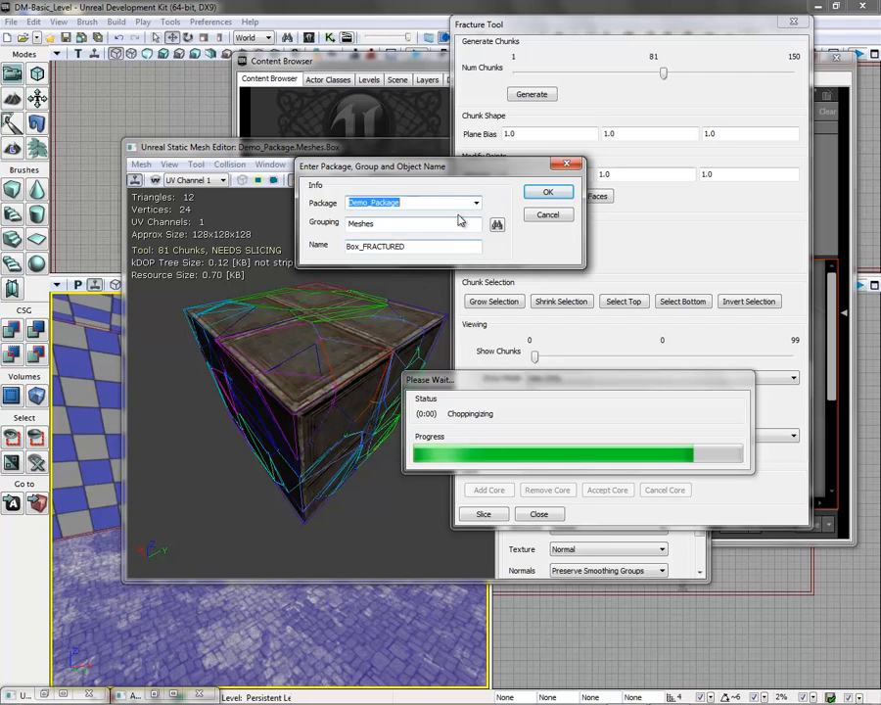
pyautogui.click(549, 194)
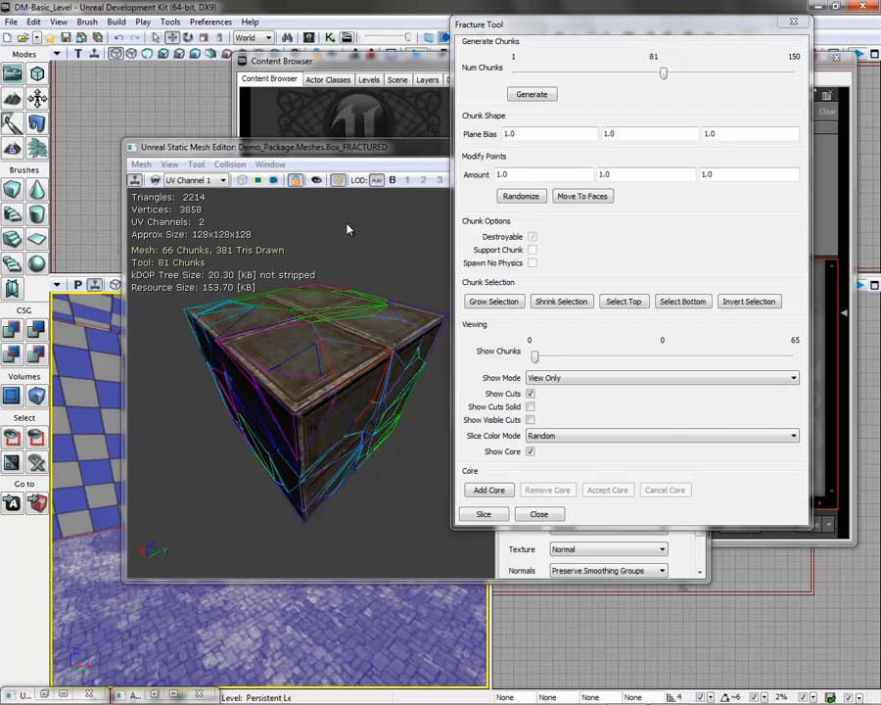
pyautogui.click(539, 515)
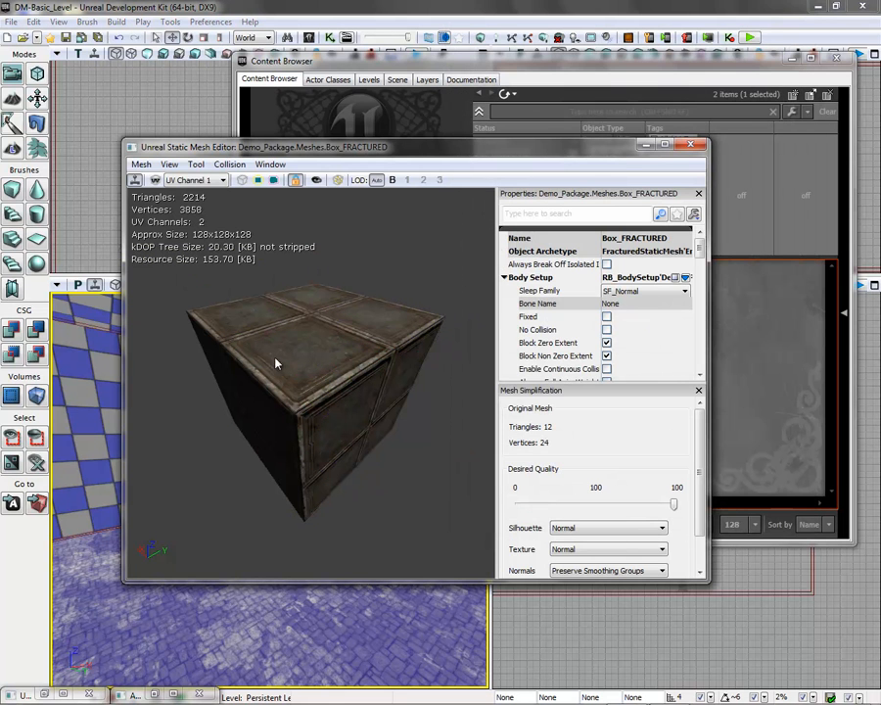
pyautogui.click(693, 144)
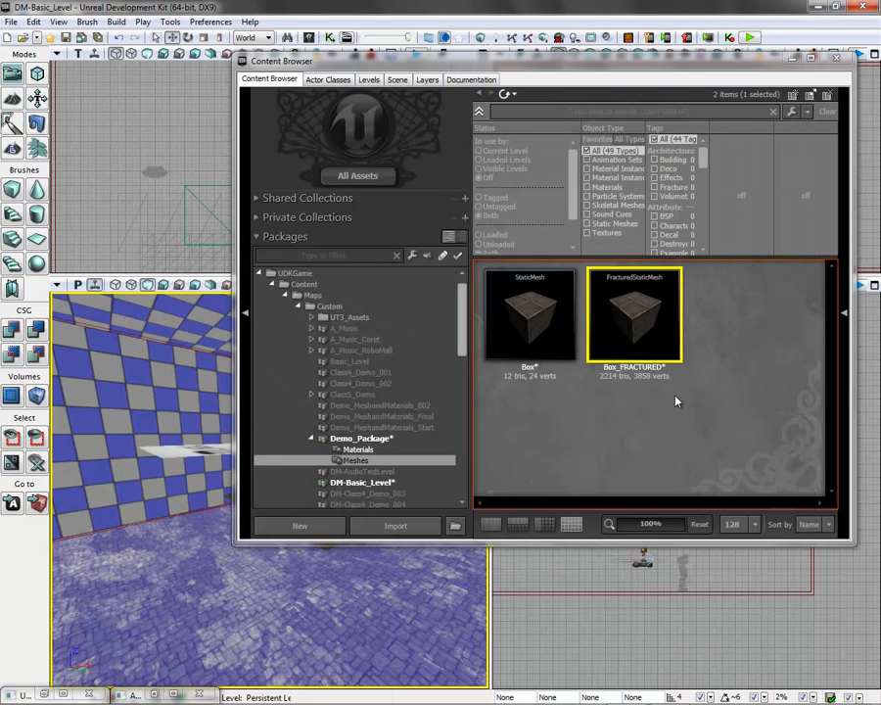
# Save Demo_Package and place the Box_FRACTURED mesh on the level's stone floor.
pyautogui.moveTo(654, 333)
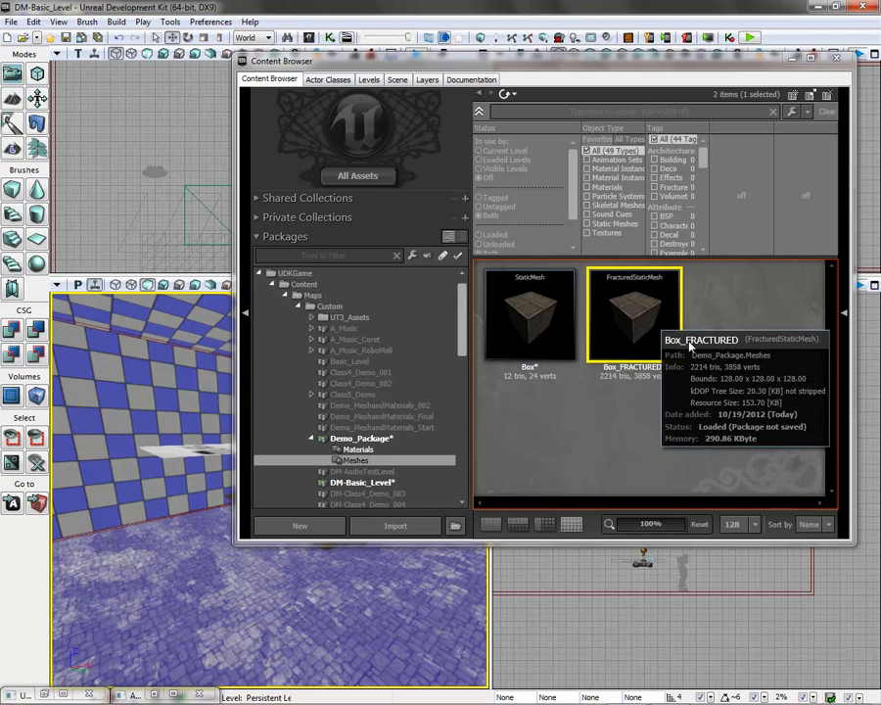
pyautogui.click(360, 439)
pyautogui.rightClick(360, 442)
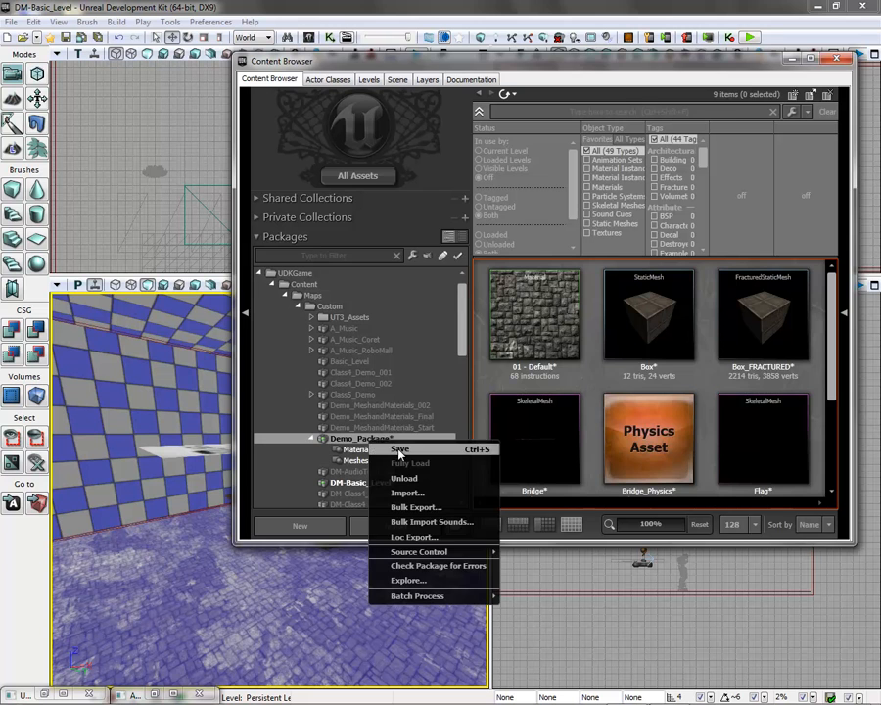
pyautogui.click(398, 450)
pyautogui.click(780, 284)
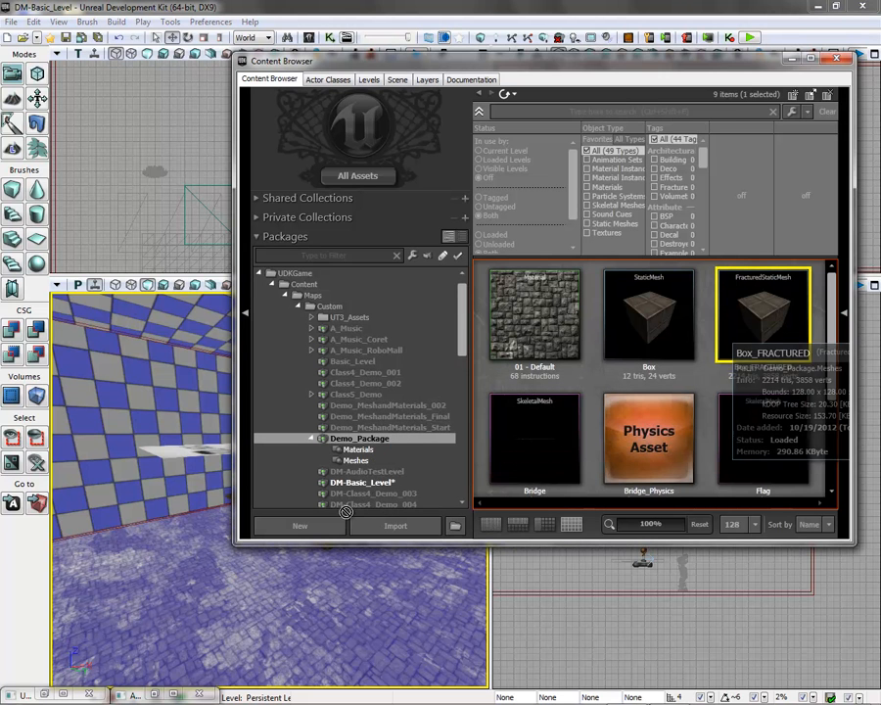
pyautogui.moveTo(185, 551); pyautogui.dragTo(231, 538)
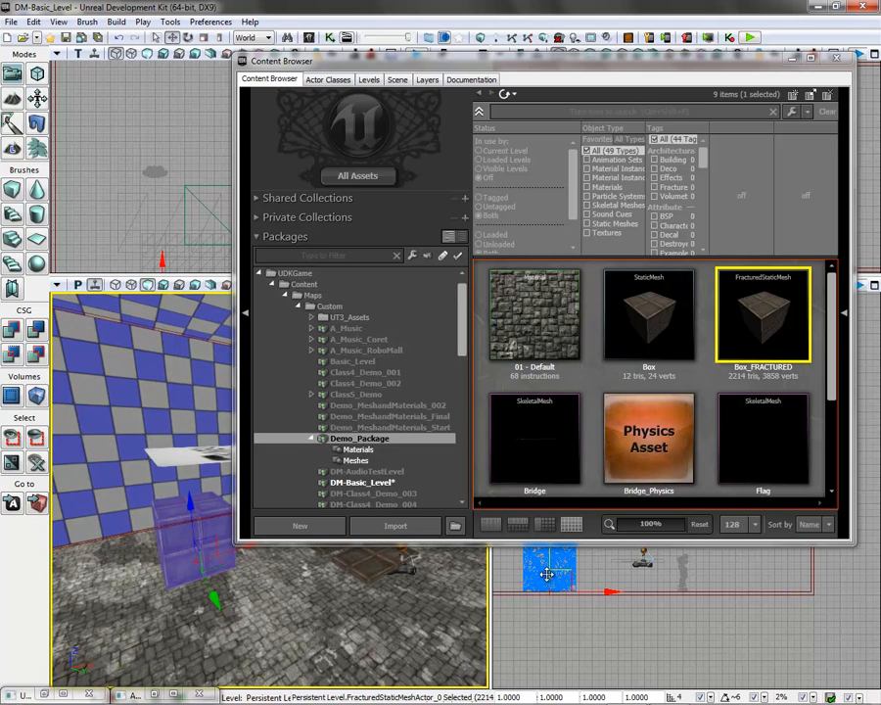
# Play the level from the floor, shoot at the fractured box from several spots to test it, and end the preview.
pyautogui.rightClick(245, 253)
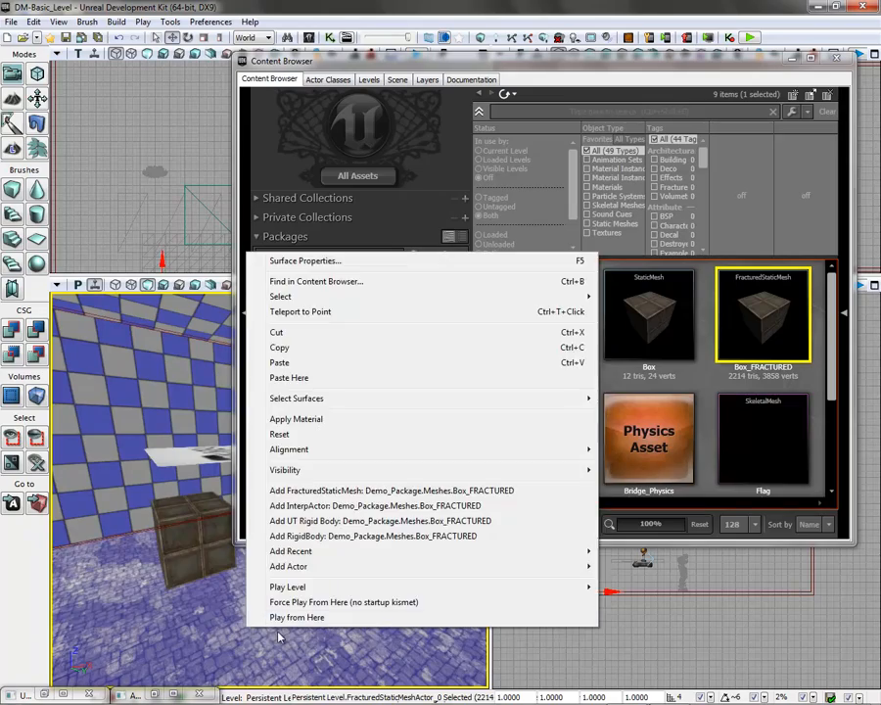
pyautogui.click(279, 618)
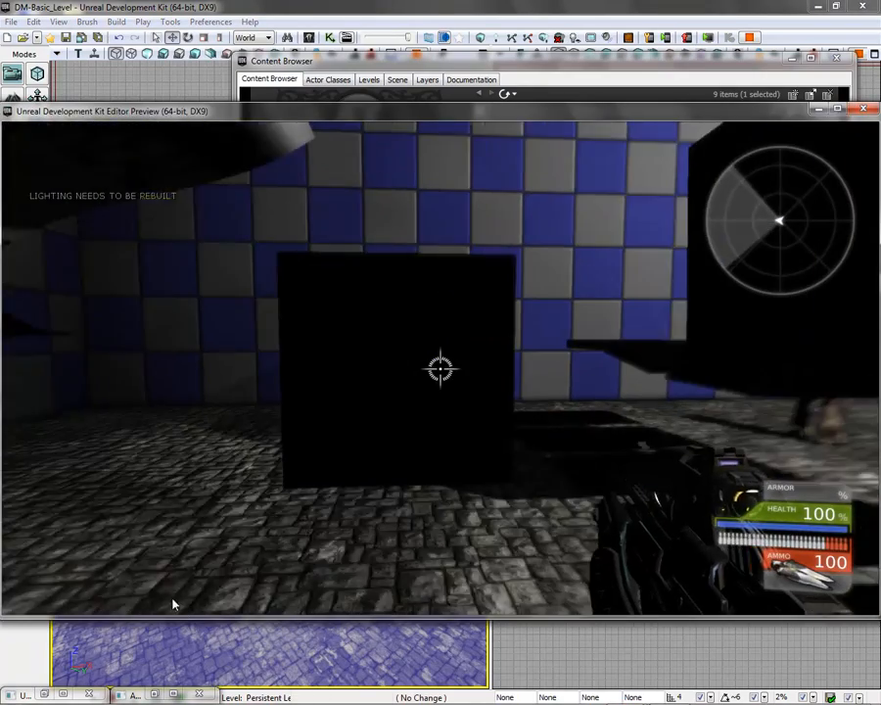
pyautogui.click(169, 605)
pyautogui.click(170, 606)
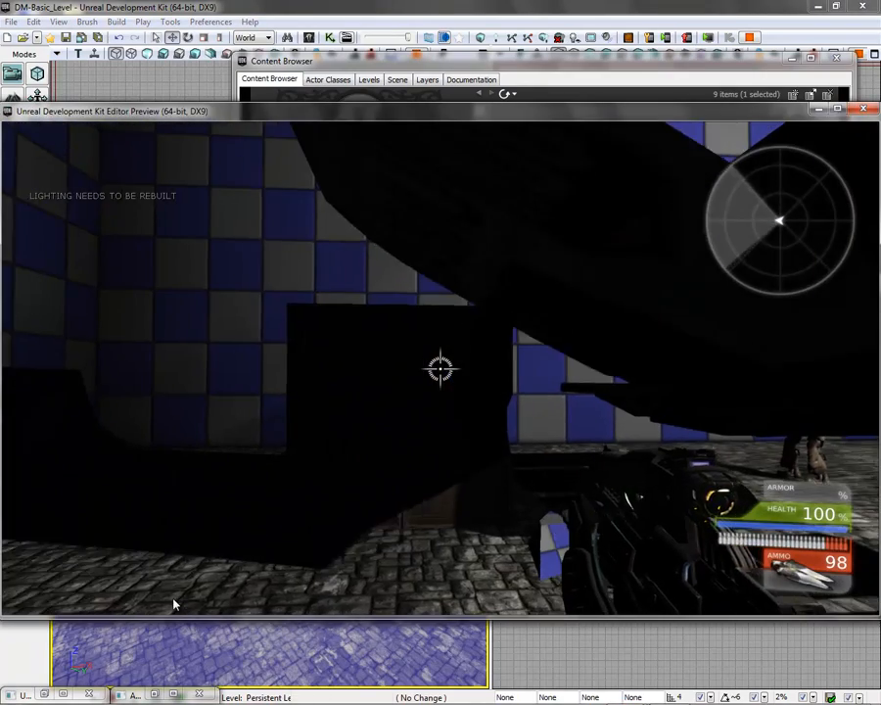
pyautogui.click(171, 601)
pyautogui.press('d')
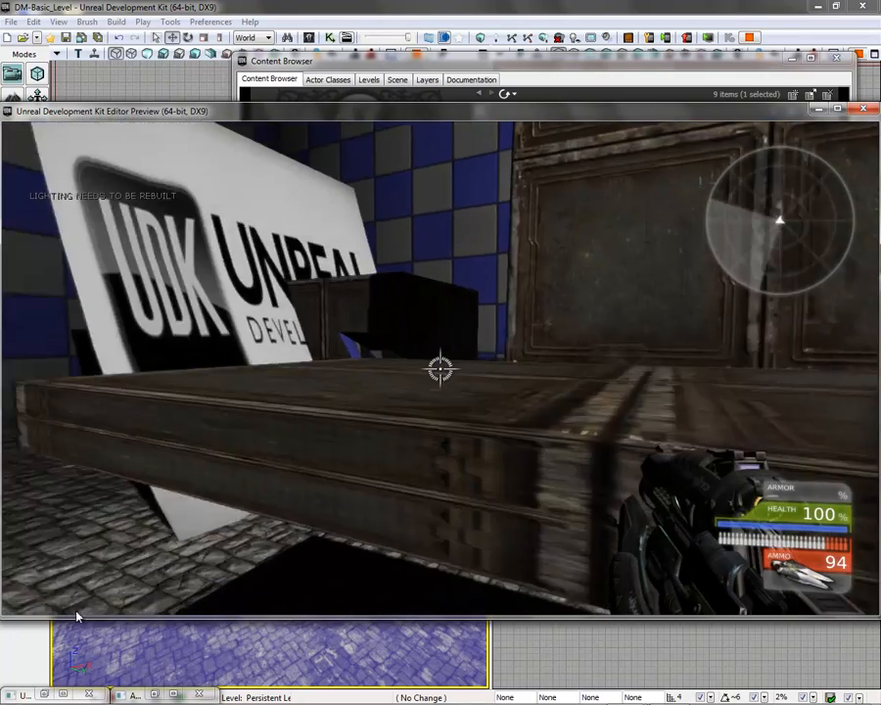
pyautogui.press('a')
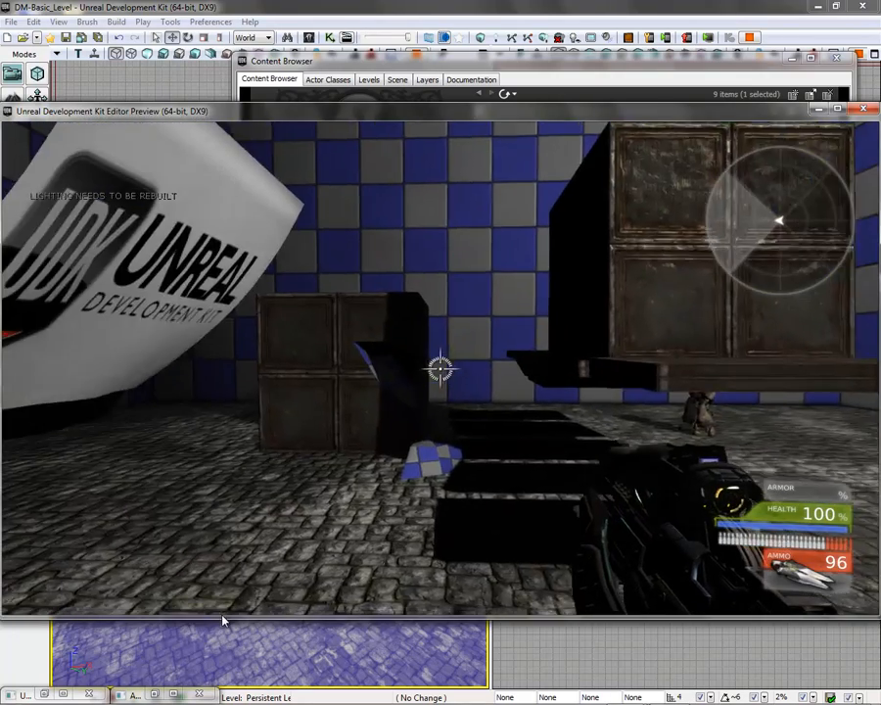
pyautogui.press('Escape')
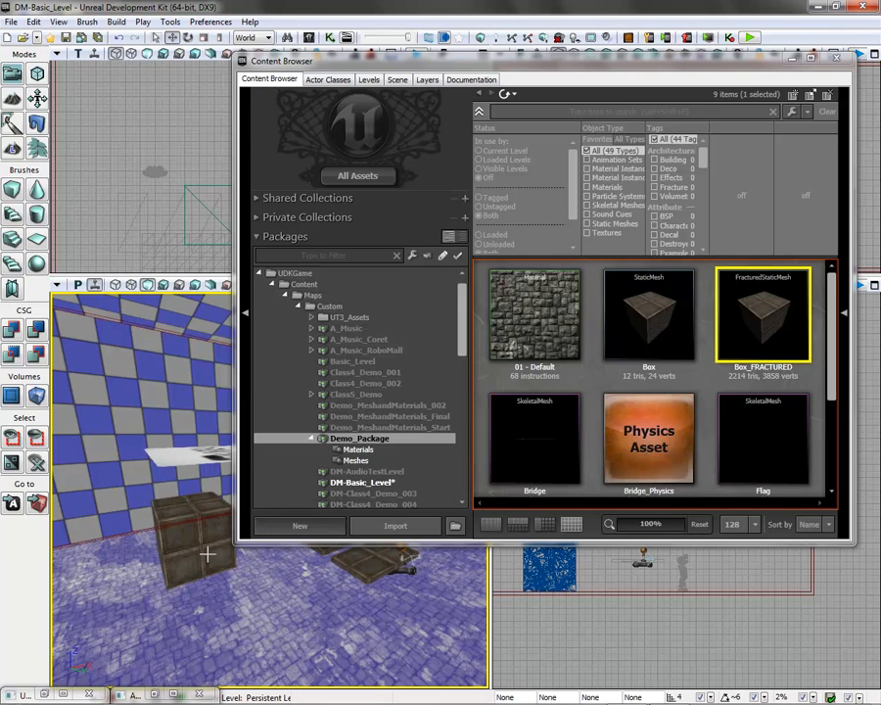
# Open the placed fractured box's properties and review its Fractured Static Mesh Actor and component settings.
pyautogui.click(199, 542)
pyautogui.doubleClick(198, 541)
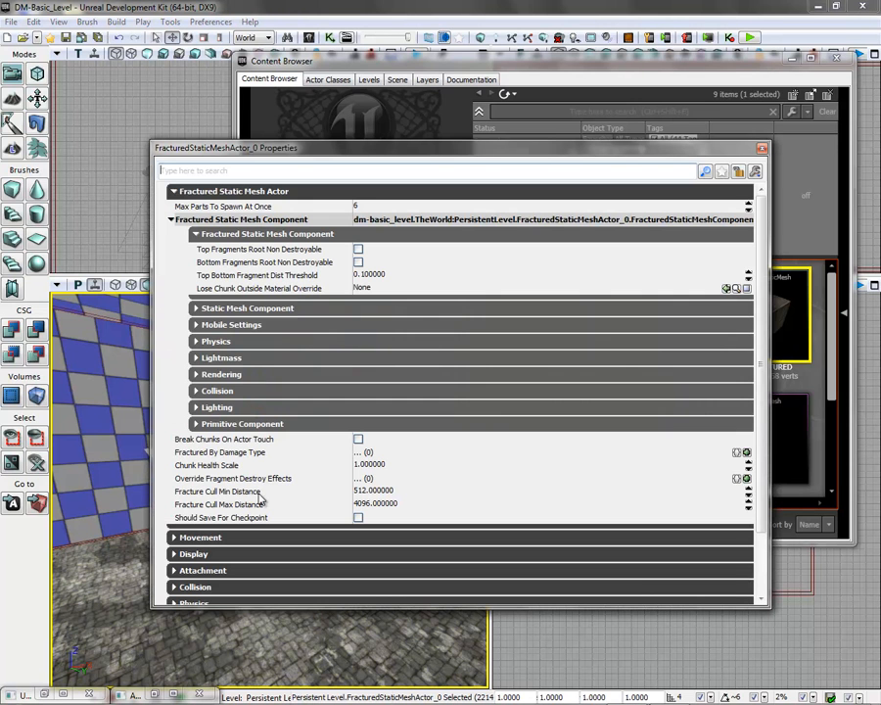
pyautogui.click(171, 220)
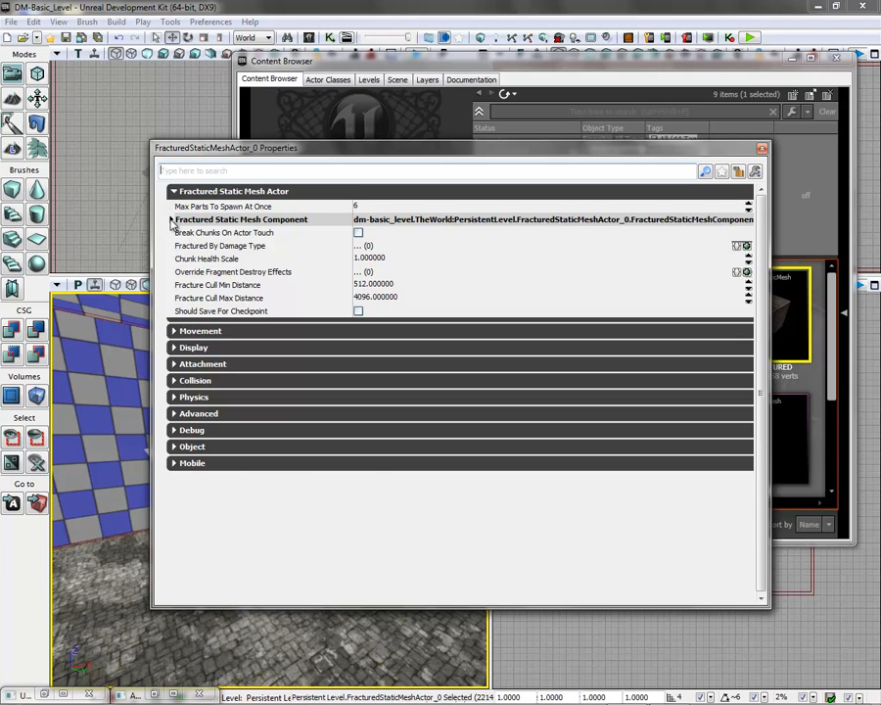
pyautogui.click(171, 221)
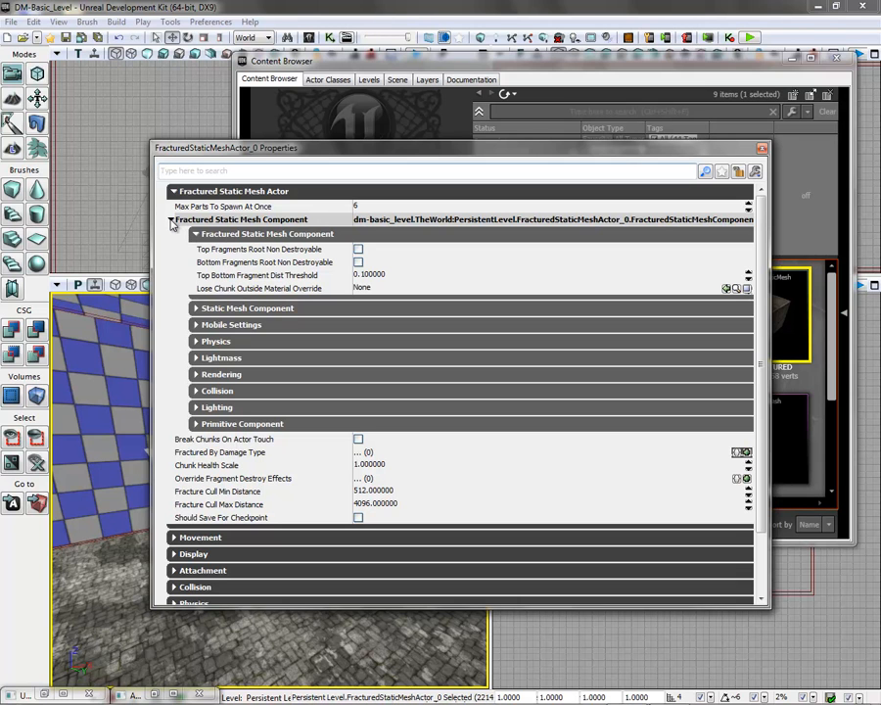
pyautogui.click(172, 221)
pyautogui.click(173, 191)
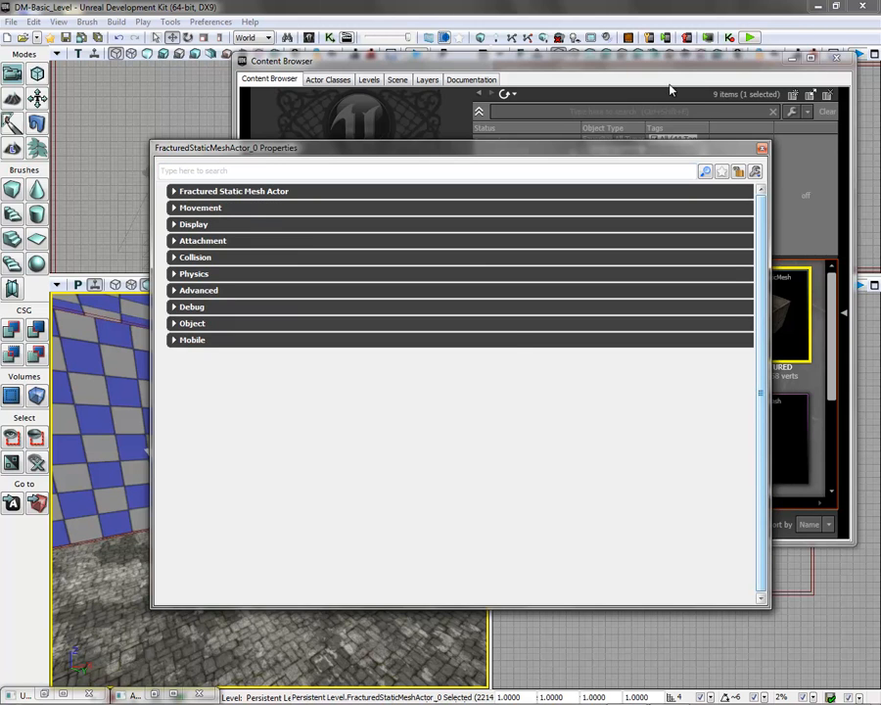
# Open the Box_FRACTURED asset in the Static Mesh Editor and enable Composite Chunks Explode.
pyautogui.click(690, 69)
pyautogui.doubleClick(762, 316)
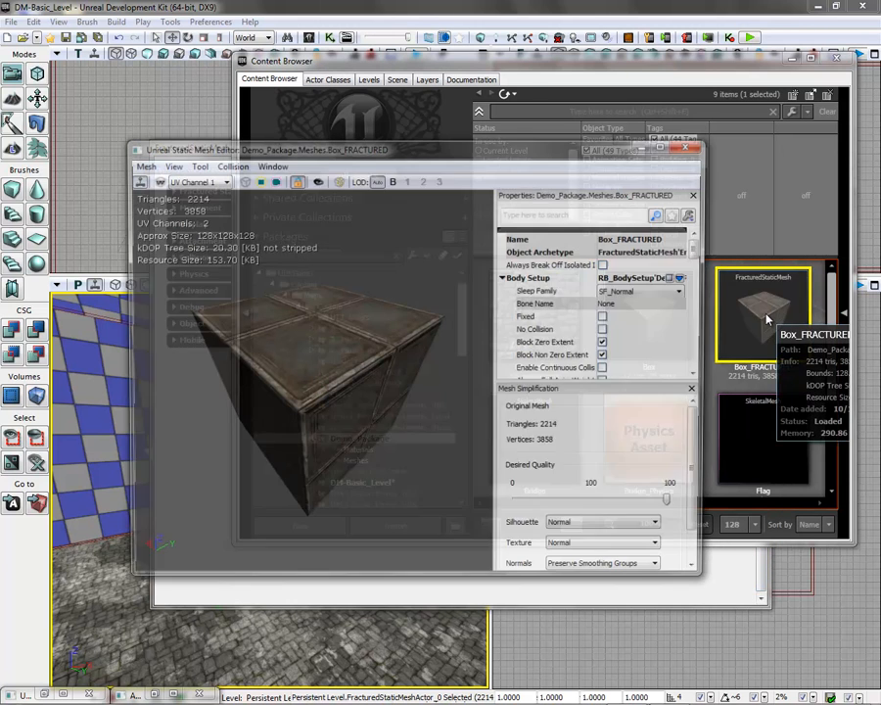
pyautogui.moveTo(698, 254); pyautogui.dragTo(699, 284)
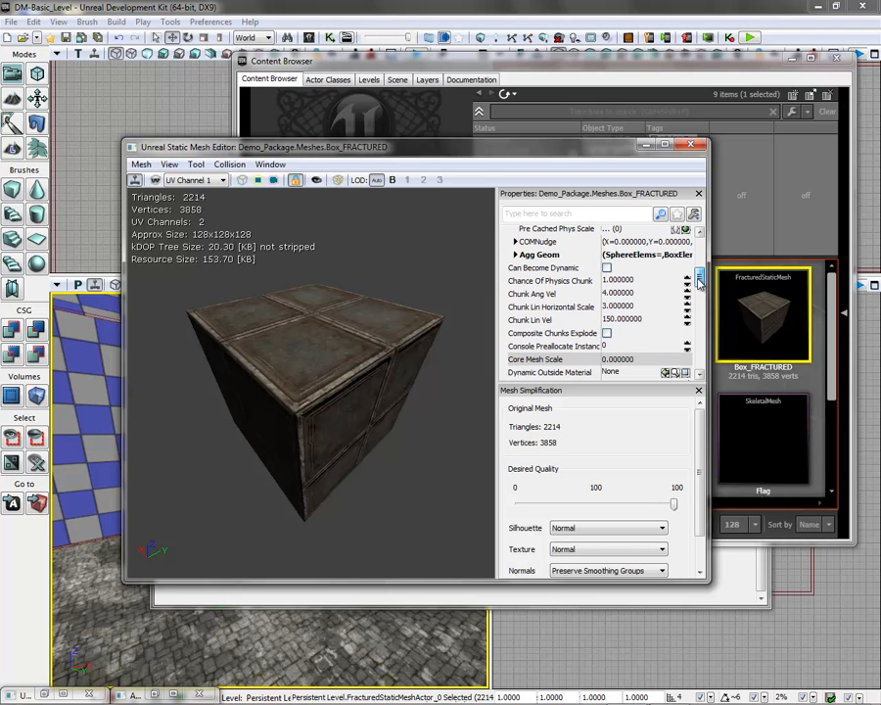
pyautogui.click(607, 334)
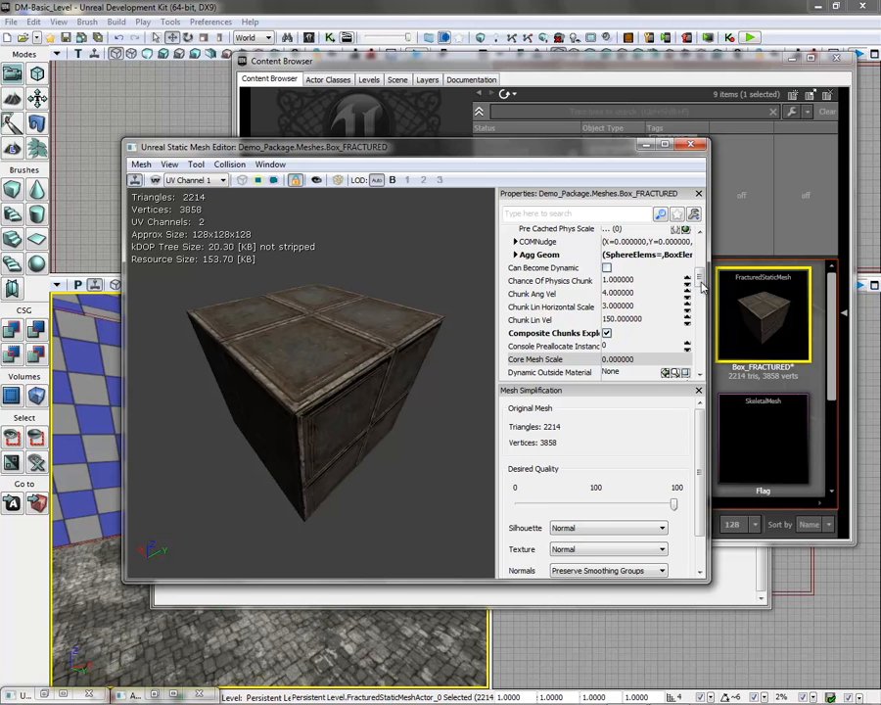
pyautogui.moveTo(701, 281)
pyautogui.mouseDown()
pyautogui.moveTo(701, 321)
pyautogui.moveTo(700, 297)
pyautogui.mouseUp()
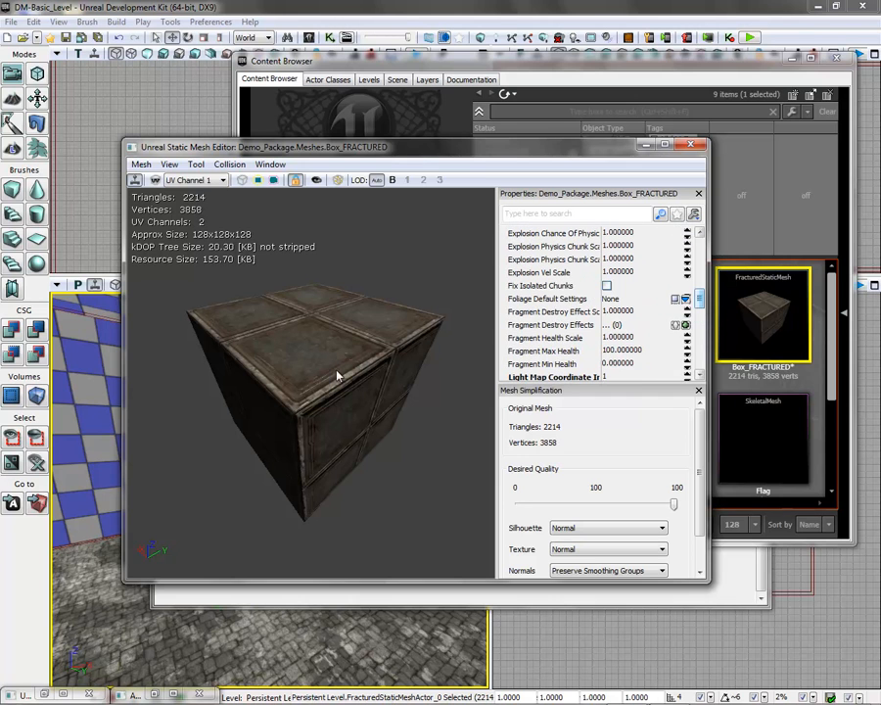
# Play the level from the floor, shoot the fractured box and walk around its chunks, ending the preview and closing the properties window.
pyautogui.rightClick(216, 620)
pyautogui.click(261, 603)
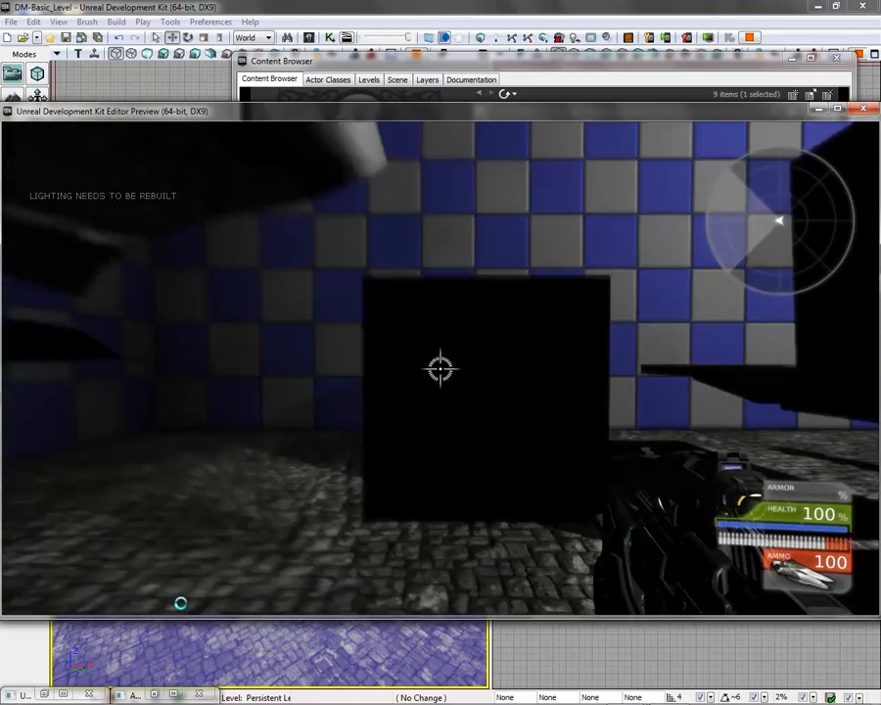
pyautogui.click(181, 602)
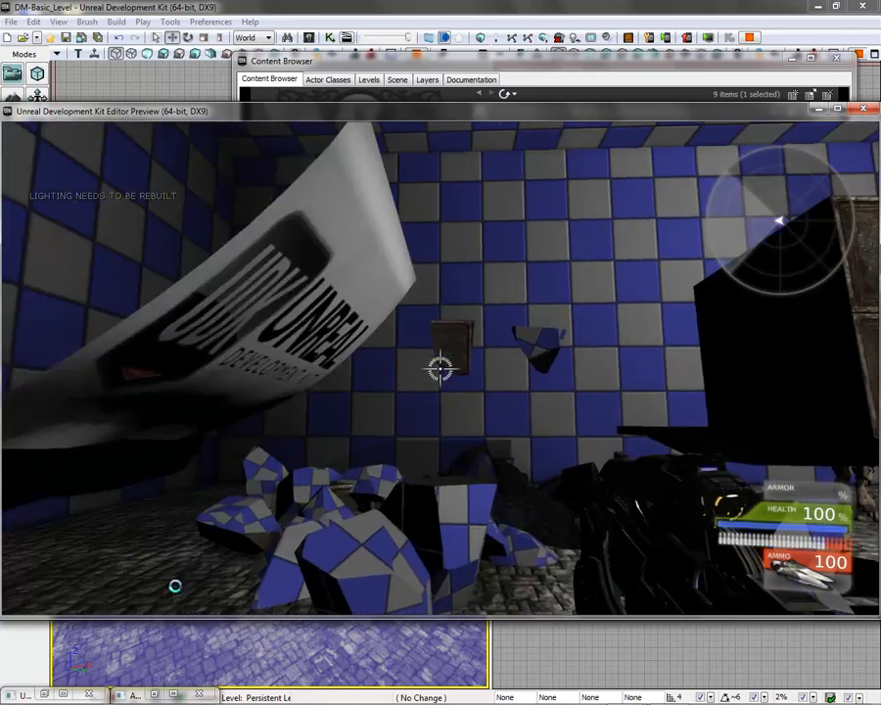
pyautogui.press('d')
pyautogui.click(152, 574)
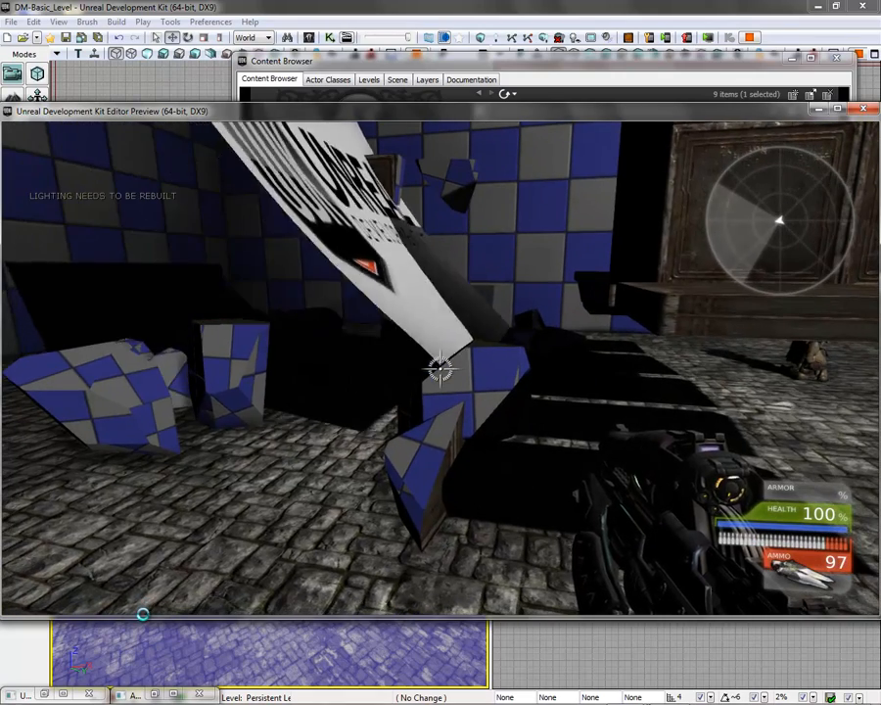
pyautogui.press('w')
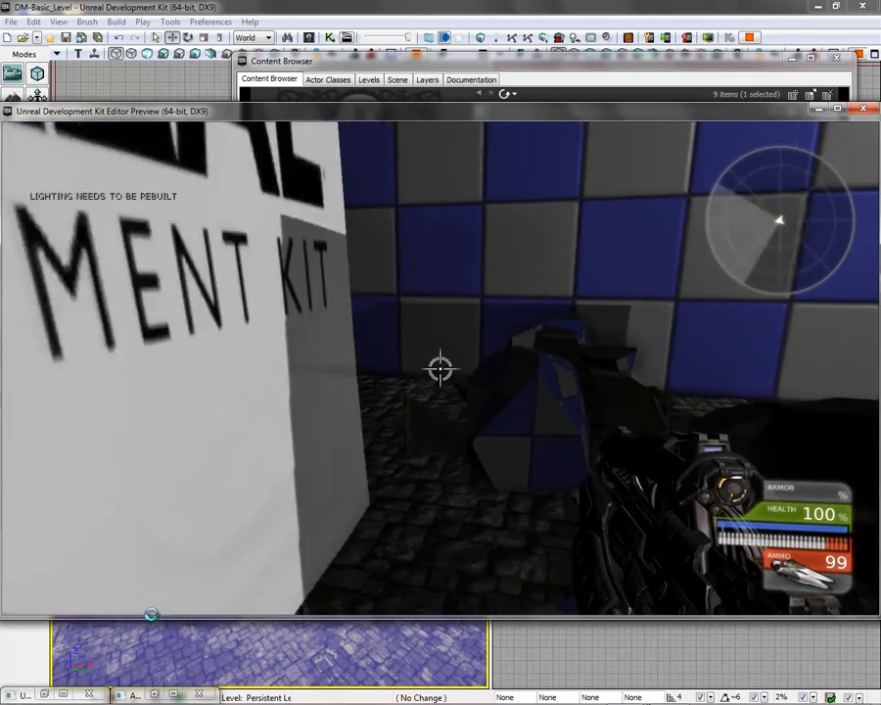
pyautogui.press('w')
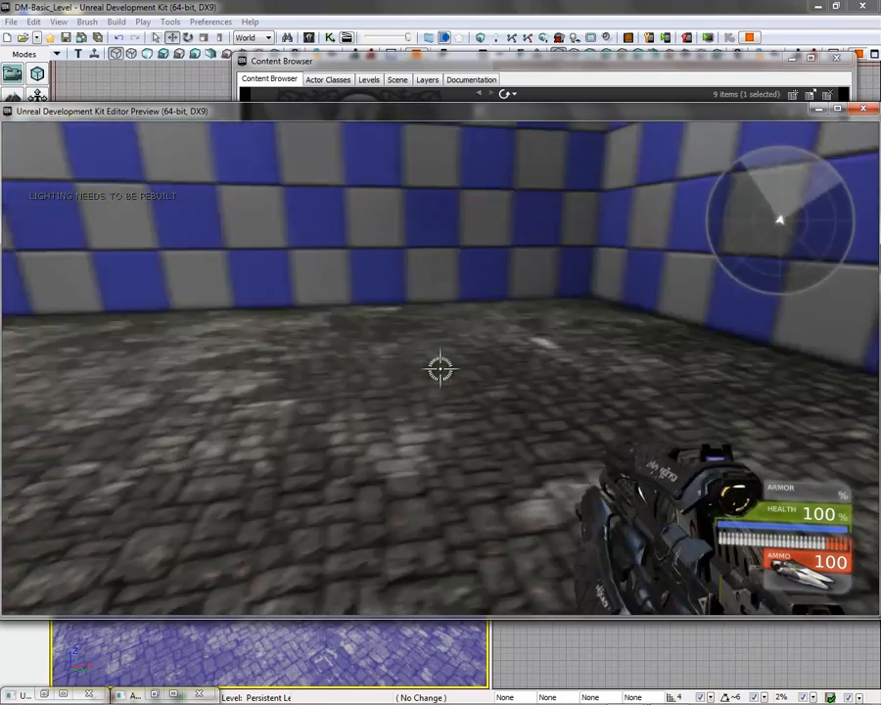
pyautogui.press('w')
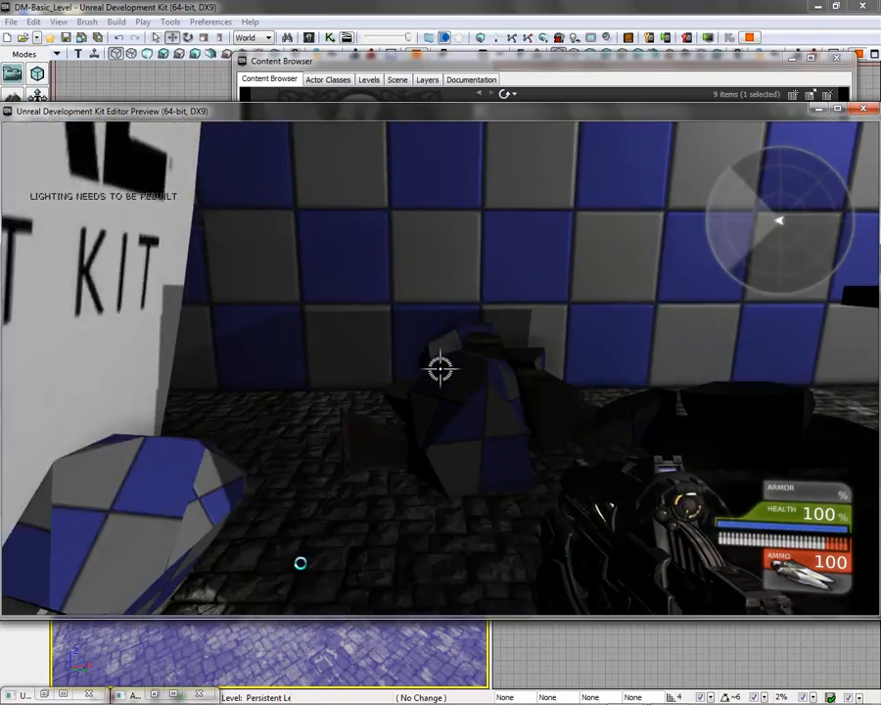
pyautogui.press('s')
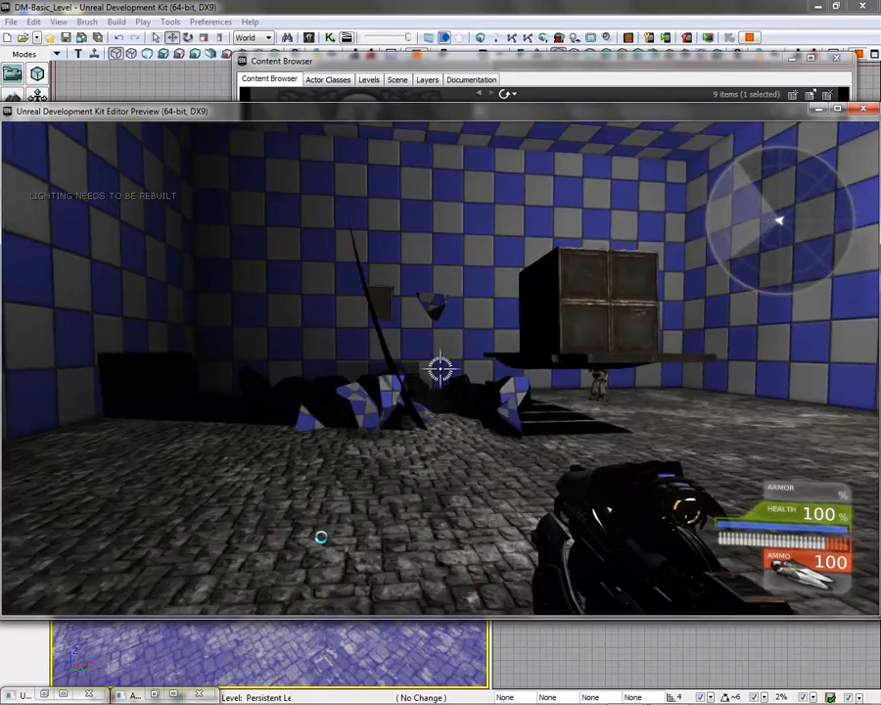
pyautogui.press('w')
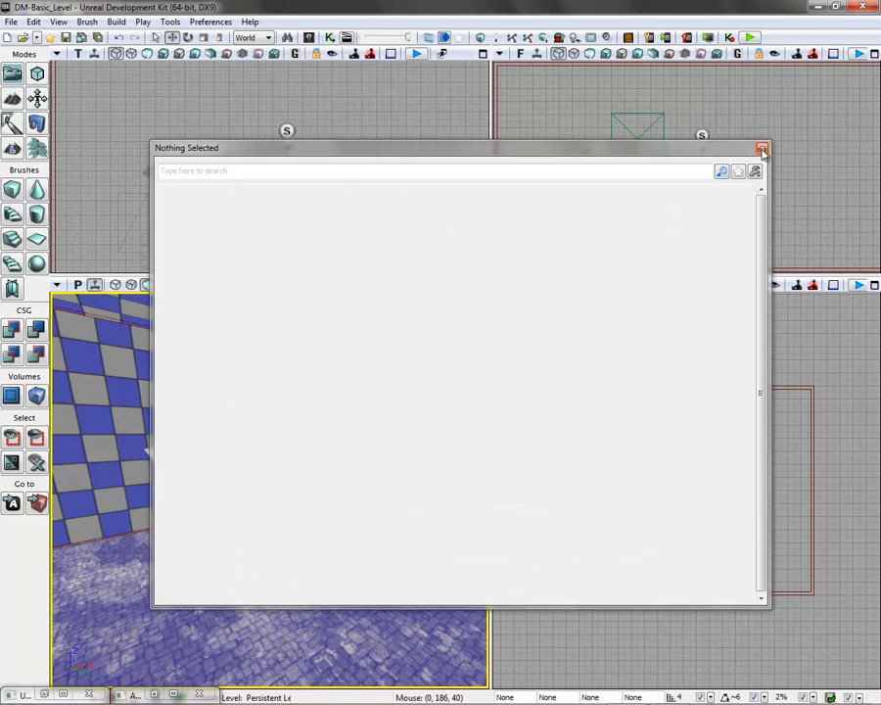
pyautogui.click(763, 150)
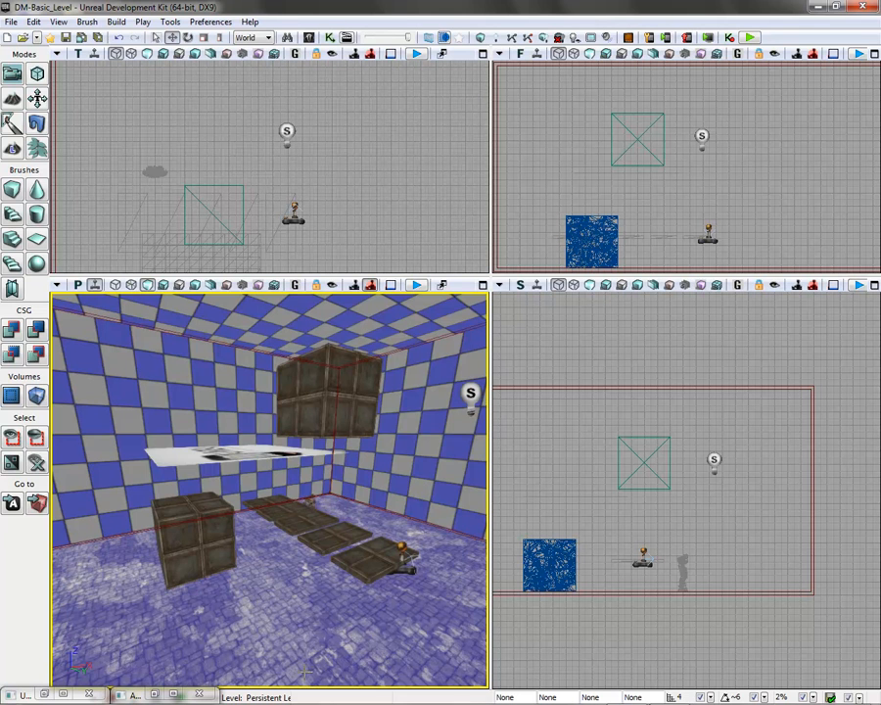
pyautogui.moveTo(306, 704)
pyautogui.click(502, 692)
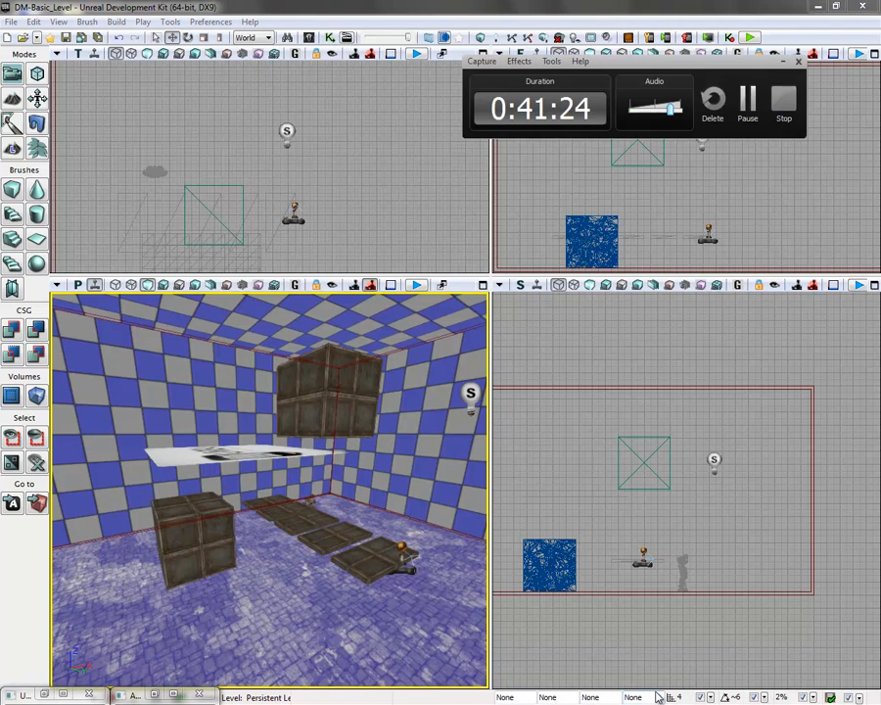